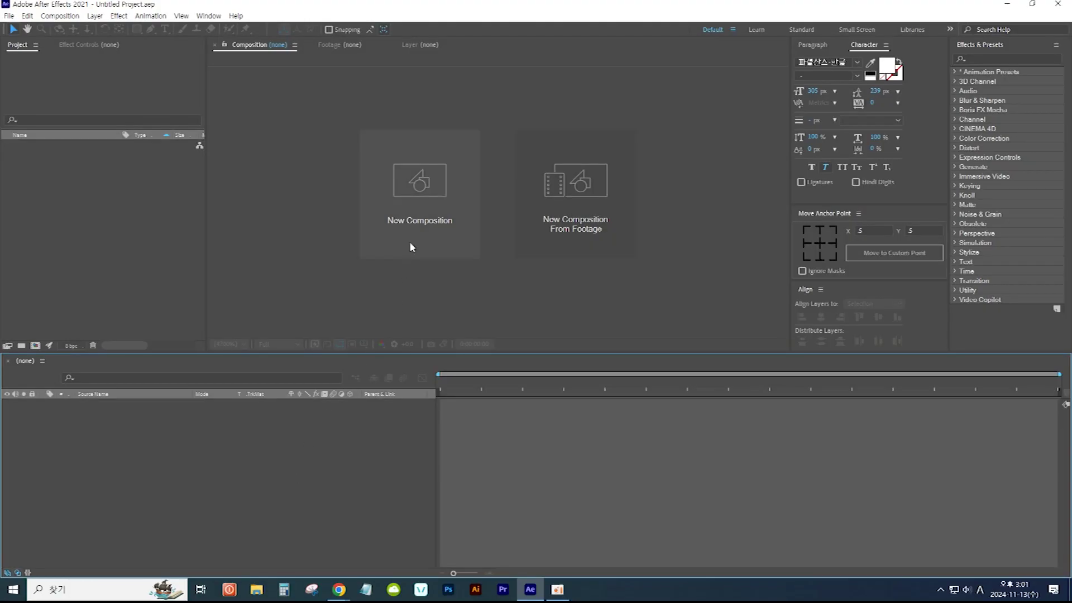
# Step: Create a new 1920×1080 composition named 불타는 텍스트 모션
pyautogui.click(417, 216)
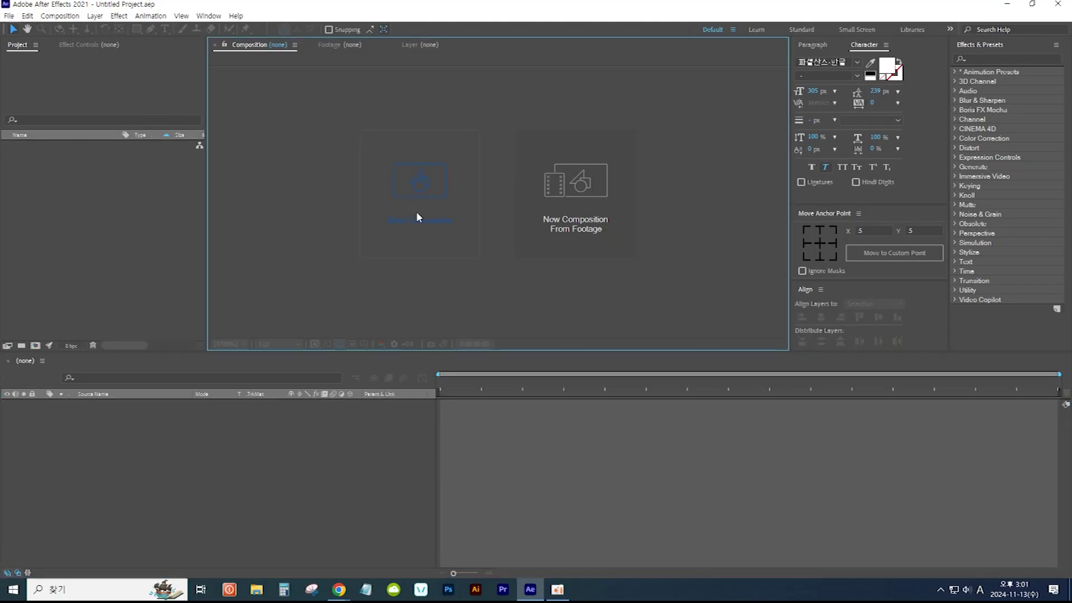
pyautogui.press('Hangul')
pyautogui.write('ㅂ')
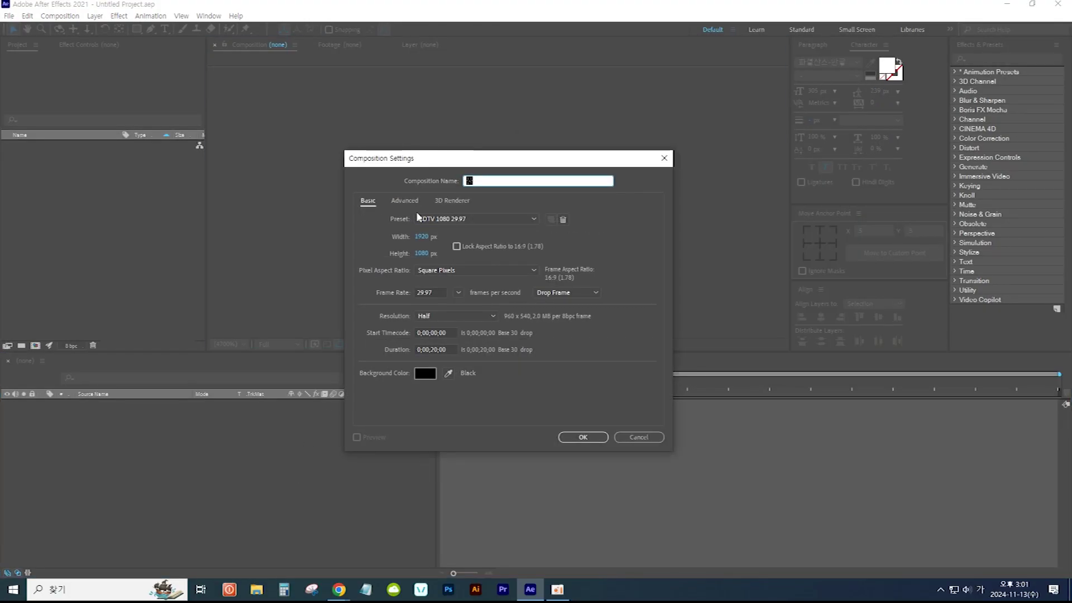
pyautogui.write('불타는 ㄴ텍스트 모션')
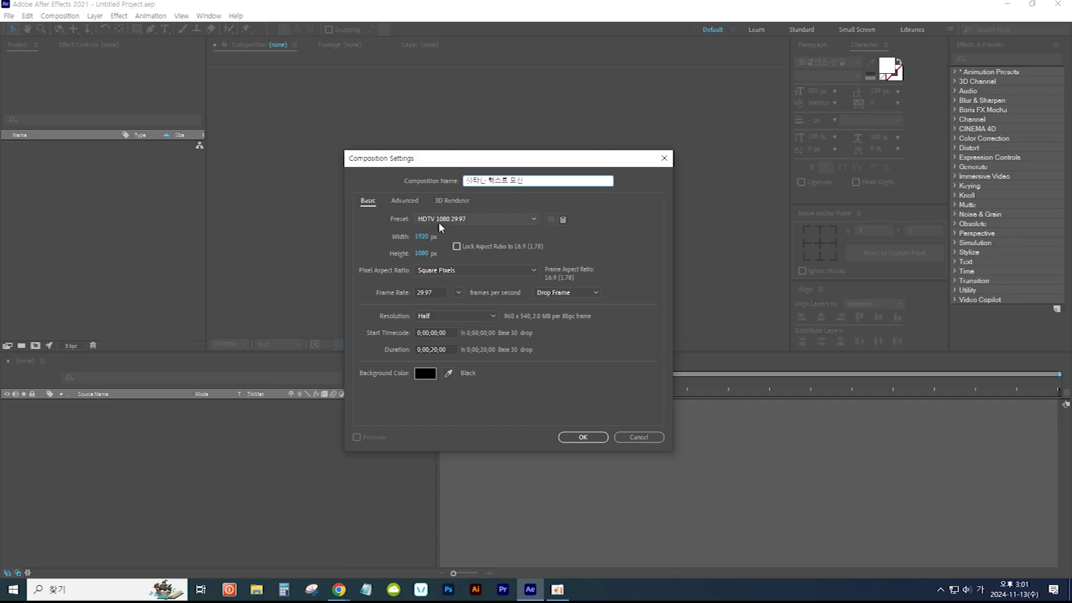
pyautogui.click(584, 437)
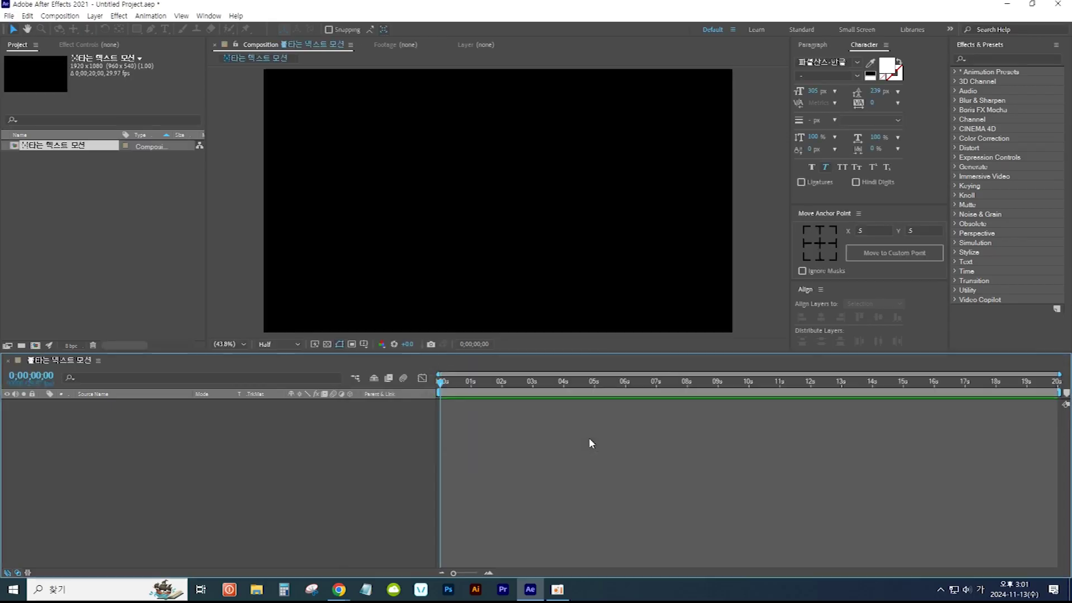
# Step: Add the white title 범죄도시 and centre its anchor point and position in the frame
pyautogui.click(165, 29)
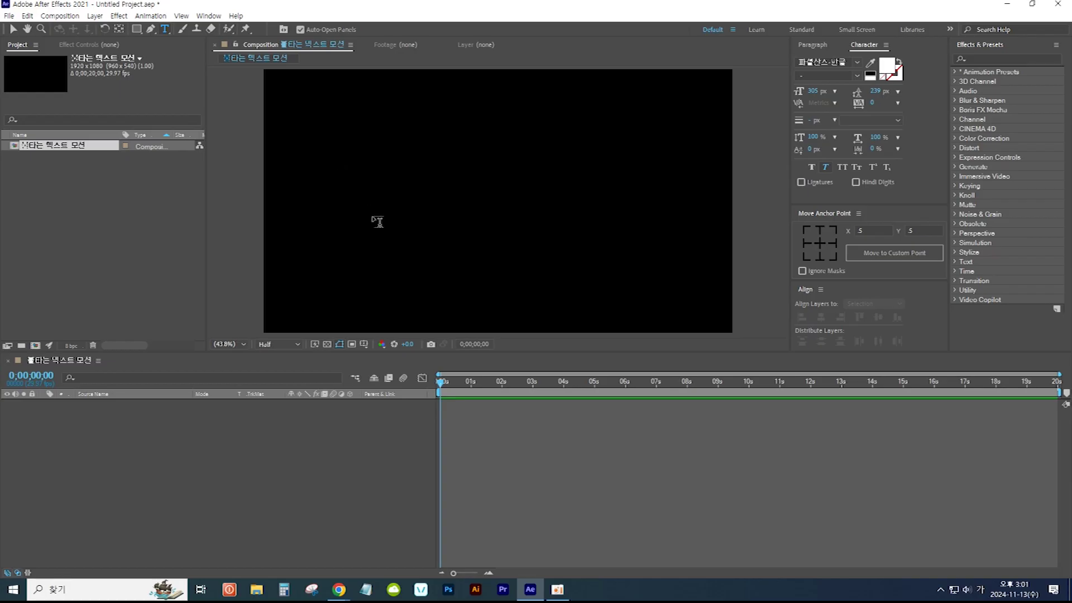
pyautogui.click(373, 220)
pyautogui.write('범')
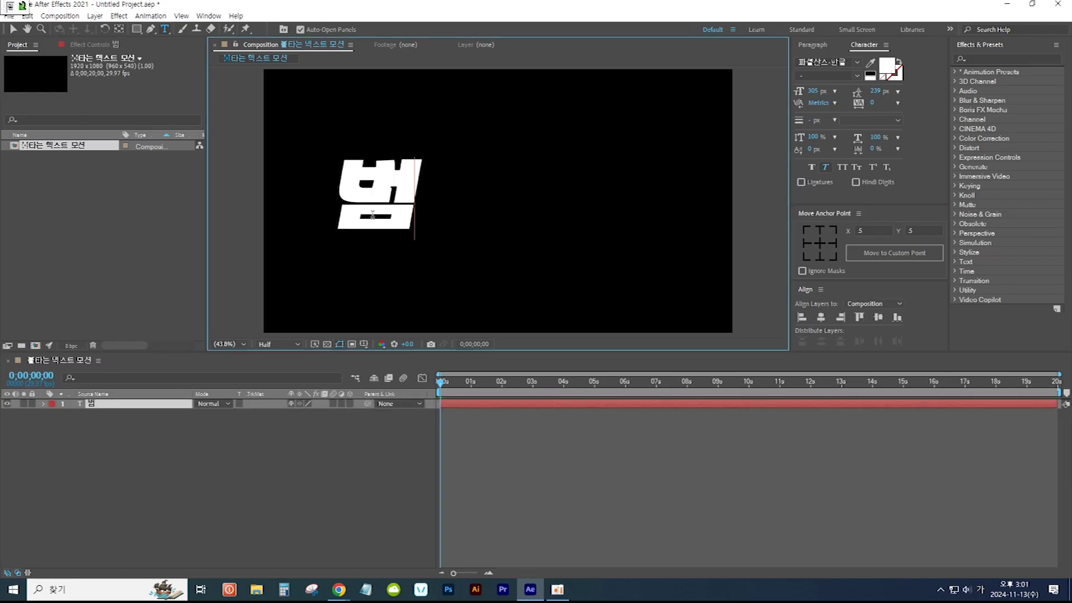
pyautogui.write('죄도시')
pyautogui.click(13, 30)
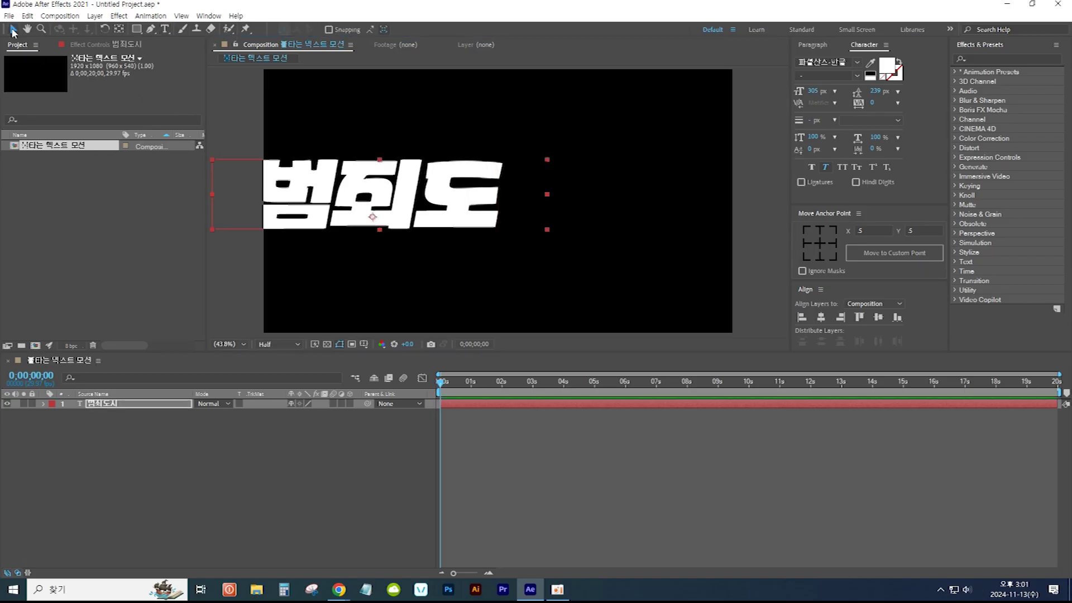
pyautogui.hotkey('ctrl', 'alt', 'Home')
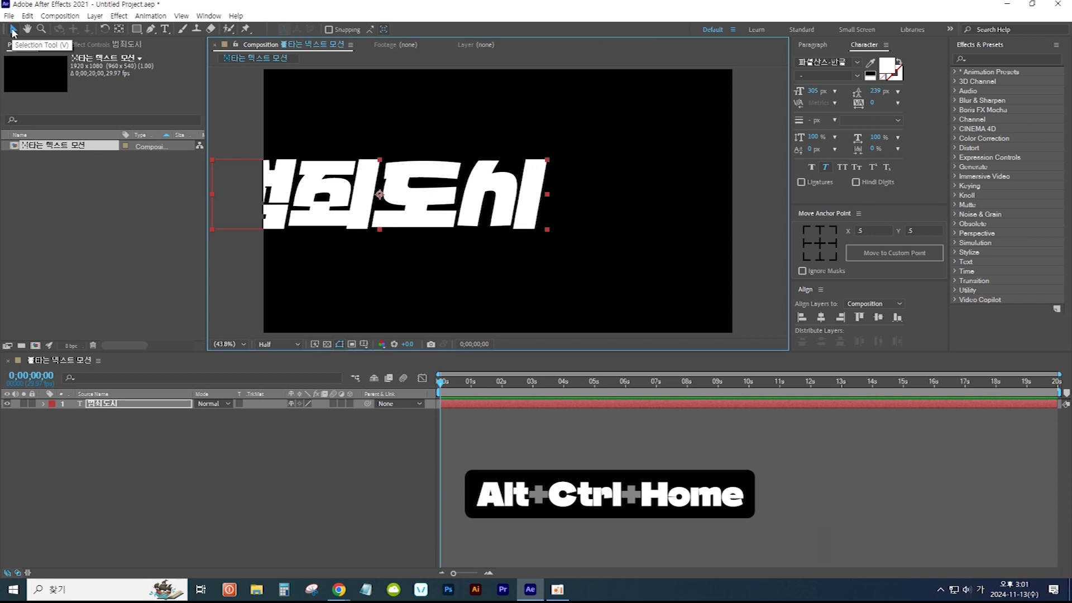
pyautogui.hotkey('ctrl', 'Home')
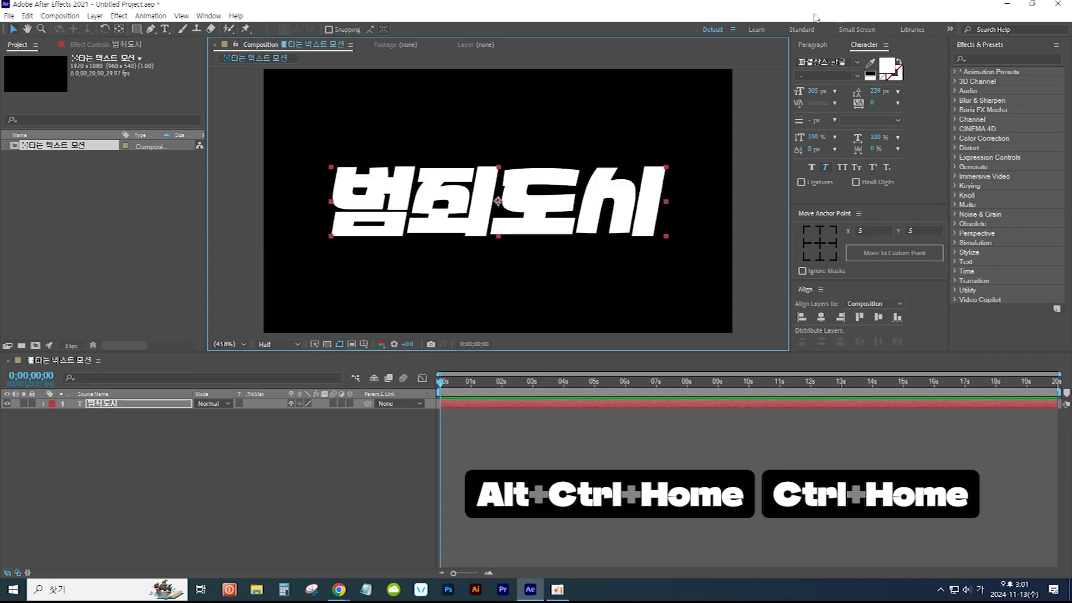
# Step: Apply Bevel Alpha to the 범죄도시 text with edge thickness 10, light angle 0° and intensity 0.70
pyautogui.click(975, 60)
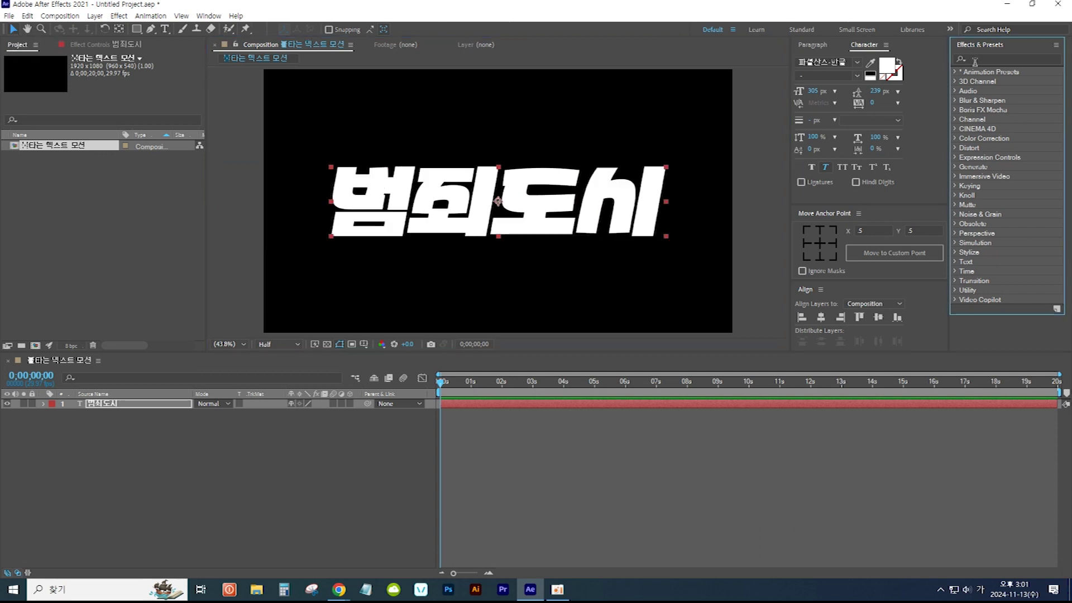
pyautogui.click(976, 60)
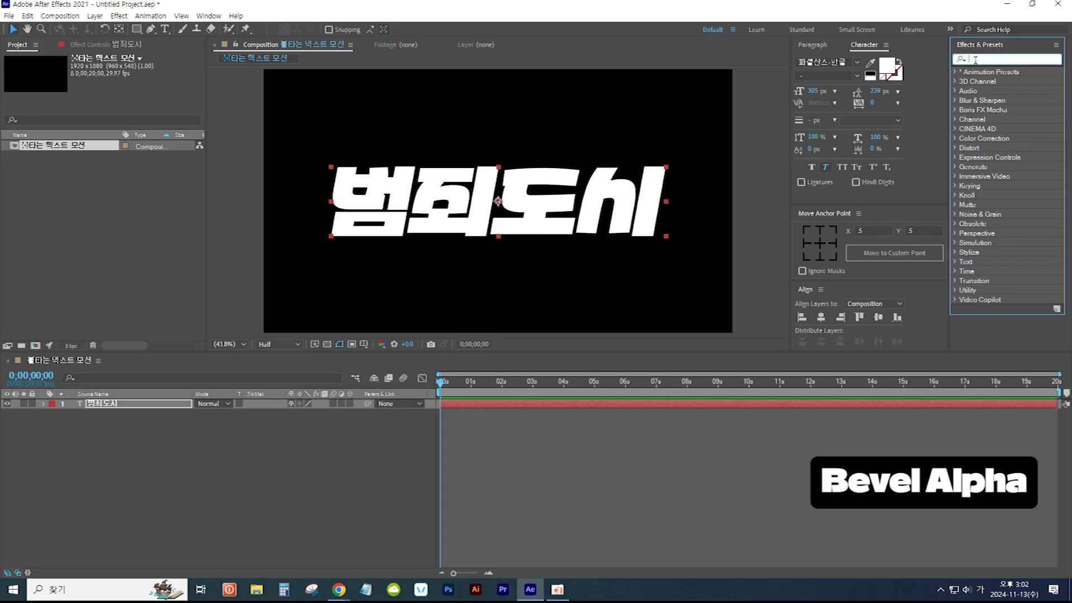
pyautogui.write('bevel')
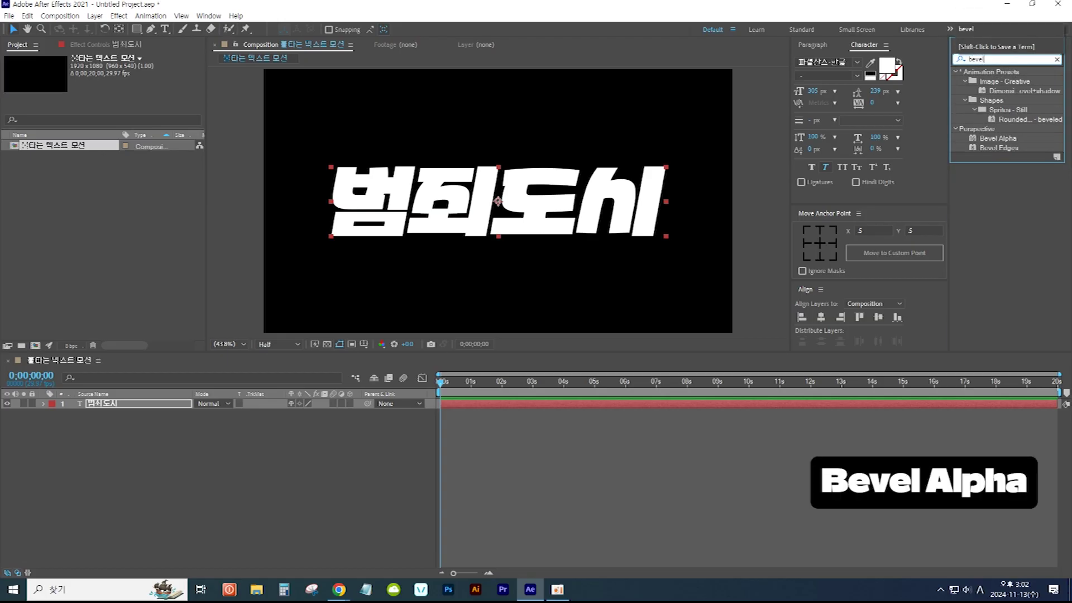
pyautogui.click(1020, 140)
pyautogui.moveTo(1010, 141); pyautogui.dragTo(165, 410)
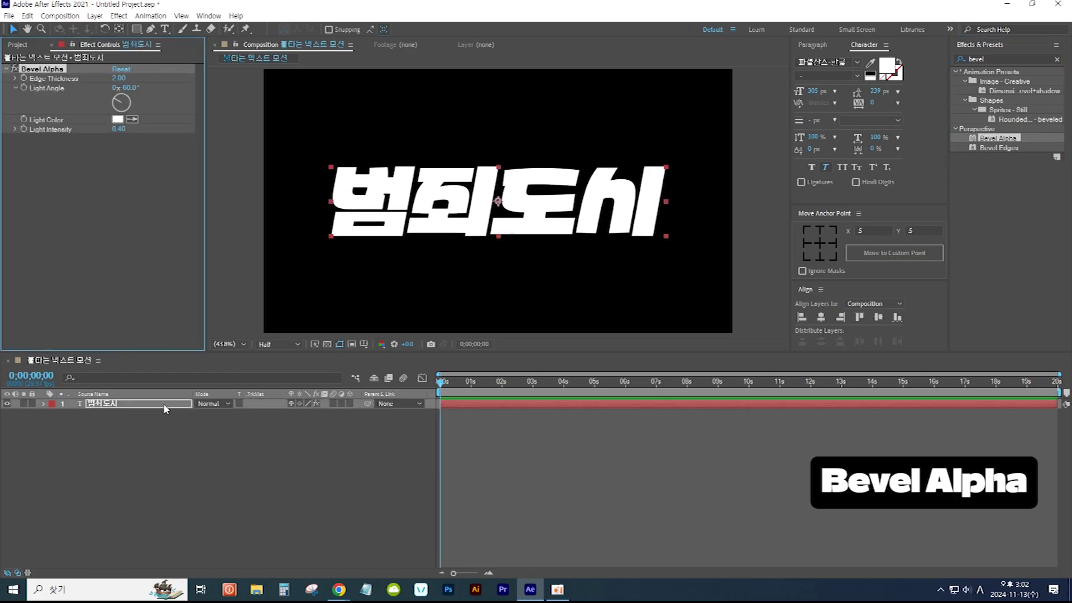
pyautogui.click(121, 78)
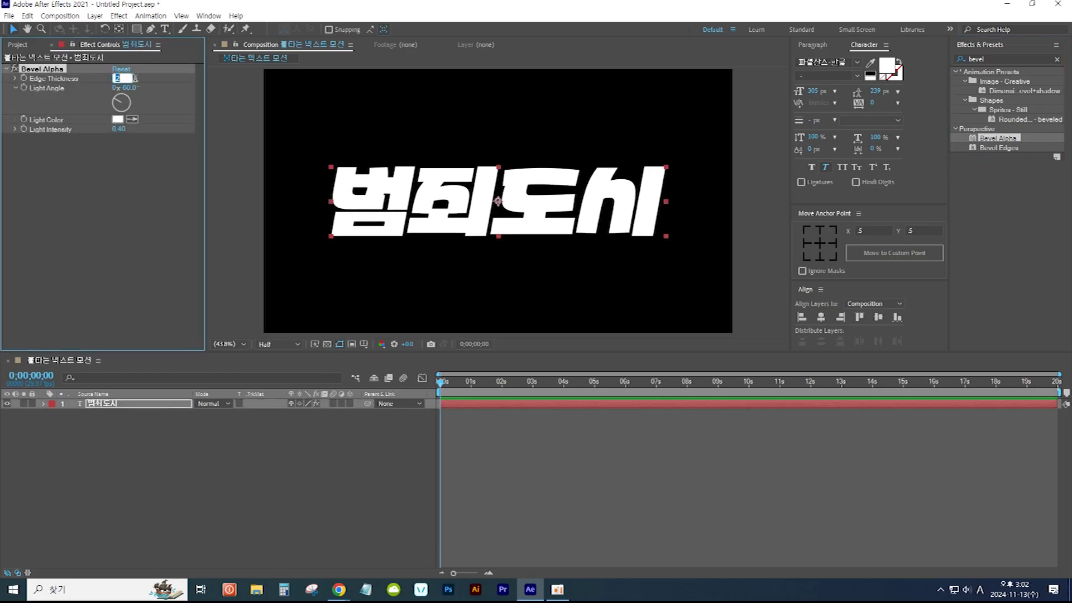
pyautogui.write('10.')
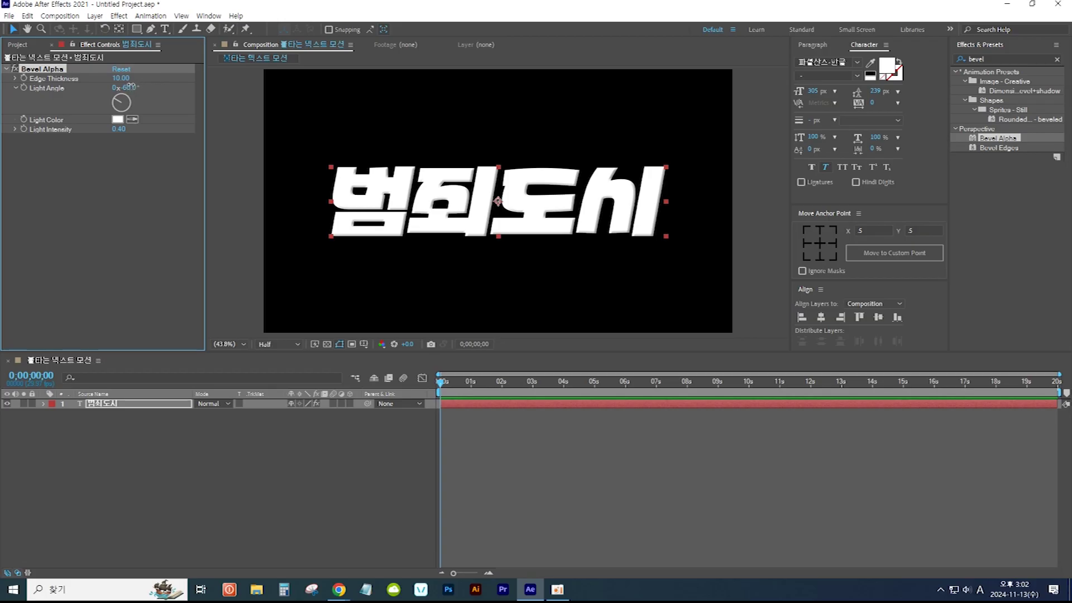
pyautogui.write('0')
pyautogui.click(121, 129)
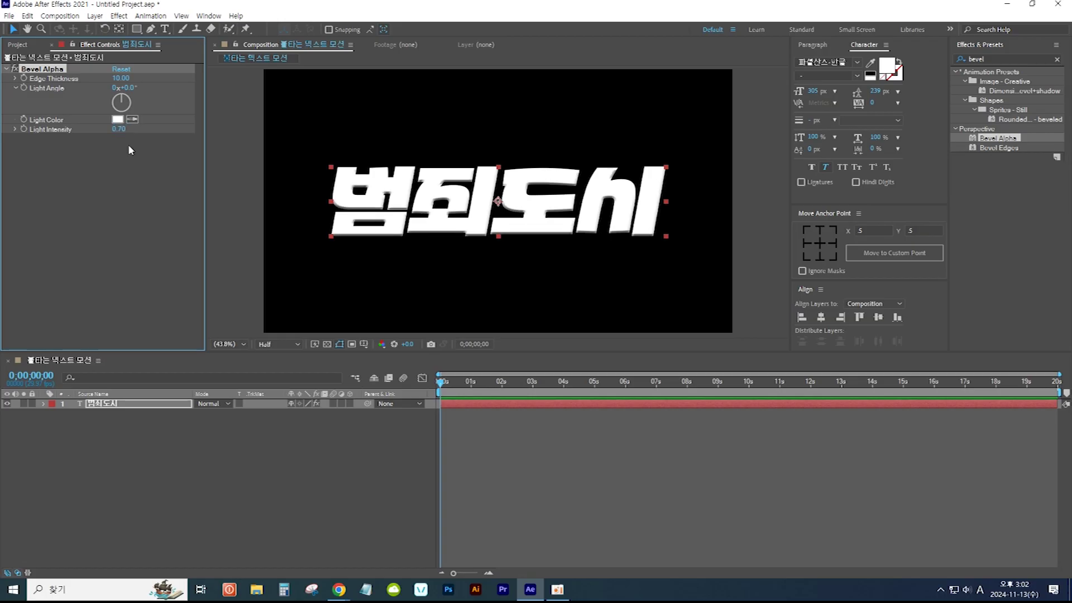
# Step: Pre-compose the title layer as 전환, moving all attributes into the new precomp
pyautogui.rightClick(149, 405)
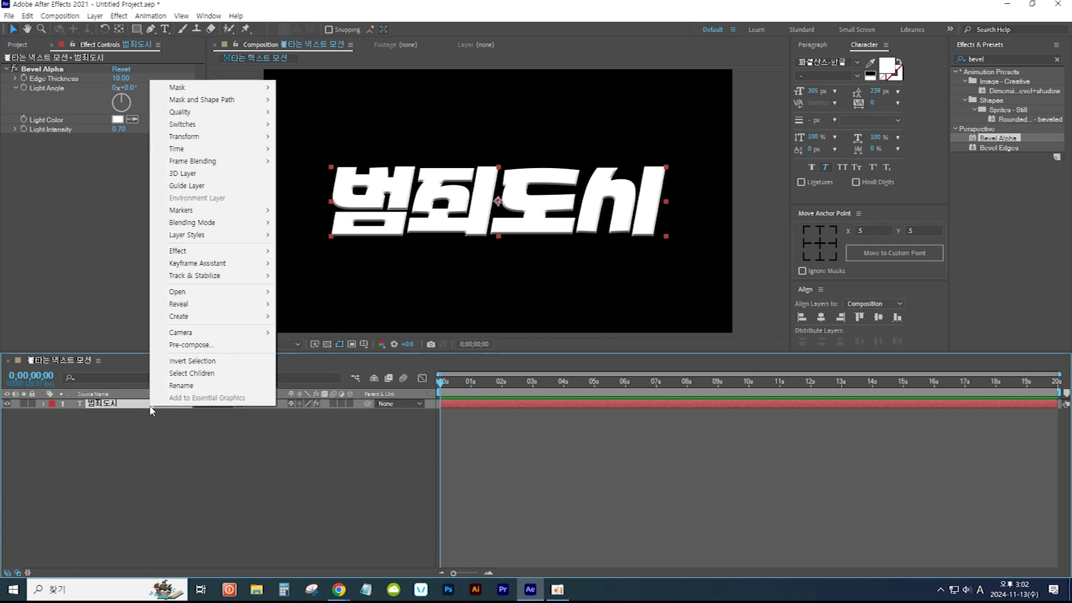
pyautogui.click(228, 350)
pyautogui.press('Hangul')
pyautogui.write('ㅊ최ㅈ')
pyautogui.click(408, 361)
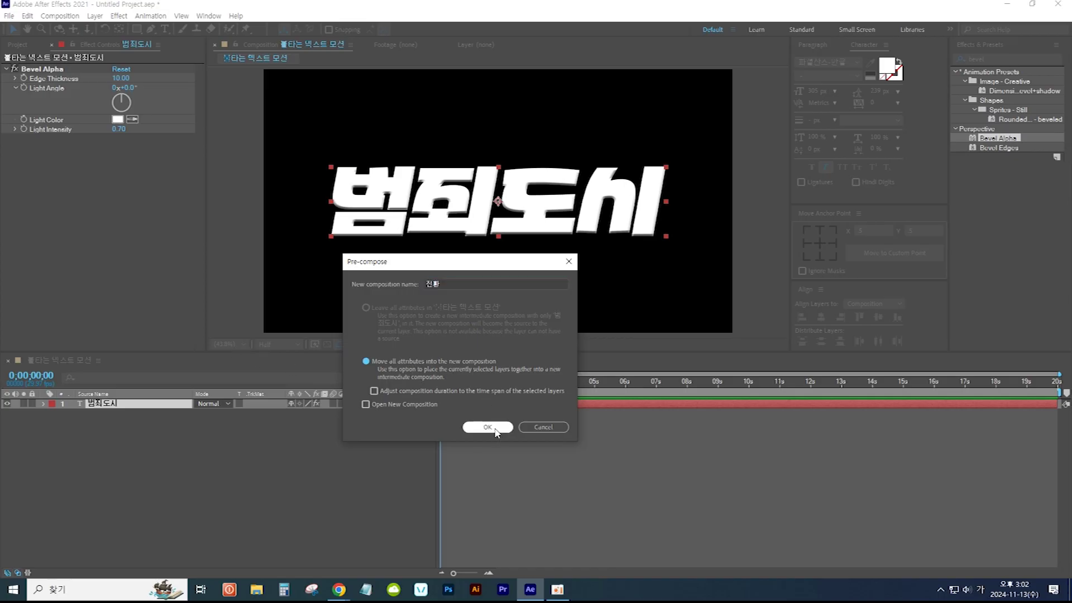
pyautogui.click(487, 427)
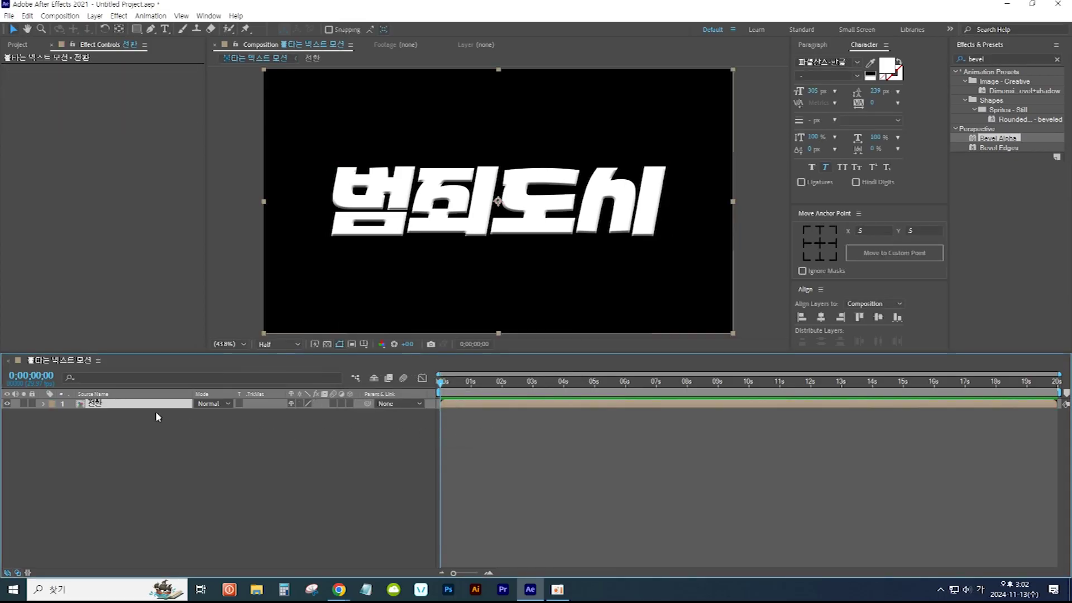
# Step: Inside 전환, pre-compose the title layer again as 텍스트 with all attributes
pyautogui.doubleClick(136, 403)
pyautogui.rightClick(136, 403)
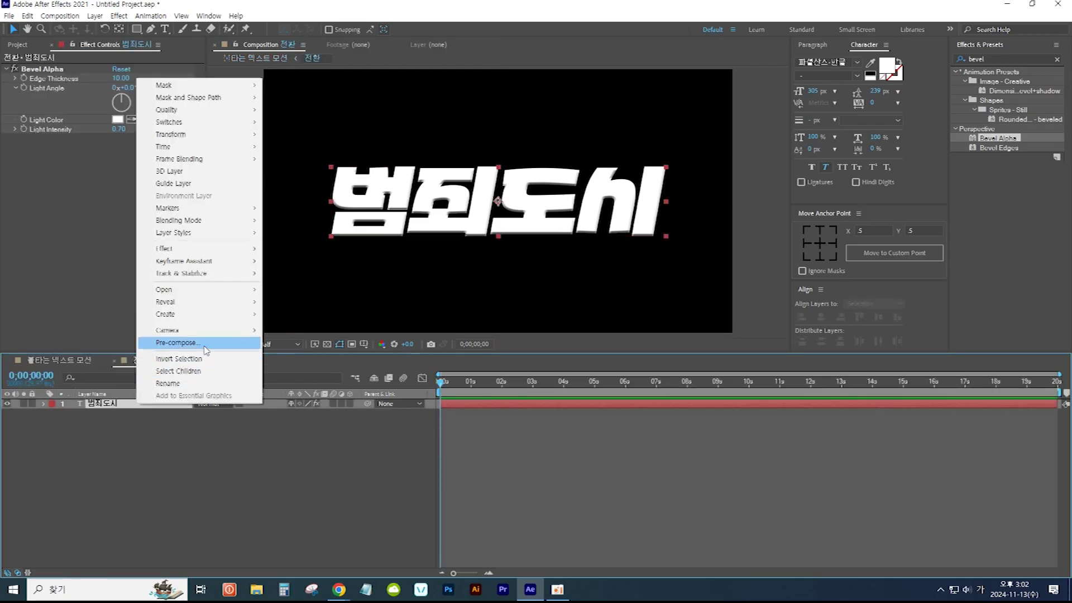
pyautogui.click(177, 343)
pyautogui.write('텍스트')
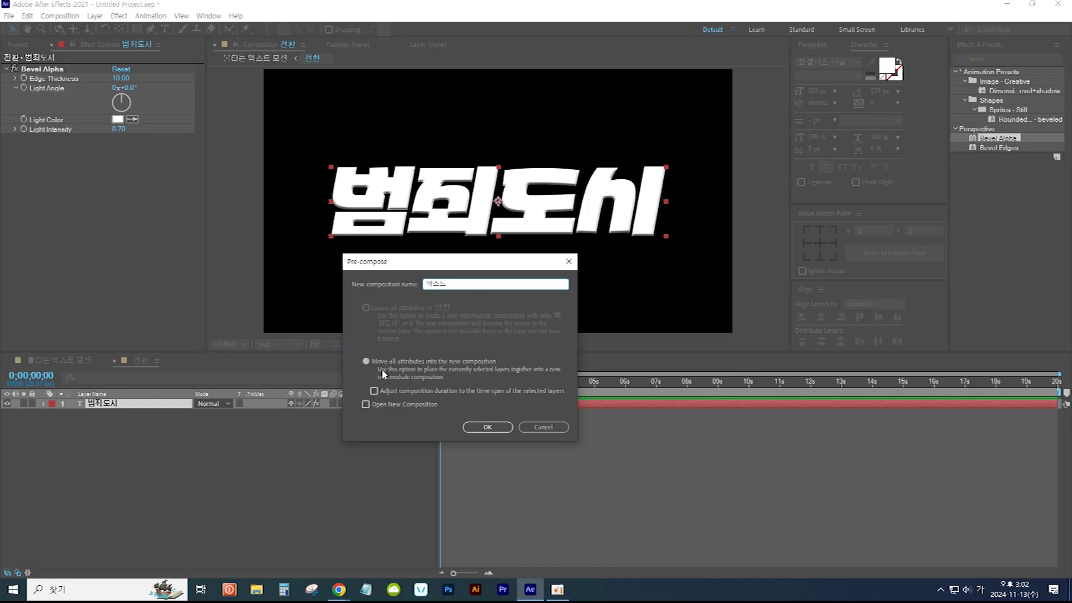
pyautogui.click(388, 364)
pyautogui.click(491, 428)
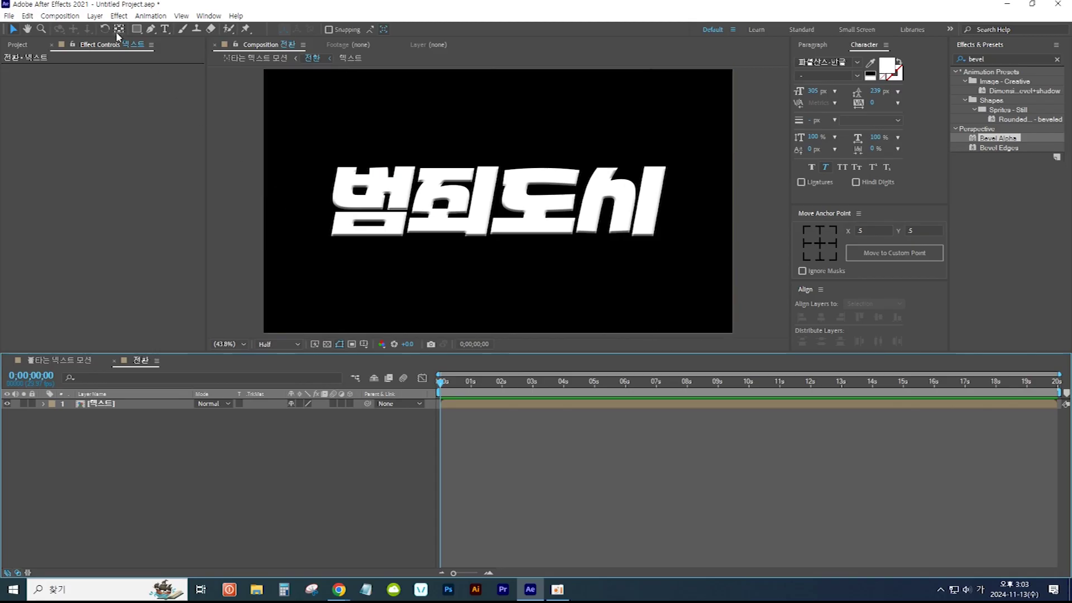
pyautogui.click(95, 15)
# Step: Add a white solid named 불타는 효과 and place it beneath the 텍스트 layer
pyautogui.moveTo(214, 29)
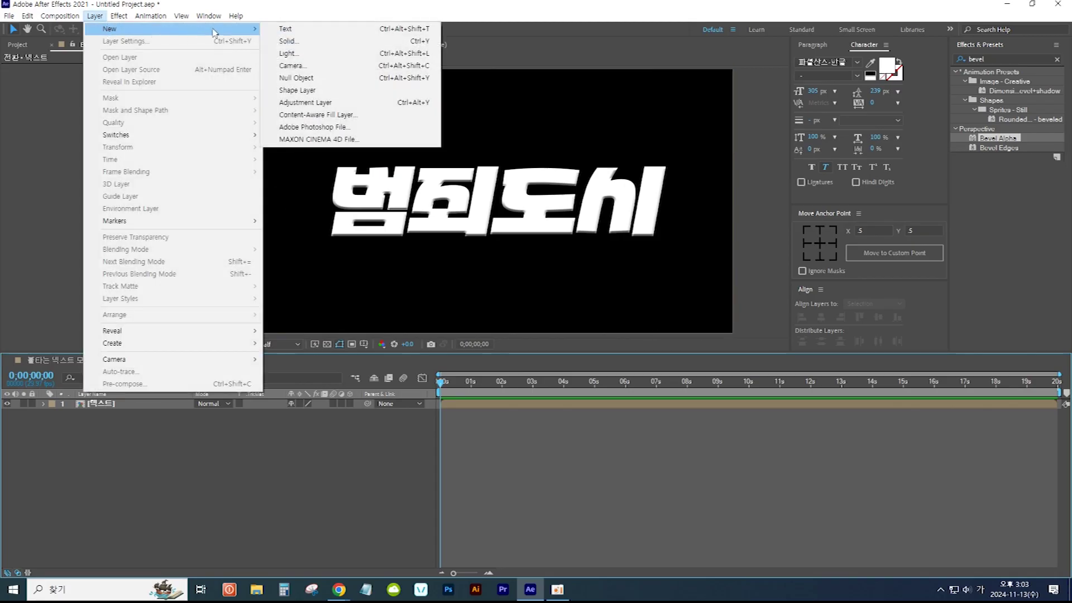
pyautogui.click(301, 41)
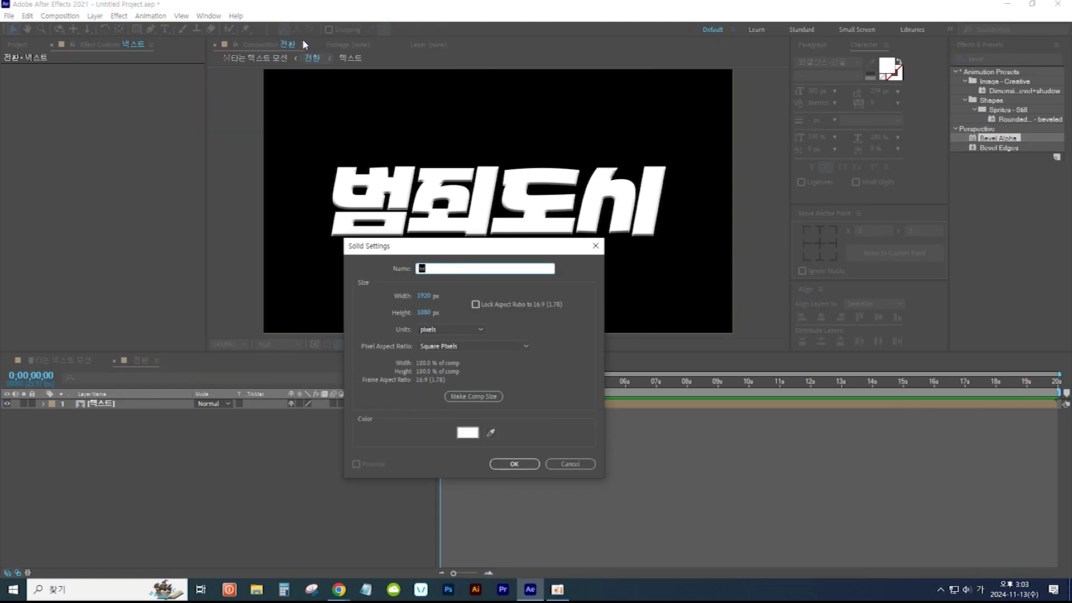
pyautogui.write('타')
pyautogui.write('텍ㅅ')
pyautogui.click(467, 432)
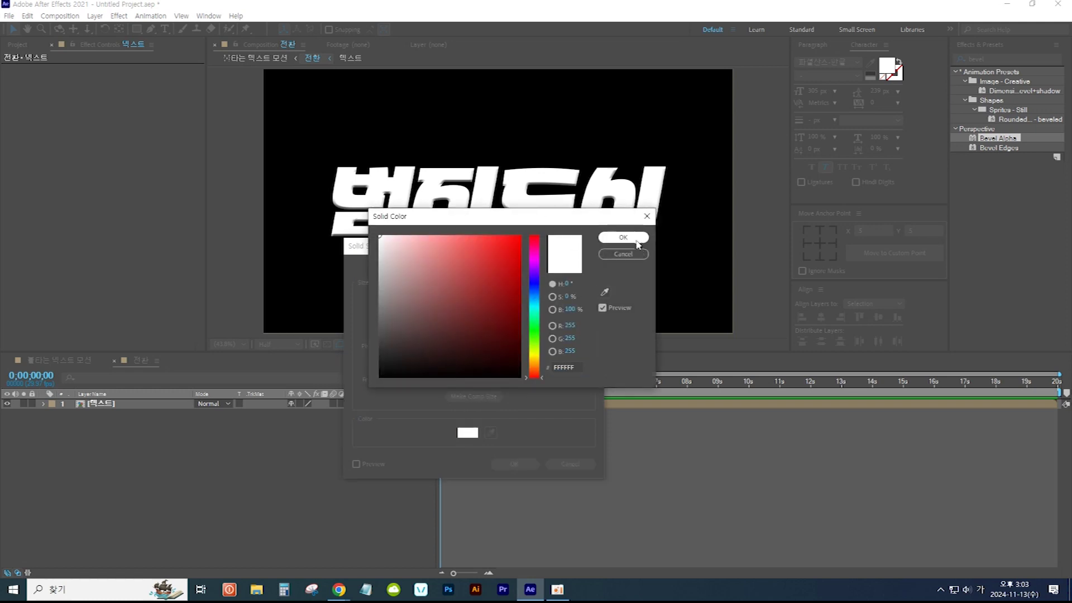
pyautogui.click(635, 239)
pyautogui.click(517, 464)
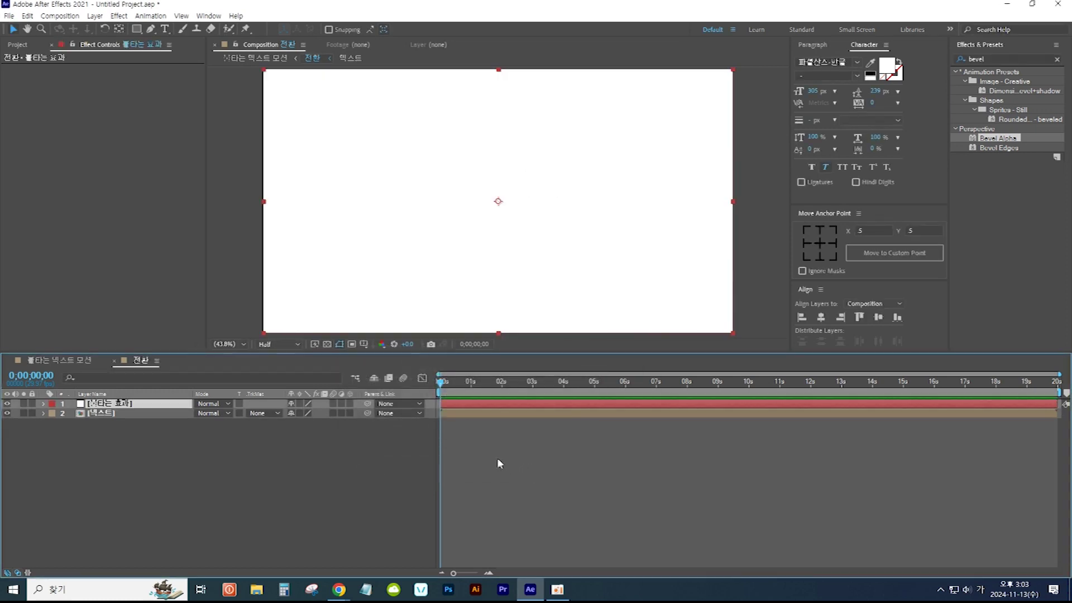
pyautogui.moveTo(163, 408); pyautogui.dragTo(164, 427)
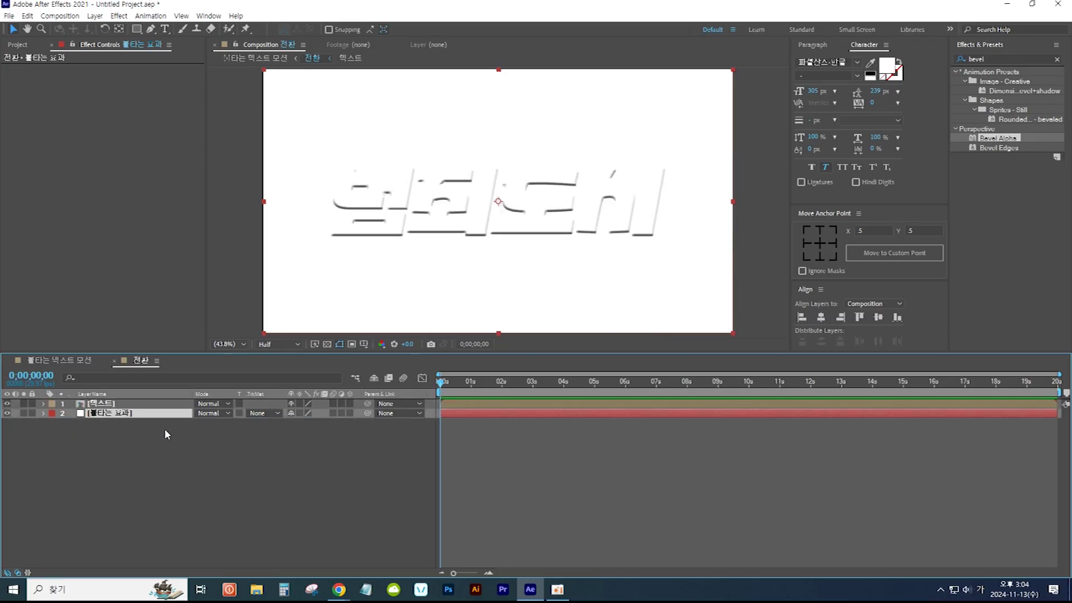
# Step: Apply the CC Burn Film effect to the white solid
pyautogui.click(960, 59)
pyautogui.write('burn')
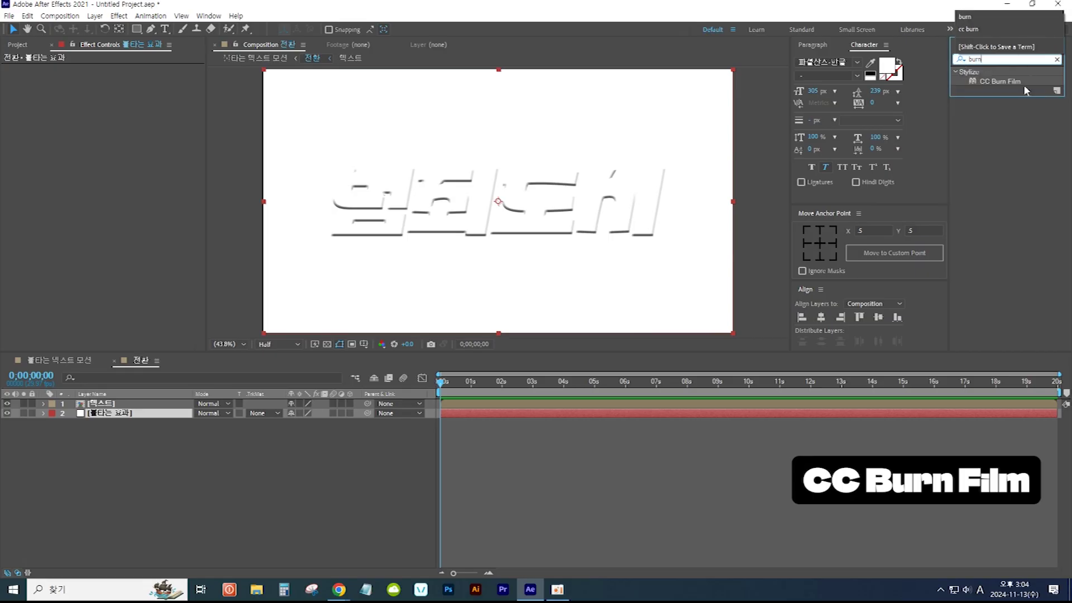
pyautogui.click(1016, 81)
pyautogui.moveTo(1015, 81); pyautogui.dragTo(161, 417)
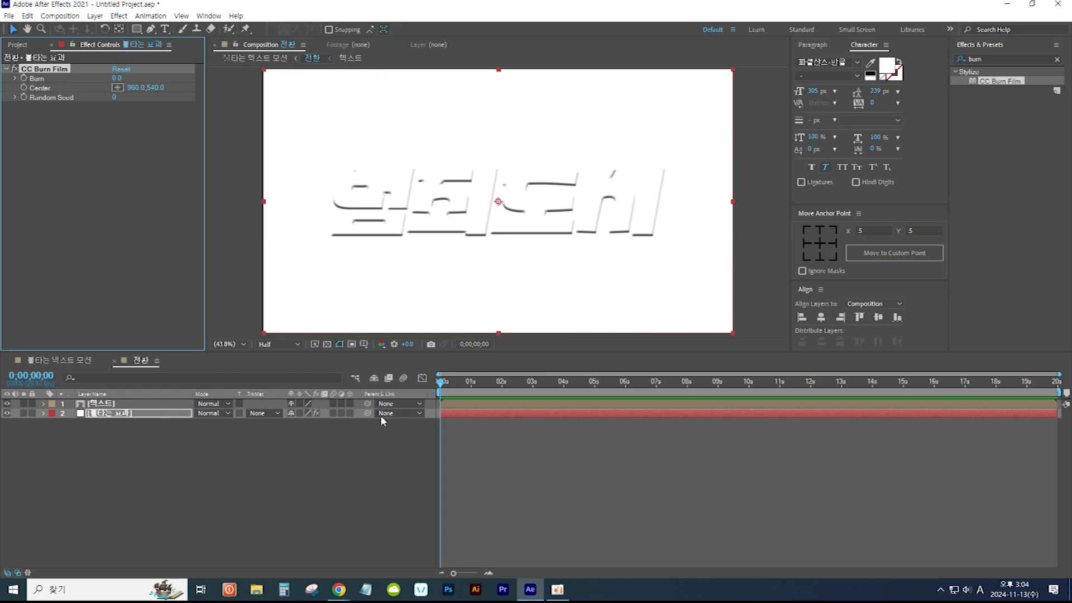
# Step: Keyframe Burn from 0 at 0;00;01;00 to 75 at 0;00;05;29 and scrub to check it
pyautogui.moveTo(442, 383); pyautogui.dragTo(473, 387)
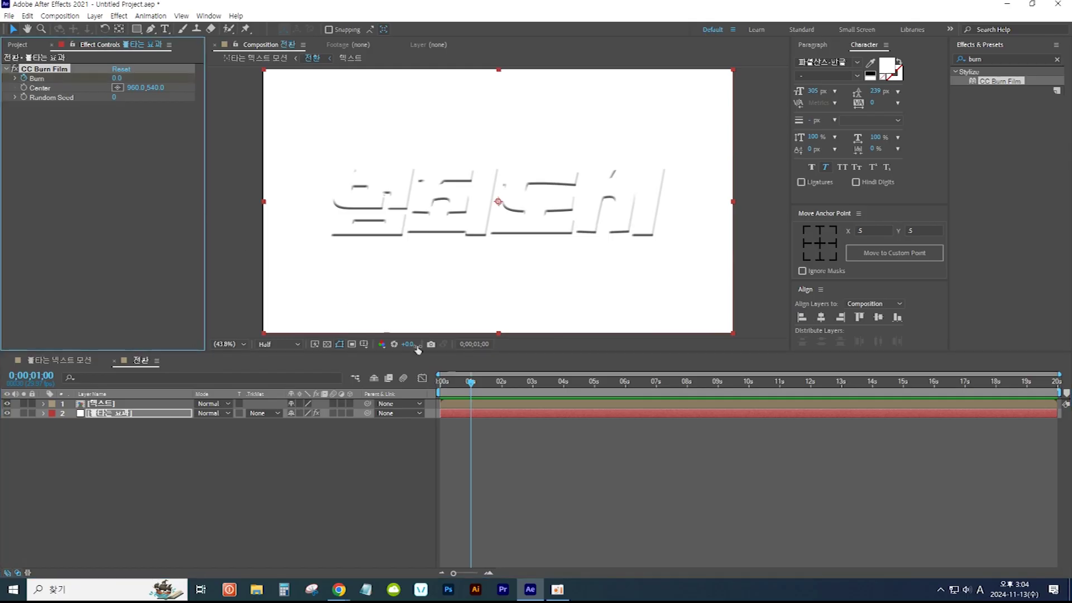
pyautogui.moveTo(473, 384); pyautogui.dragTo(628, 392)
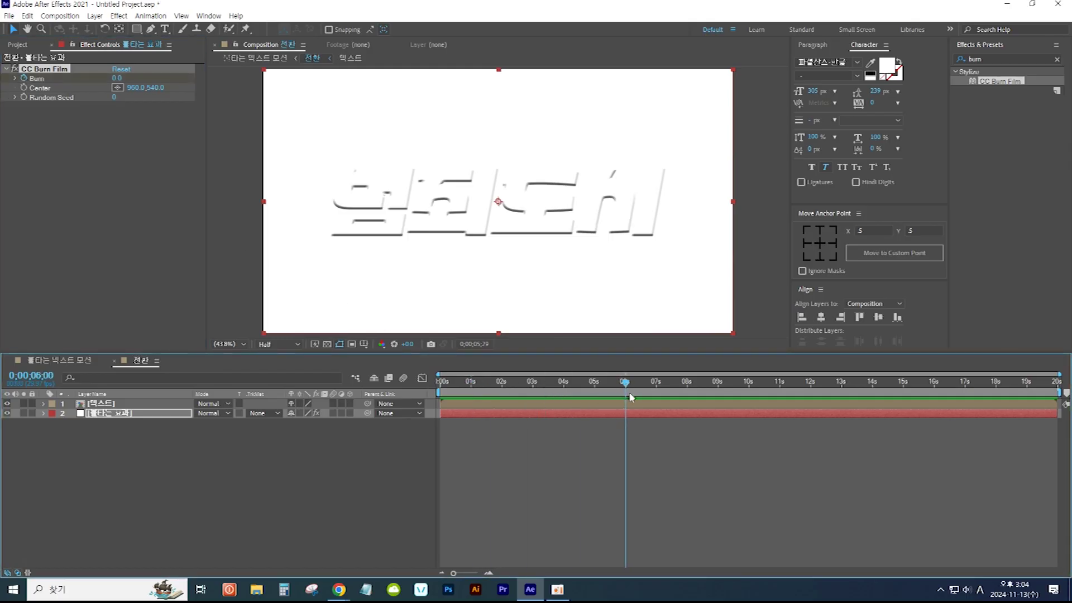
pyautogui.click(117, 78)
pyautogui.write('75')
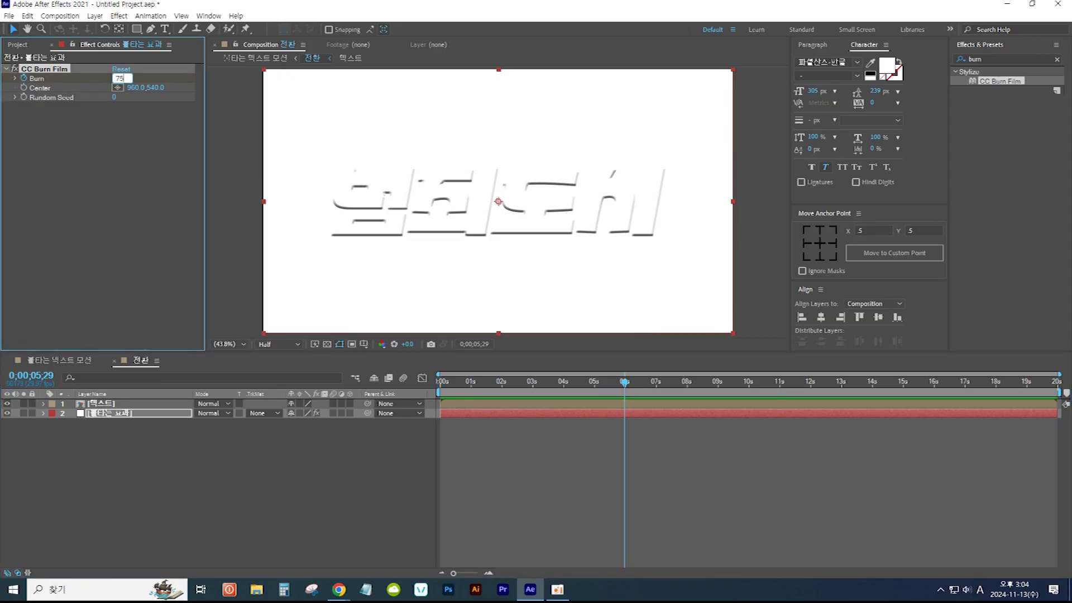
pyautogui.press('Return')
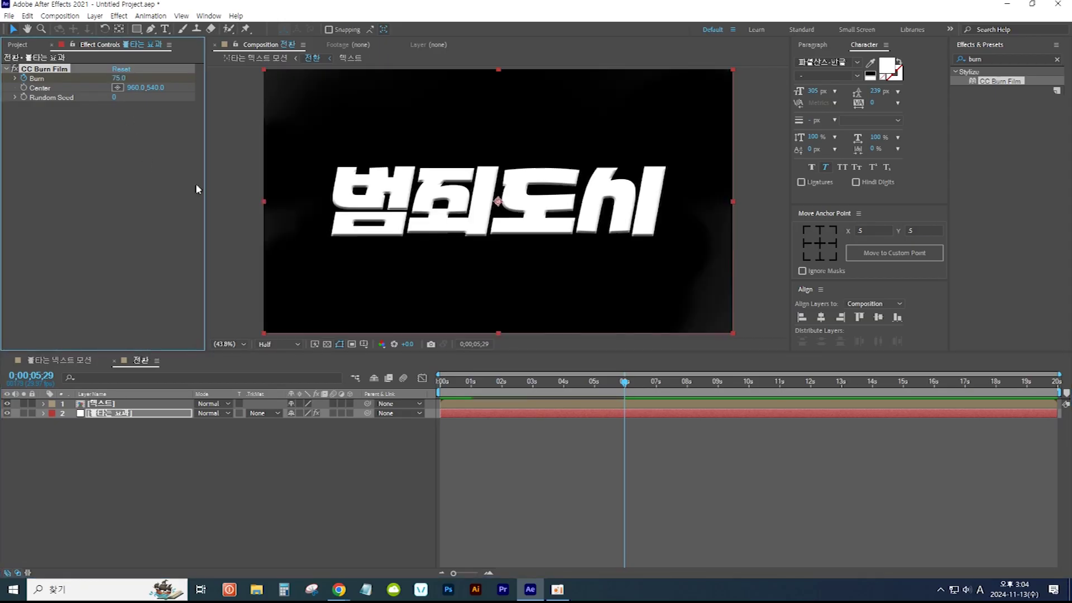
pyautogui.moveTo(629, 387)
pyautogui.mouseDown()
pyautogui.moveTo(469, 387)
pyautogui.moveTo(574, 389)
pyautogui.mouseUp()
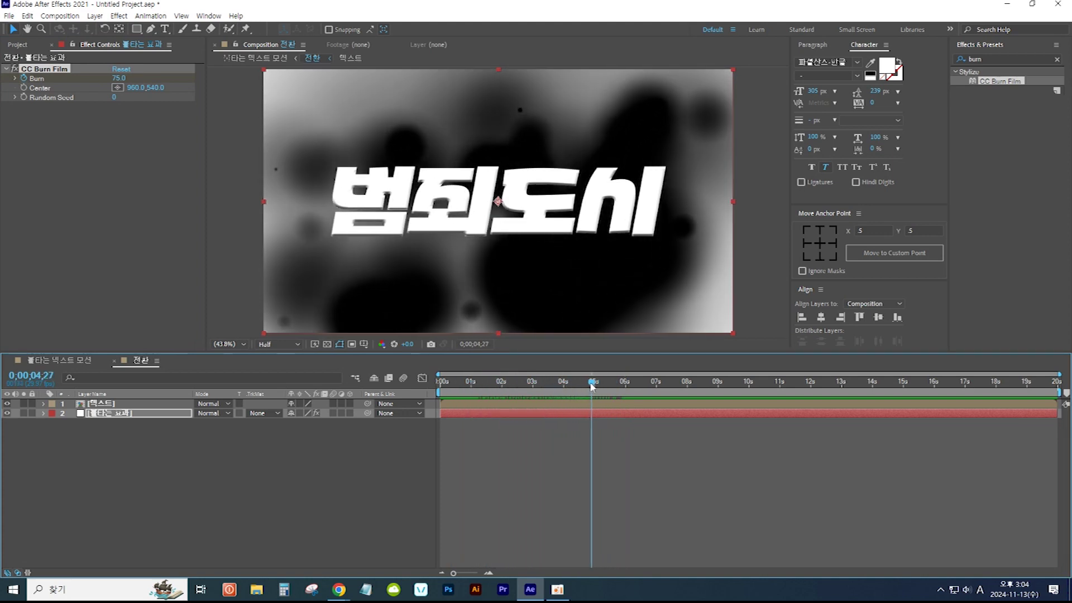
pyautogui.moveTo(574, 389); pyautogui.dragTo(592, 389)
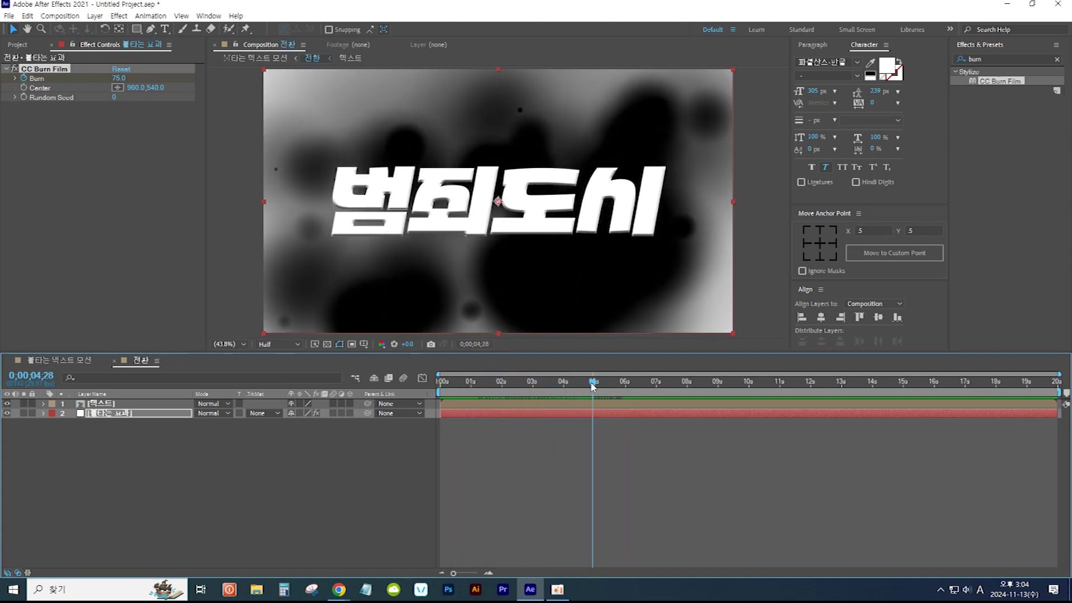
# Step: Set the 텍스트 layer's blend mode to Overlay and scrub to preview the burning title
pyautogui.click(150, 404)
pyautogui.click(229, 404)
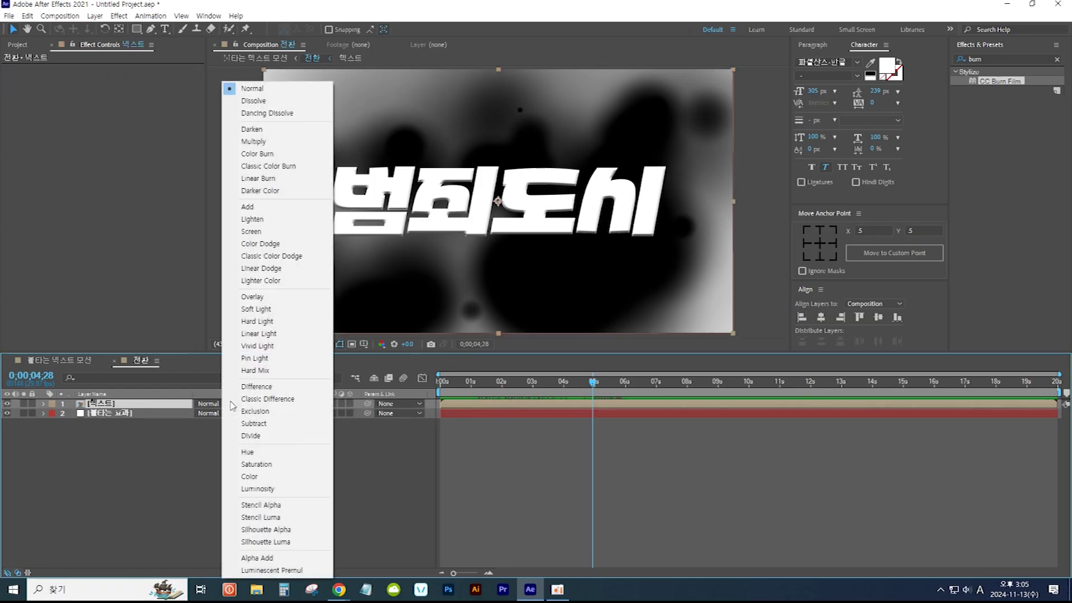
pyautogui.click(277, 301)
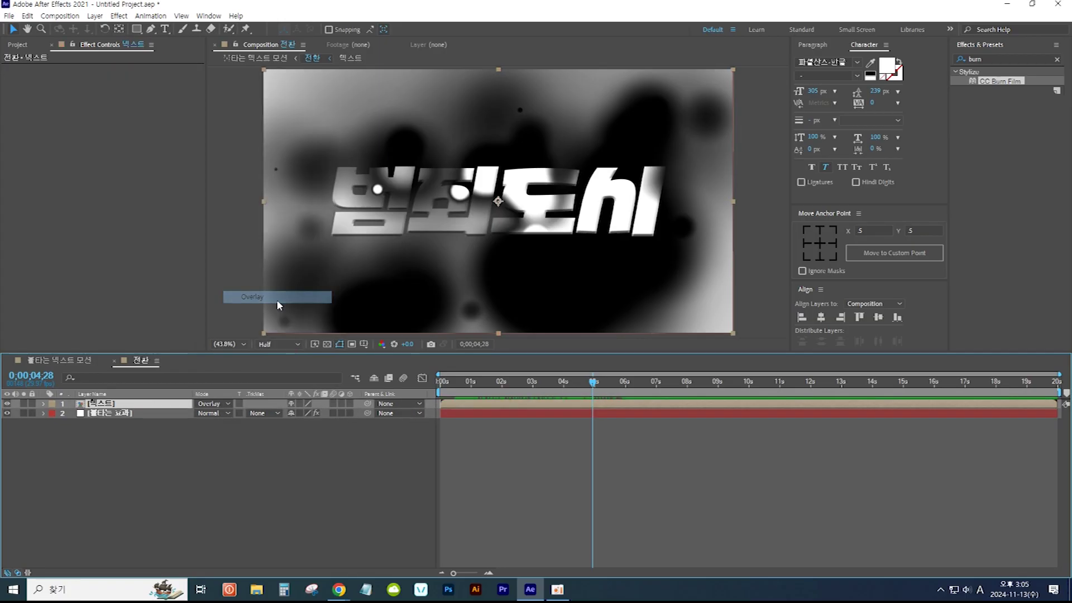
pyautogui.moveTo(593, 386)
pyautogui.mouseDown()
pyautogui.moveTo(460, 401)
pyautogui.moveTo(621, 383)
pyautogui.mouseUp()
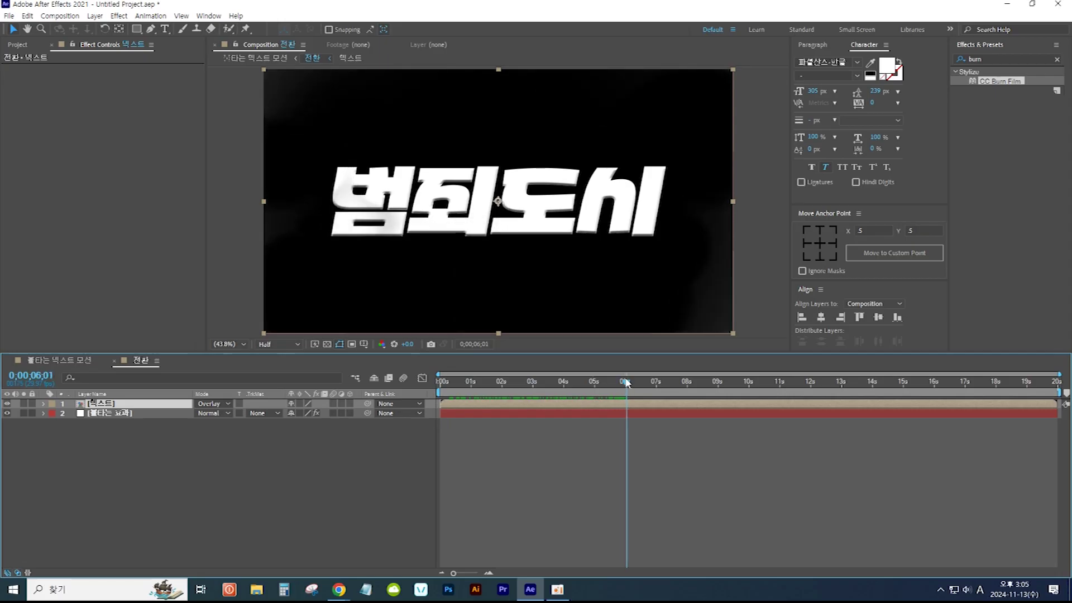
pyautogui.moveTo(621, 383); pyautogui.dragTo(564, 383)
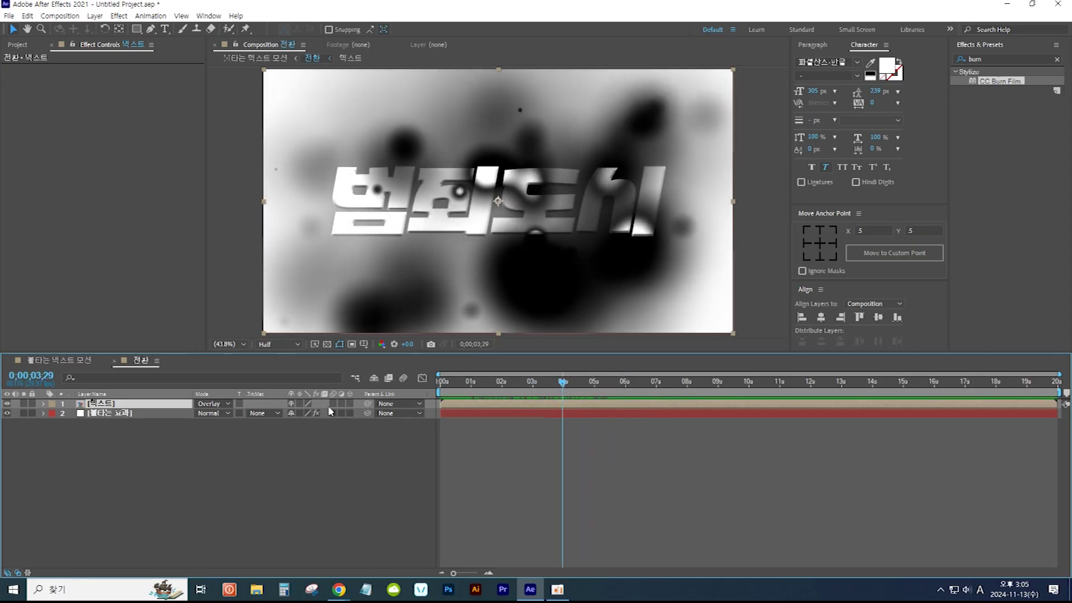
pyautogui.click(171, 414)
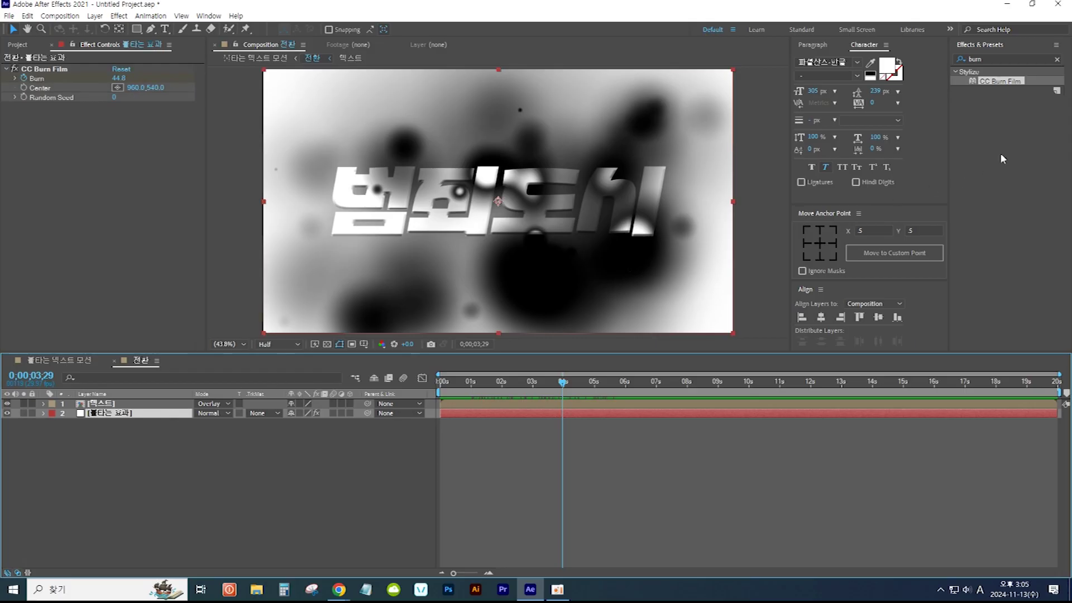
# Step: Apply Solid Composite to 불타는 효과 with a black colour and preview the darkened burn spots
pyautogui.click(1002, 58)
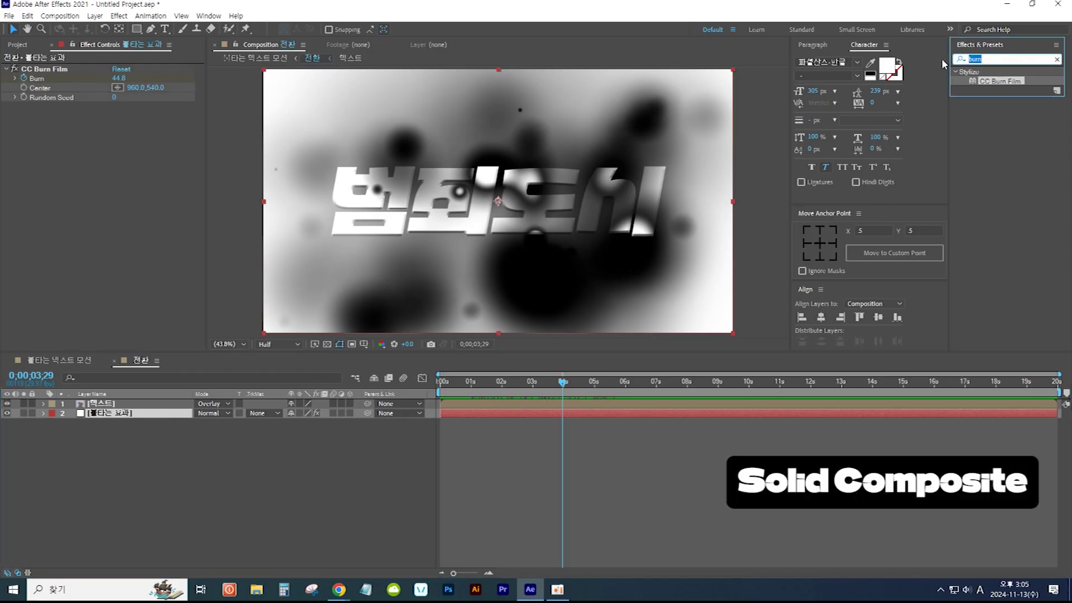
pyautogui.write('solid')
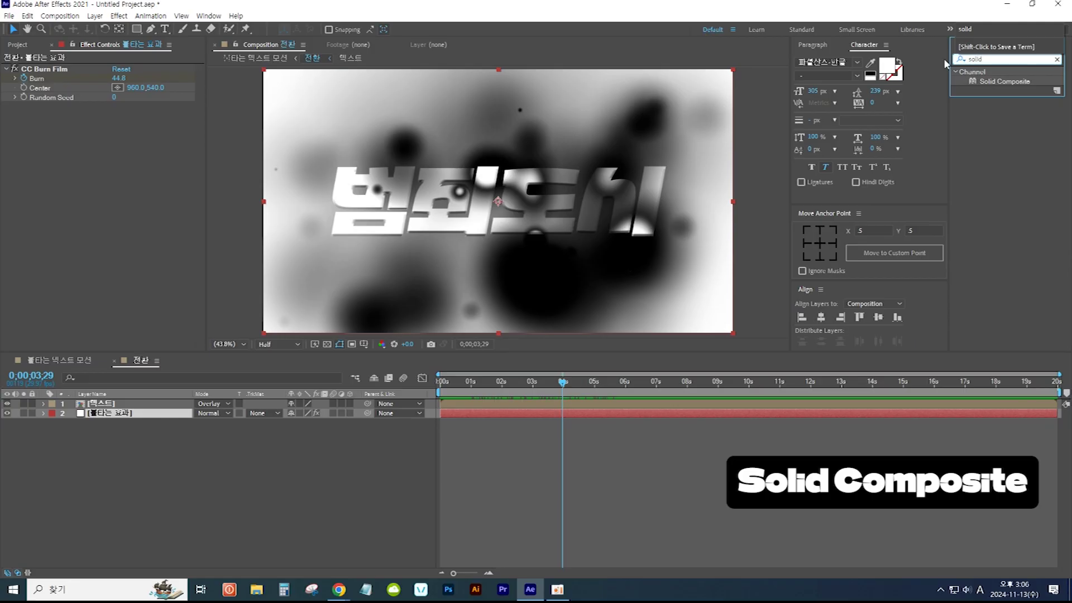
pyautogui.click(1010, 81)
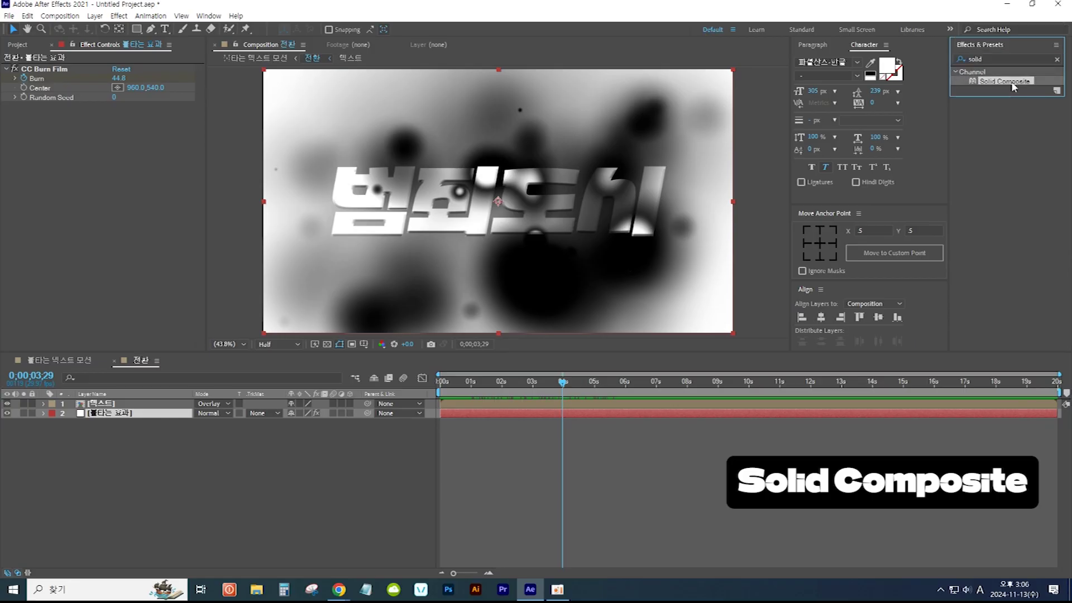
pyautogui.moveTo(1016, 83); pyautogui.dragTo(165, 417)
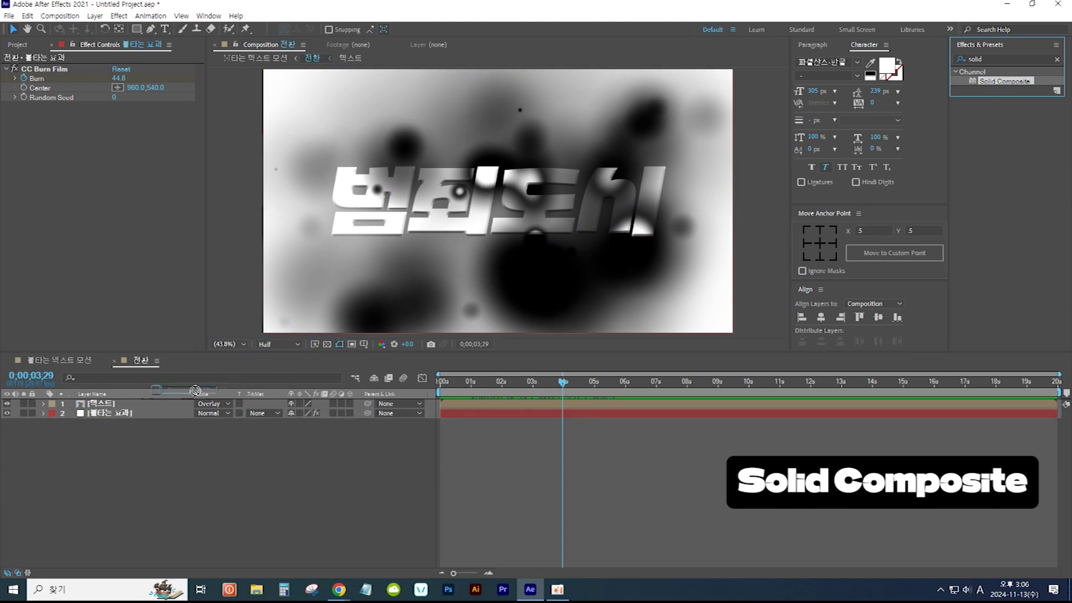
pyautogui.moveTo(165, 416); pyautogui.dragTo(165, 416)
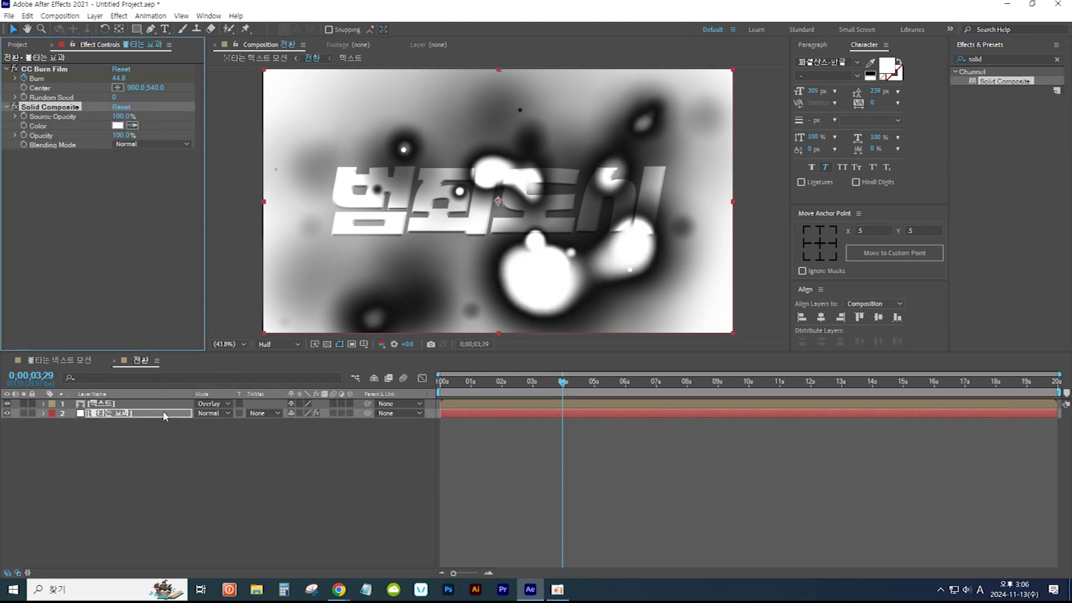
pyautogui.click(117, 126)
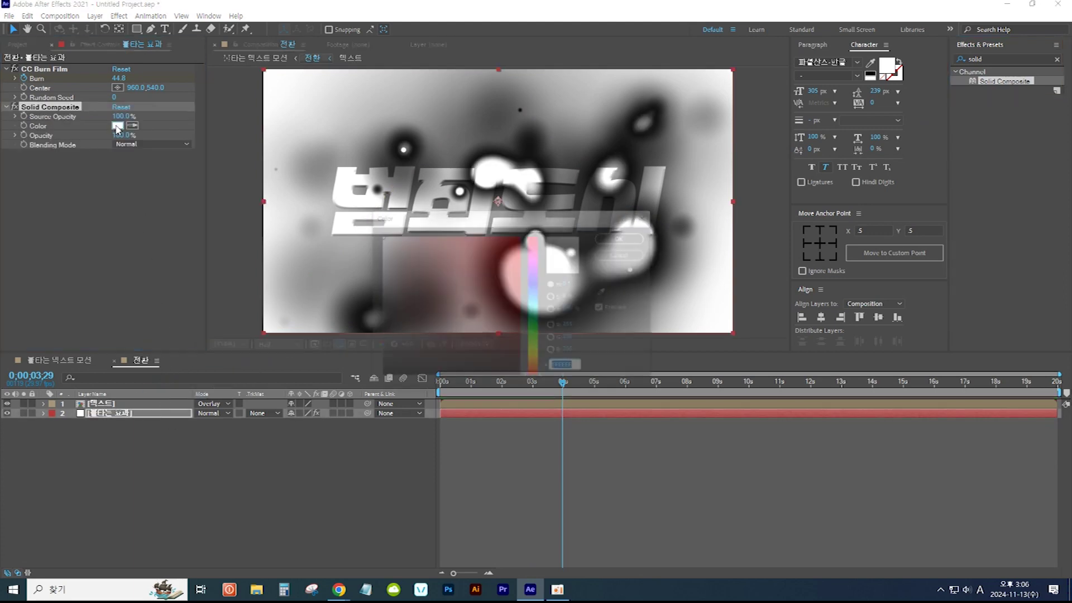
pyautogui.moveTo(391, 364); pyautogui.dragTo(370, 378)
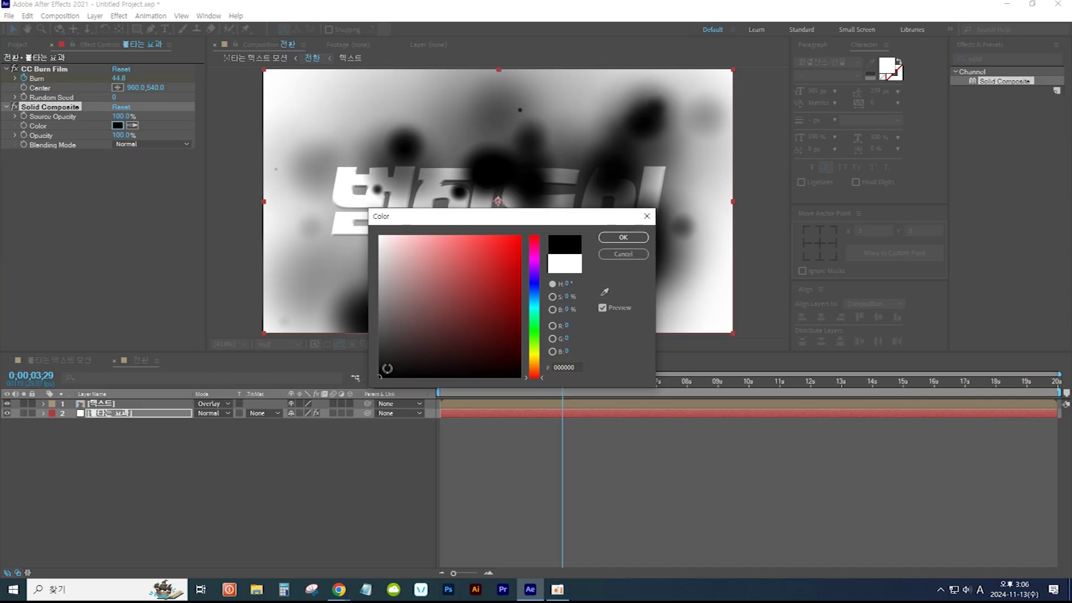
pyautogui.click(621, 238)
pyautogui.moveTo(566, 393)
pyautogui.mouseDown()
pyautogui.moveTo(505, 398)
pyautogui.moveTo(568, 385)
pyautogui.mouseUp()
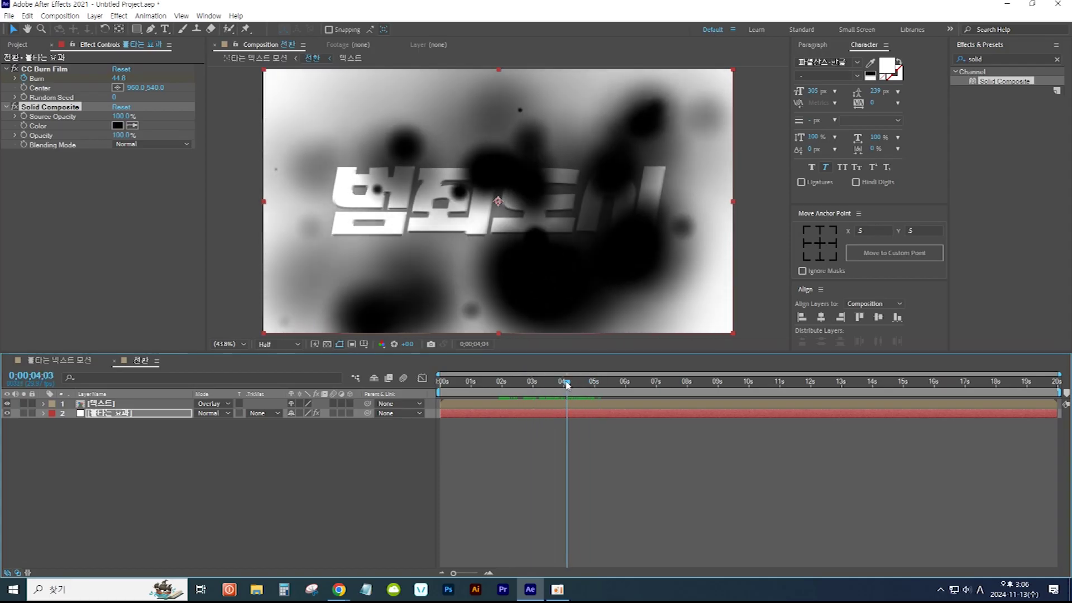
pyautogui.moveTo(568, 385); pyautogui.dragTo(560, 385)
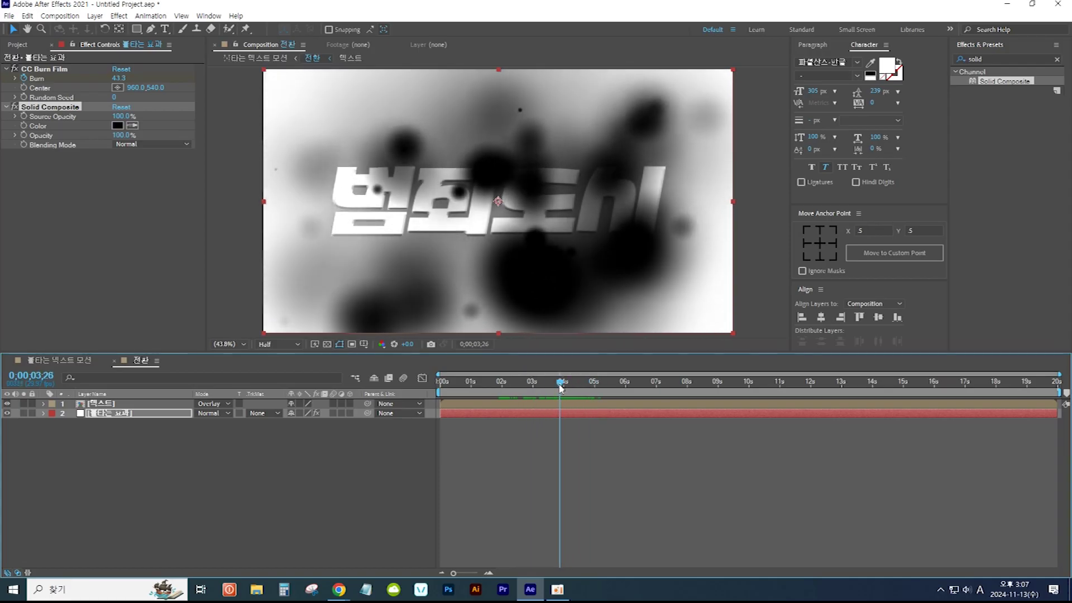
pyautogui.click(137, 406)
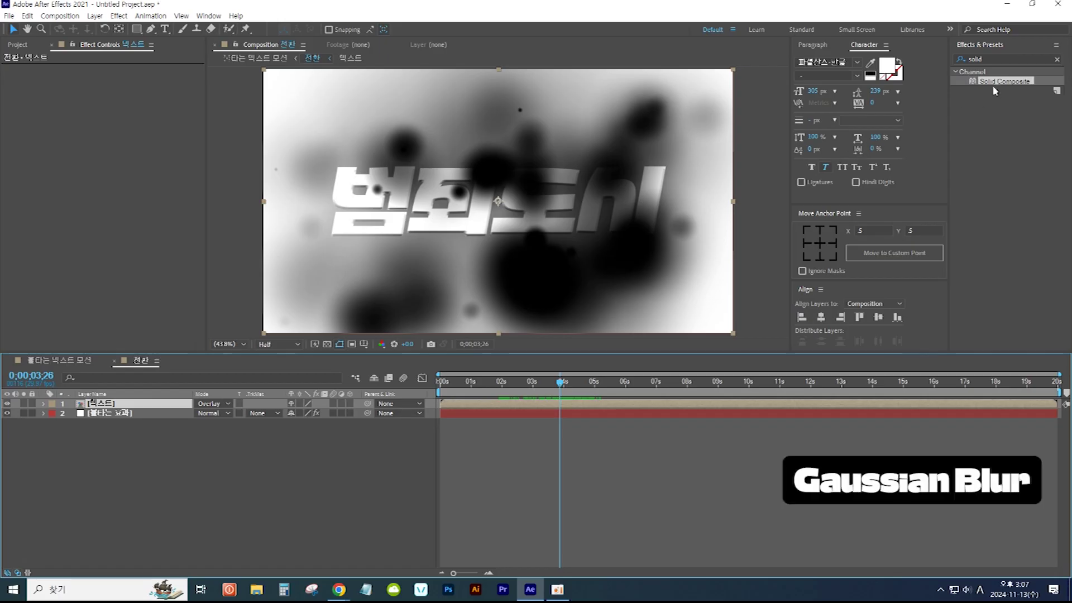
# Step: Add Gaussian Blur to the 텍스트 layer with blurriness 40
pyautogui.click(1003, 58)
pyautogui.write('gau')
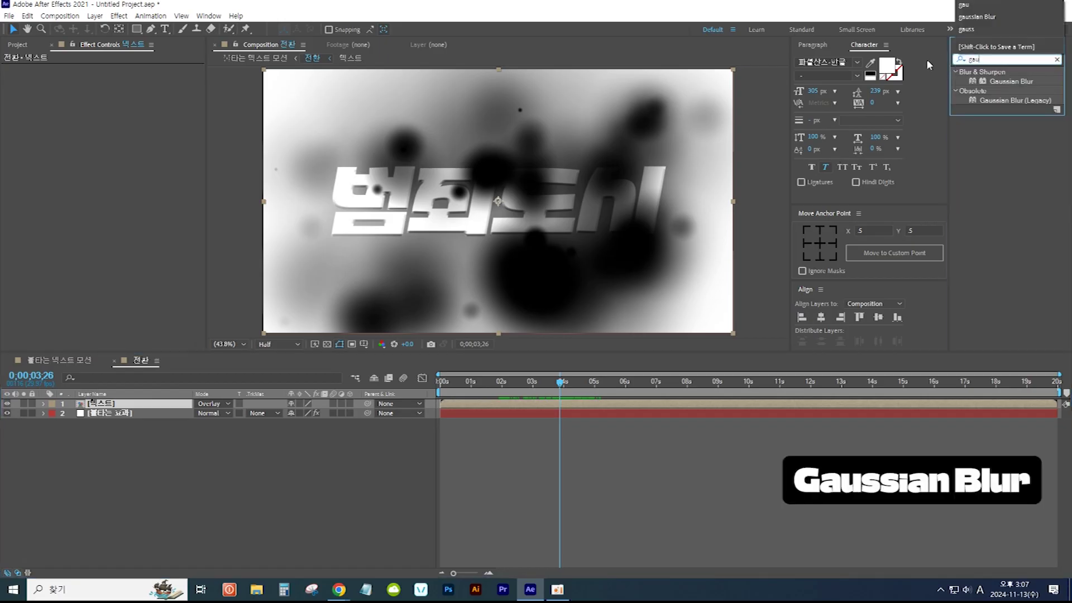
pyautogui.click(1014, 83)
pyautogui.moveTo(1025, 84); pyautogui.dragTo(149, 403)
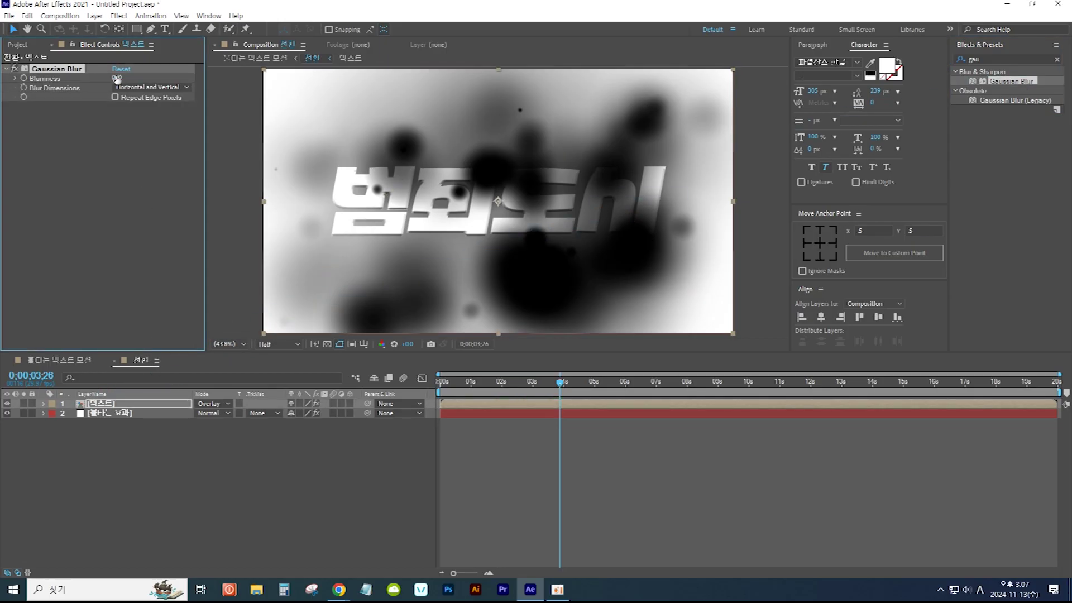
pyautogui.click(117, 78)
pyautogui.write('40')
pyautogui.press('Return')
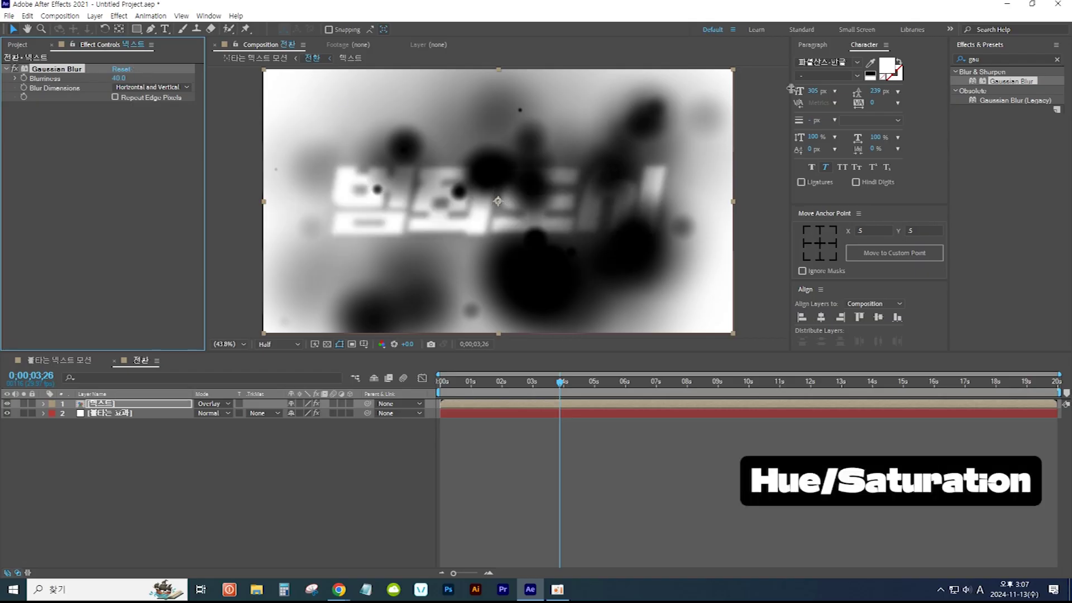
# Step: Apply Hue/Saturation and lower Master Saturation to -100 for a grayscale look
pyautogui.click(999, 61)
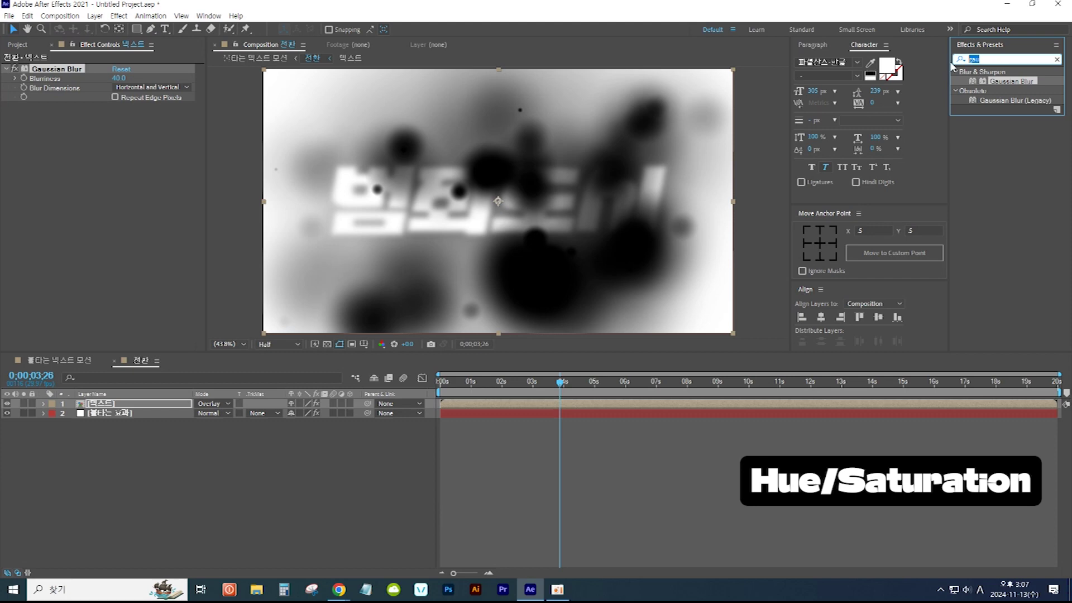
pyautogui.write('hu')
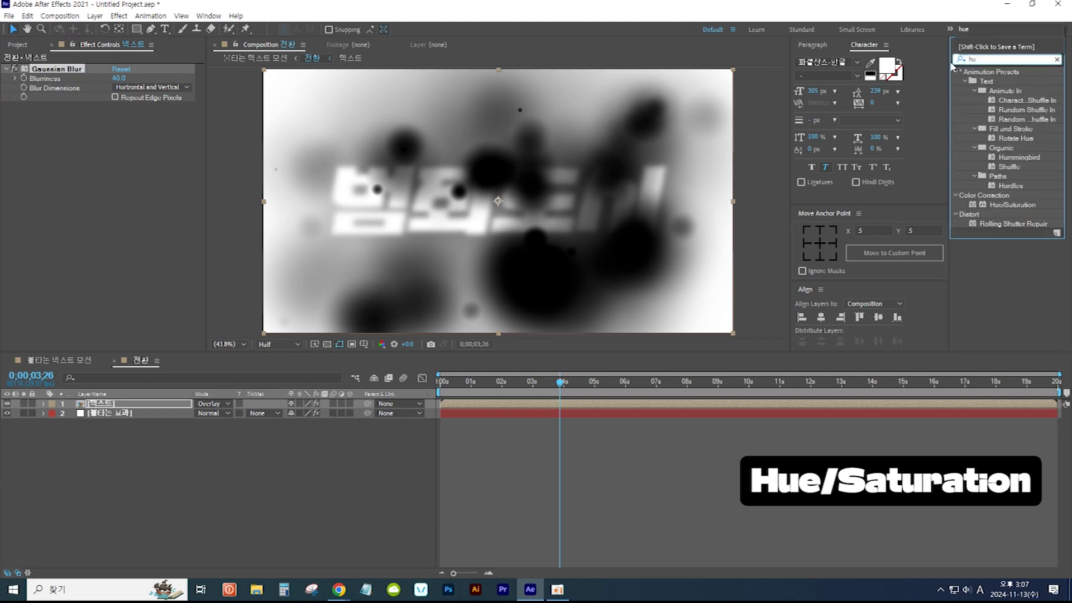
pyautogui.write('e')
pyautogui.click(1031, 120)
pyautogui.moveTo(1020, 123); pyautogui.dragTo(168, 411)
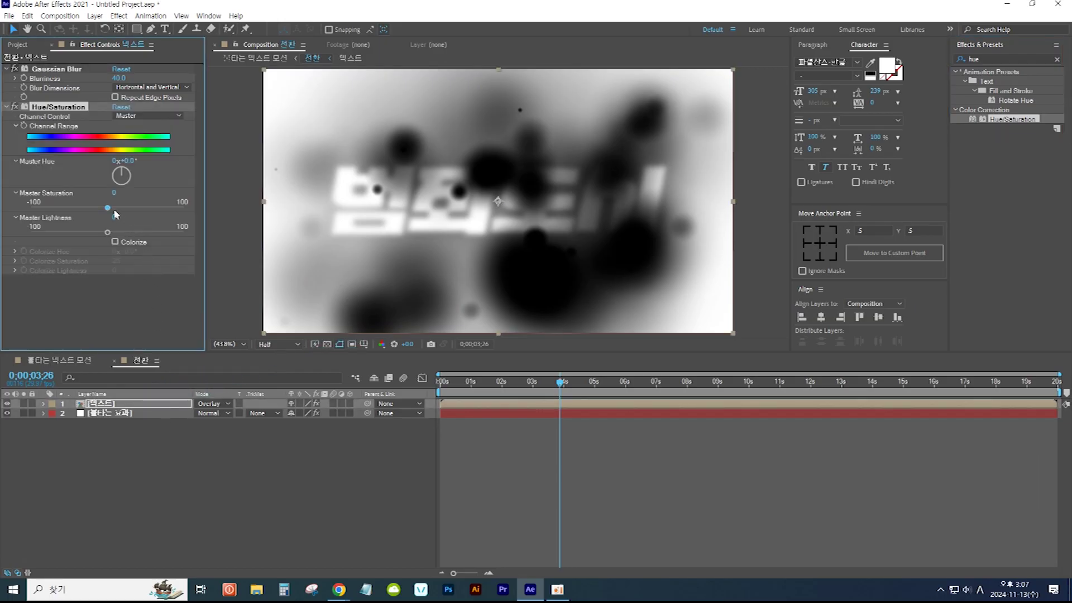
pyautogui.moveTo(103, 212); pyautogui.dragTo(23, 215)
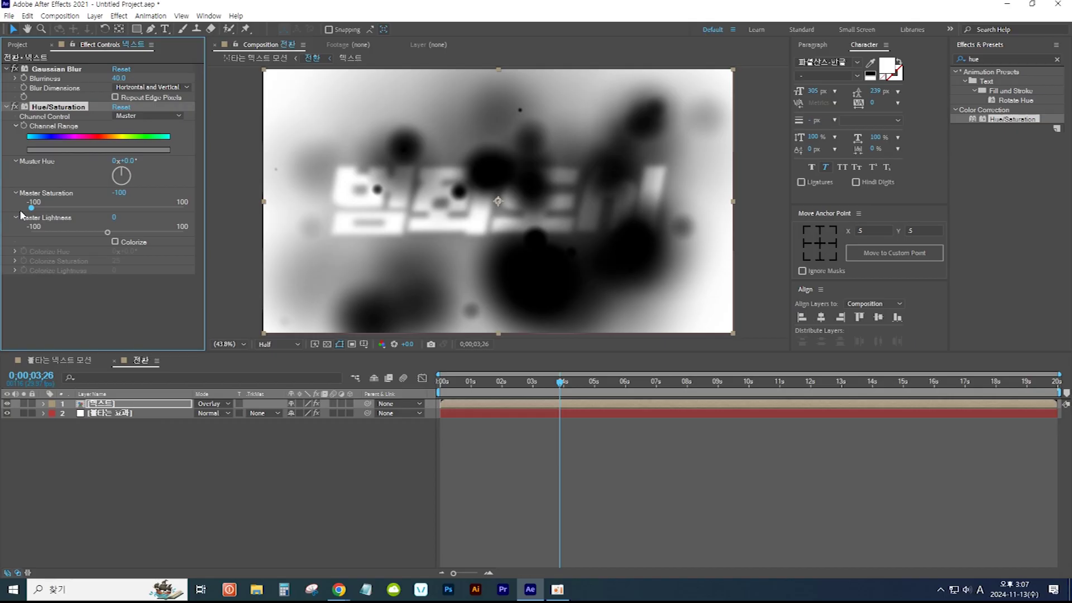
pyautogui.moveTo(560, 385)
pyautogui.mouseDown()
pyautogui.moveTo(531, 390)
pyautogui.moveTo(596, 401)
pyautogui.moveTo(564, 386)
pyautogui.mouseUp()
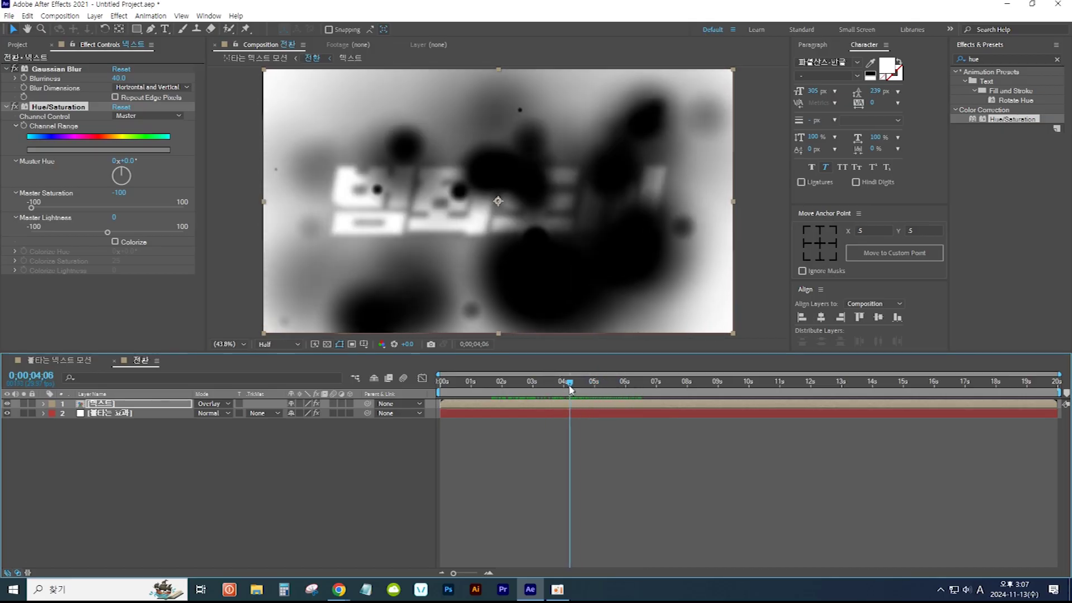
# Step: Create a white solid named 노이즈 and move it below the text layer
pyautogui.click(95, 16)
pyautogui.moveTo(105, 28)
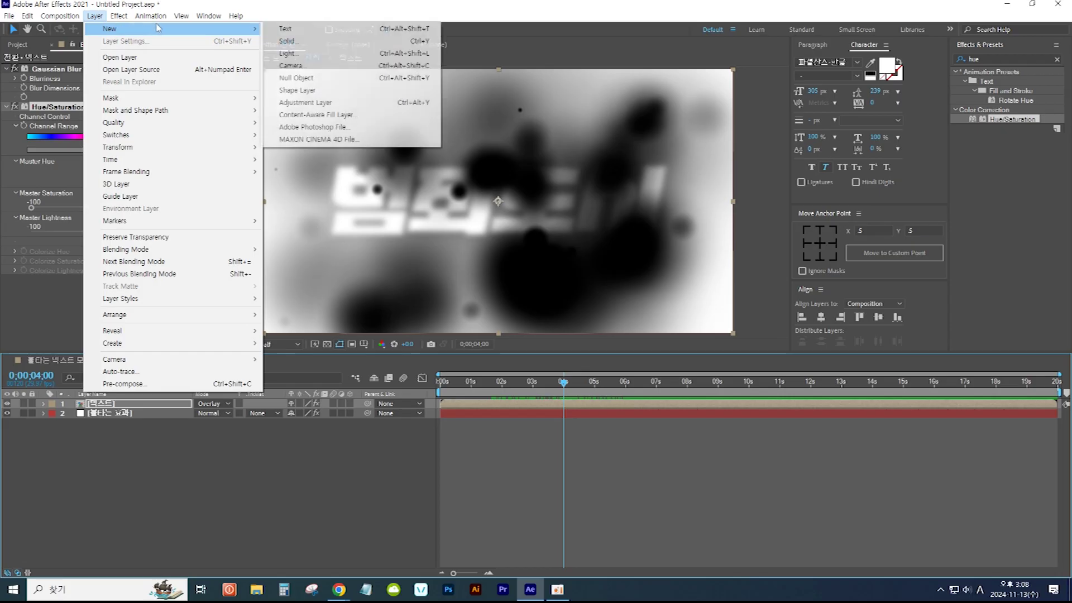
pyautogui.click(295, 45)
pyautogui.press('Hangul')
pyautogui.write('노')
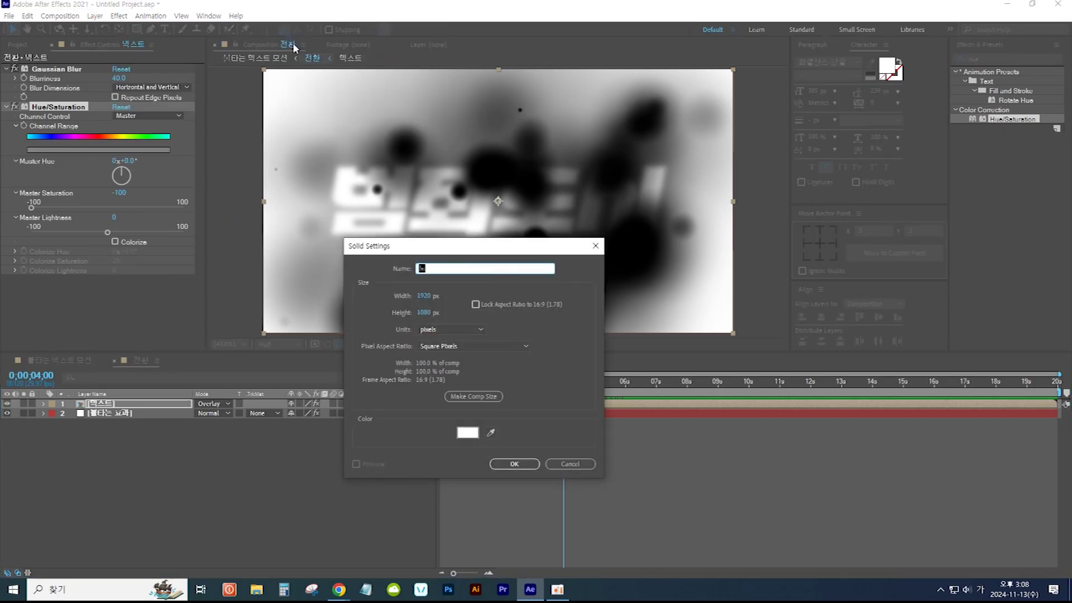
pyautogui.write('이즈')
pyautogui.click(524, 465)
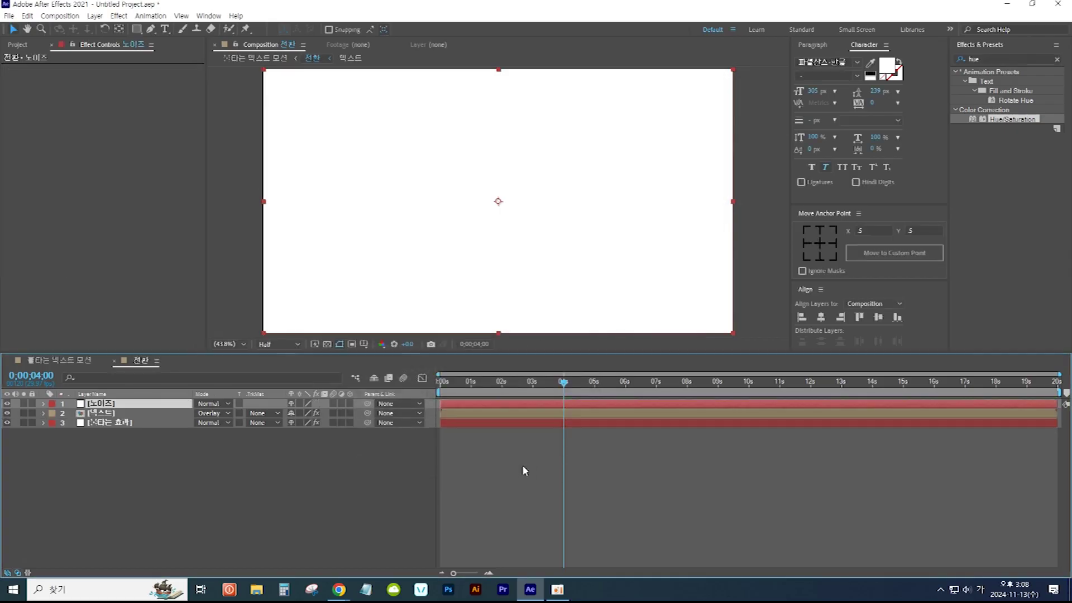
pyautogui.moveTo(106, 403); pyautogui.dragTo(150, 420)
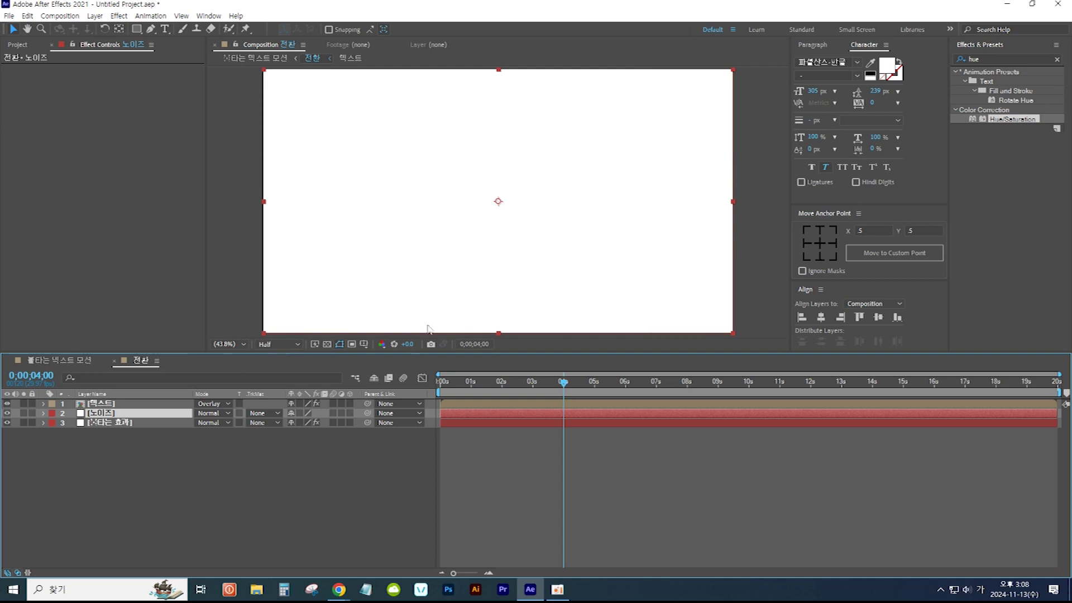
# Step: Apply Fractal Noise to the 노이즈 layer
pyautogui.click(983, 59)
pyautogui.write('noise')
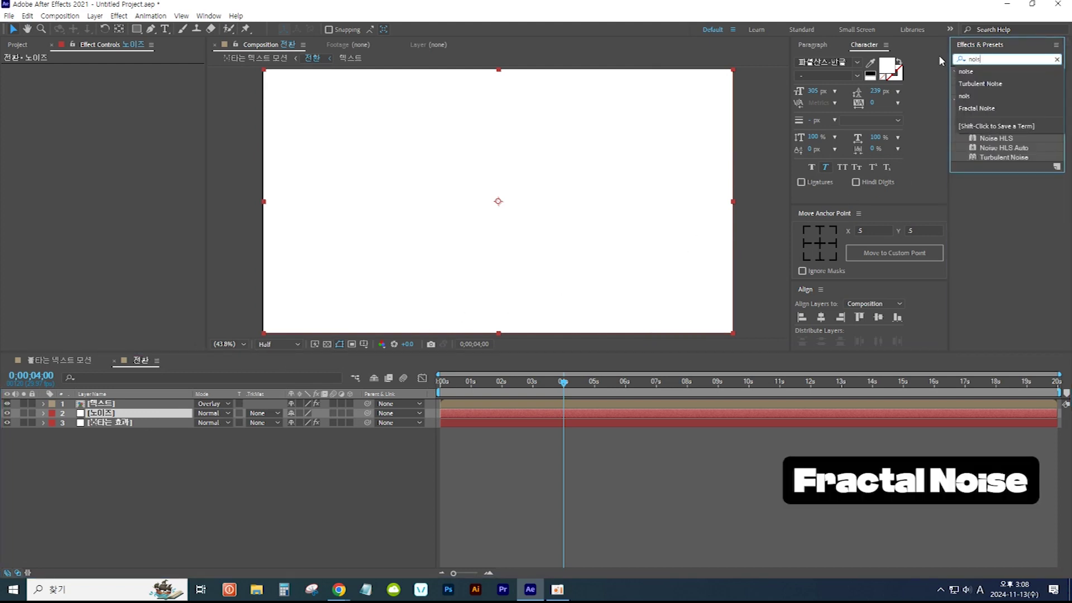
pyautogui.click(1007, 110)
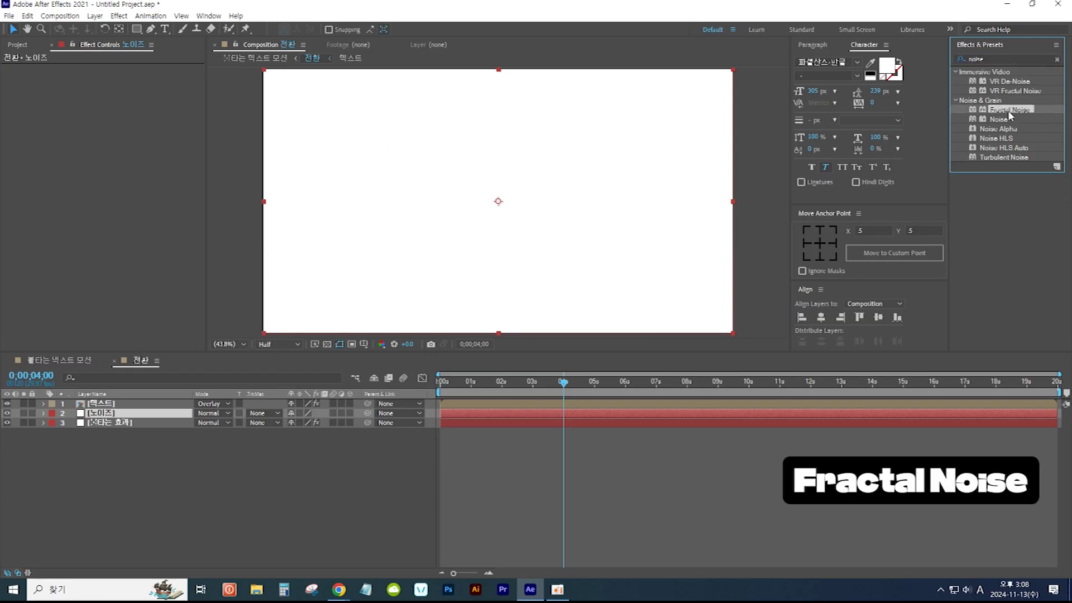
pyautogui.moveTo(1006, 110); pyautogui.dragTo(173, 416)
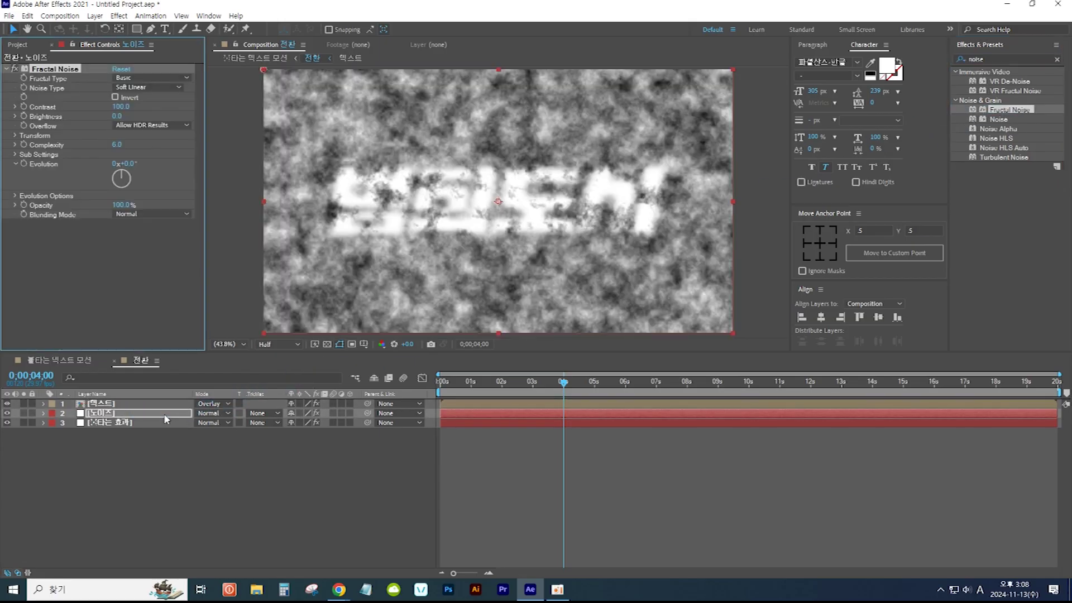
pyautogui.moveTo(564, 386); pyautogui.dragTo(563, 384)
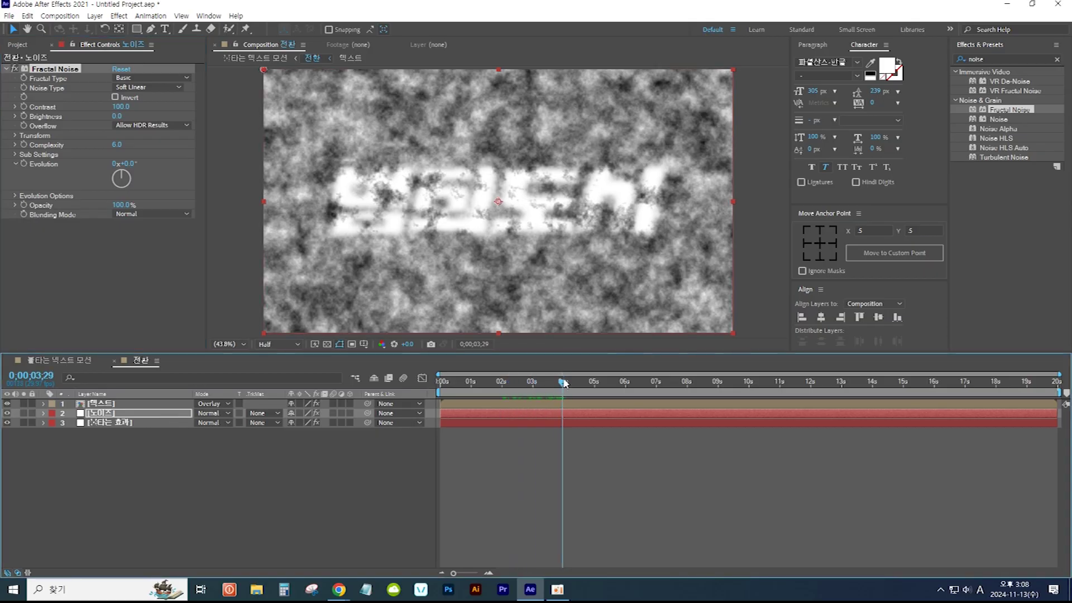
# Step: Set the 노이즈 layer to Overlay blend mode and preview the smoky patches
pyautogui.click(158, 416)
pyautogui.click(221, 416)
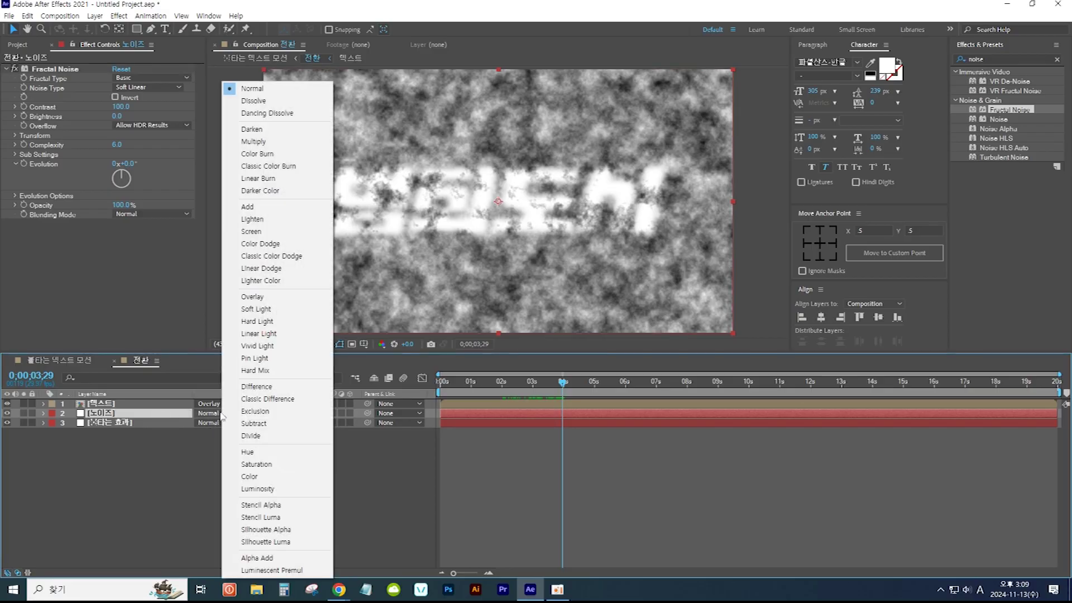
pyautogui.click(263, 297)
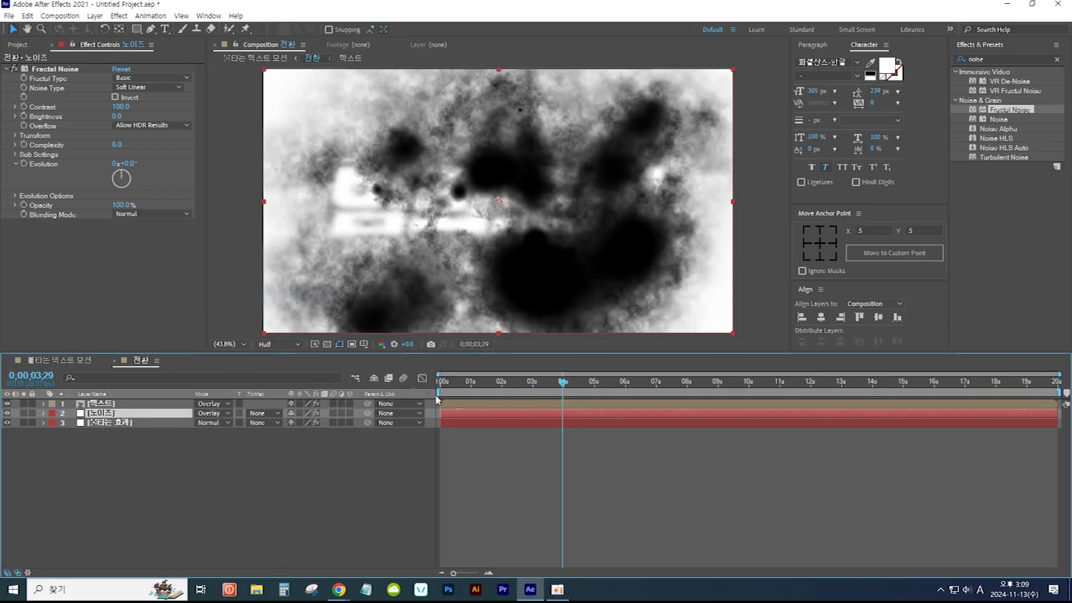
pyautogui.moveTo(565, 387)
pyautogui.mouseDown()
pyautogui.moveTo(586, 397)
pyautogui.moveTo(551, 398)
pyautogui.mouseUp()
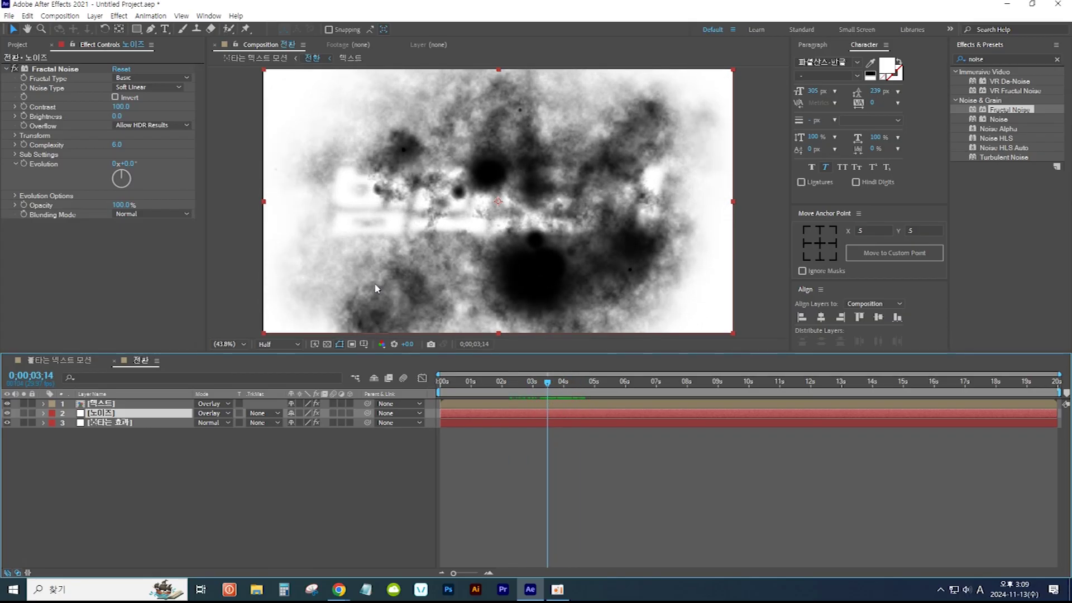
pyautogui.click(95, 18)
pyautogui.moveTo(168, 28)
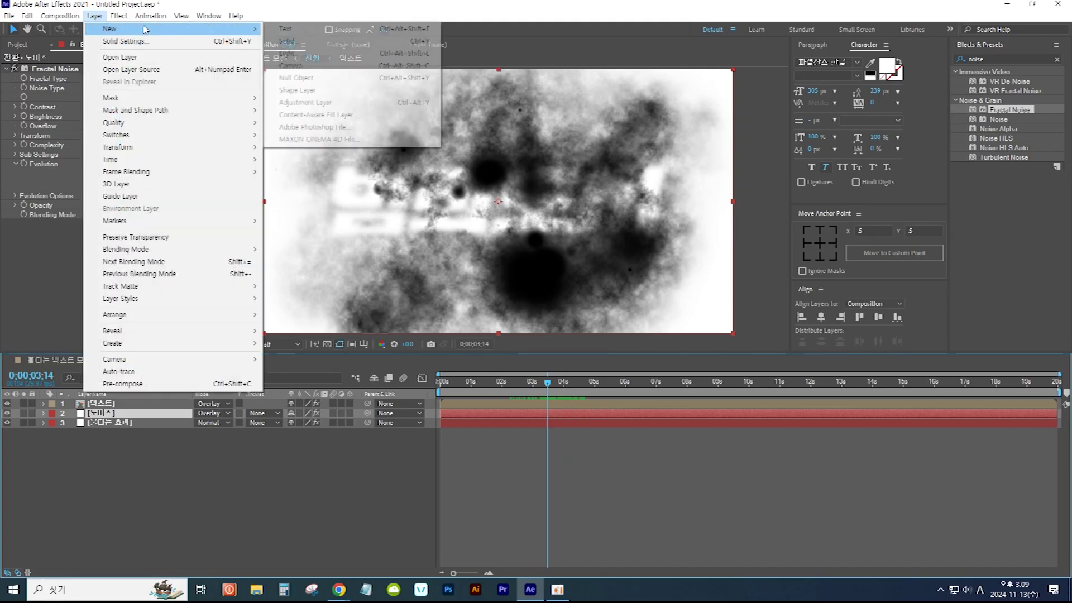
# Step: Add an adjustment layer at the top of the stack with Brightness & Contrast applied
pyautogui.click(305, 102)
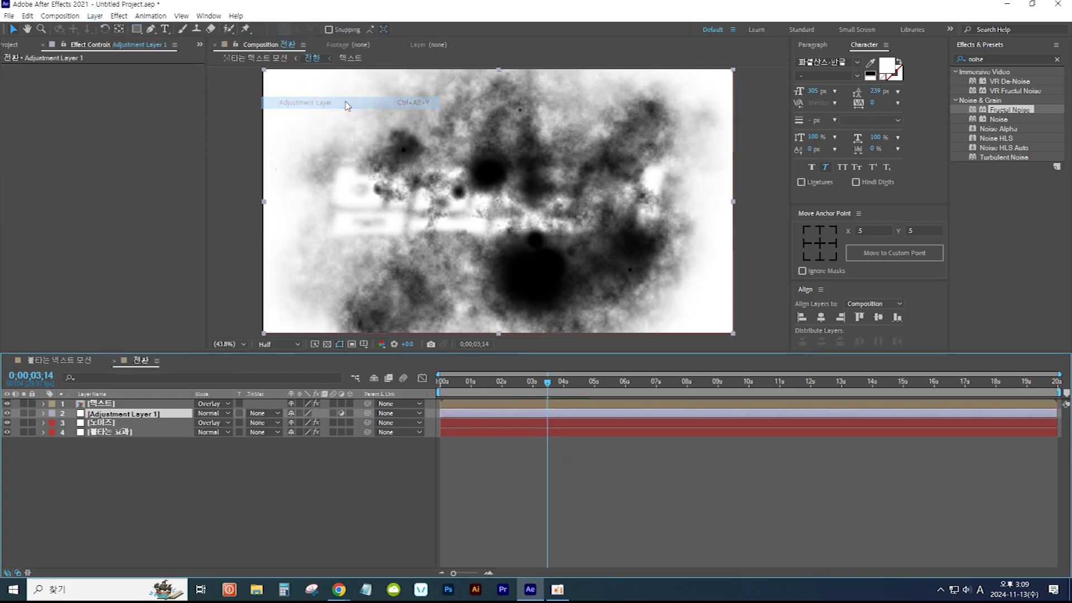
pyautogui.moveTo(179, 418); pyautogui.dragTo(182, 401)
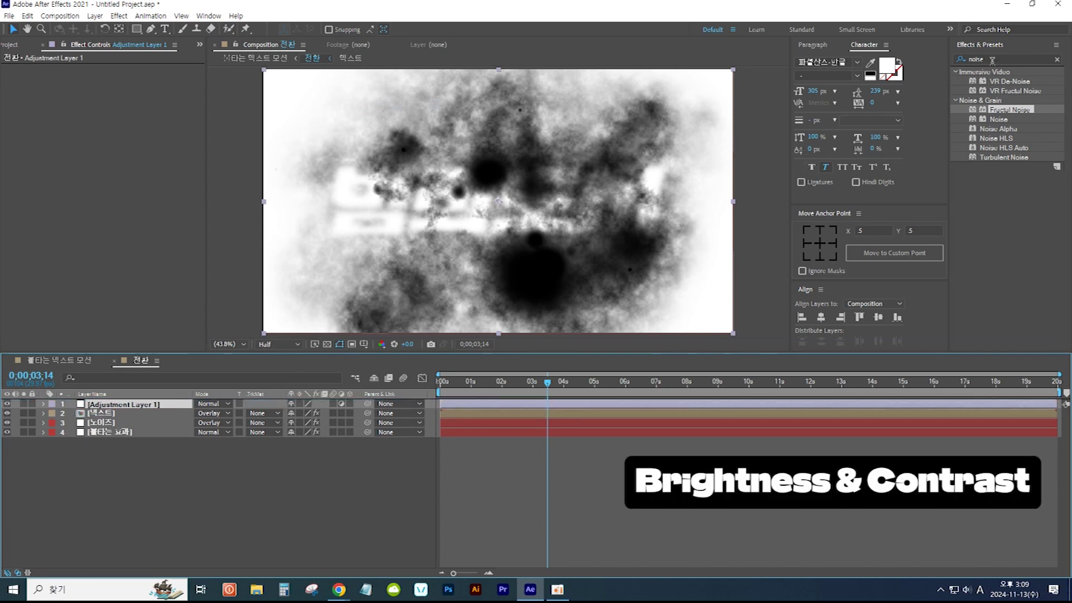
pyautogui.click(992, 60)
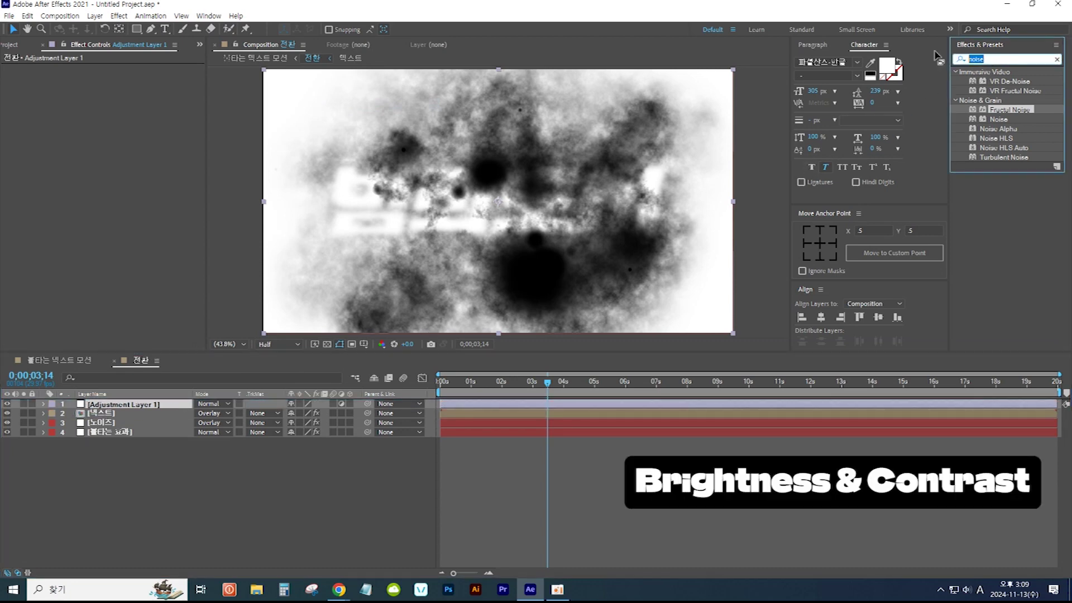
pyautogui.write('bright')
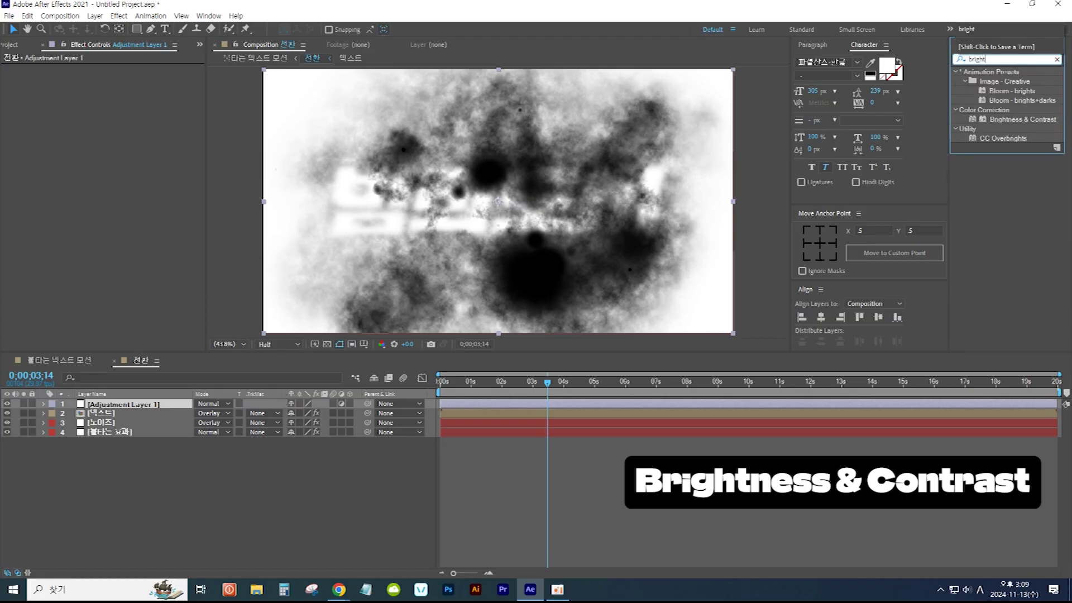
pyautogui.click(1008, 120)
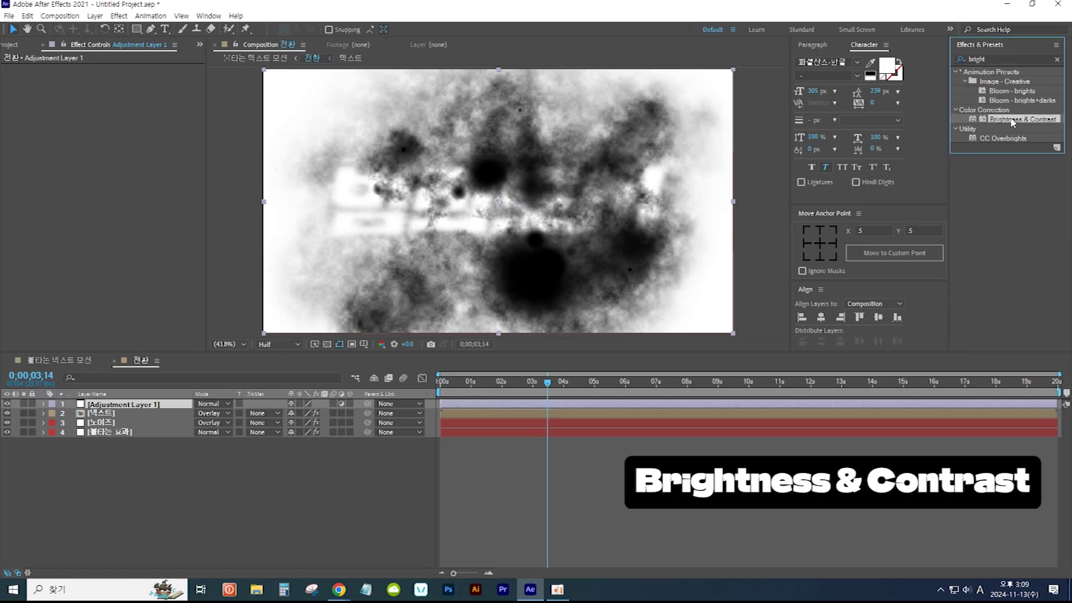
pyautogui.moveTo(1014, 122); pyautogui.dragTo(159, 408)
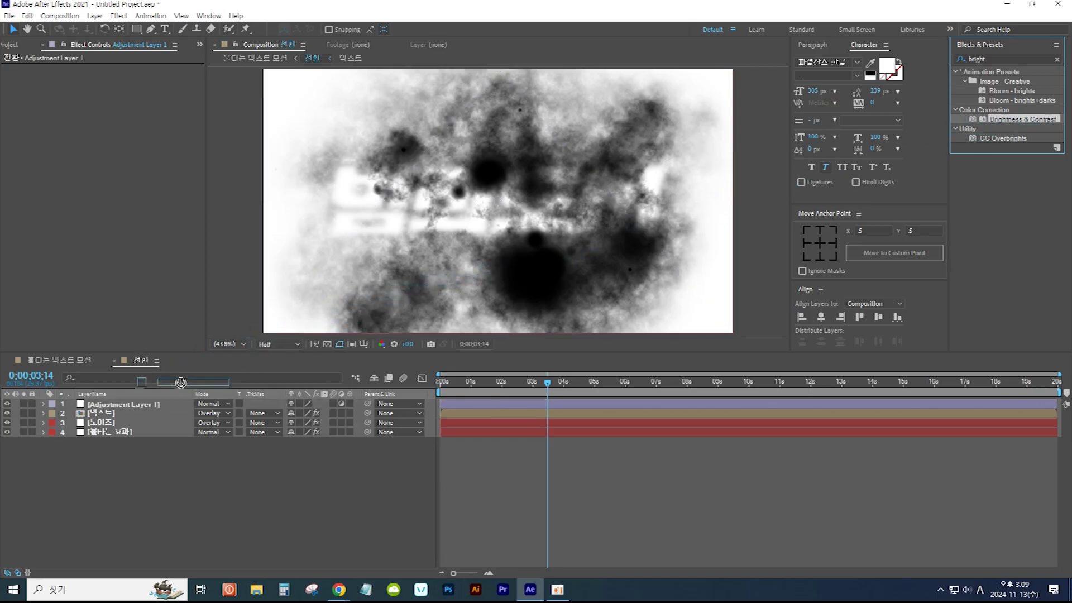
pyautogui.moveTo(159, 408); pyautogui.dragTo(156, 407)
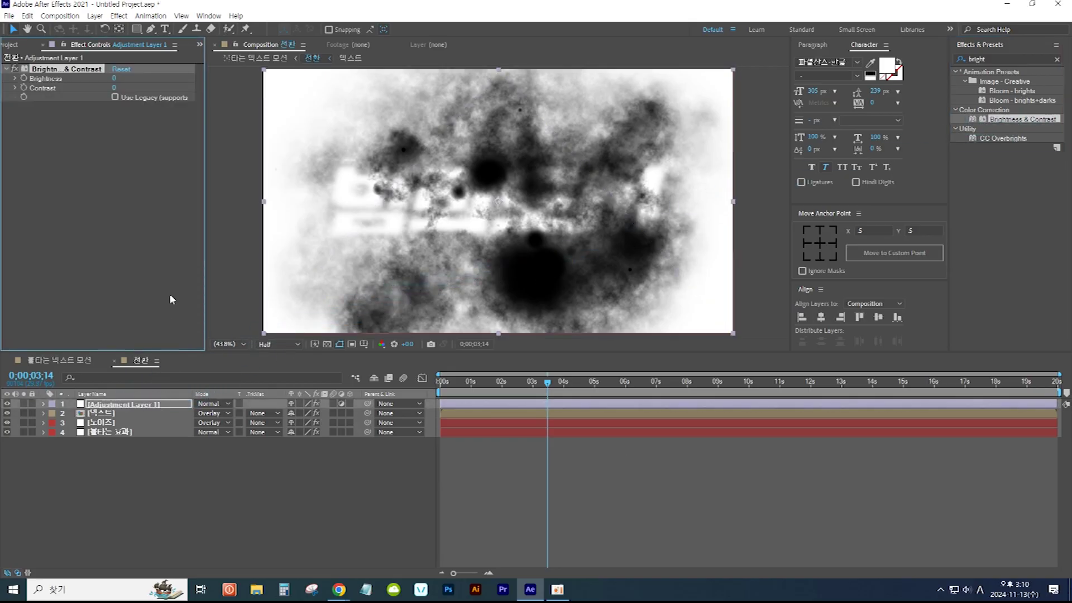
# Step: Set Contrast to 100 with Use Legacy enabled and preview the hard black shapes
pyautogui.click(114, 88)
pyautogui.write('100')
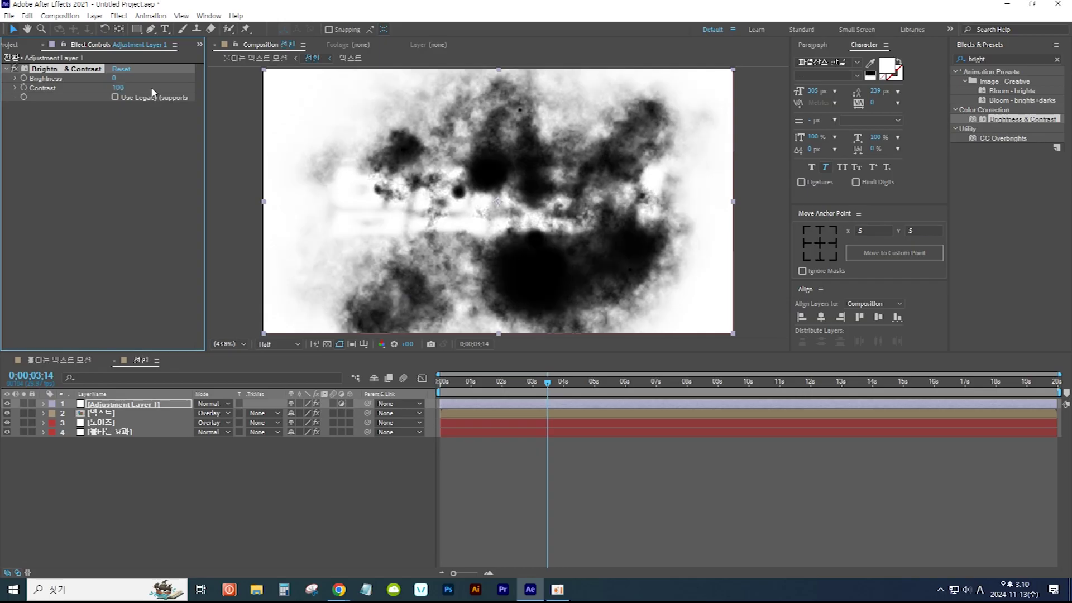
pyautogui.click(115, 97)
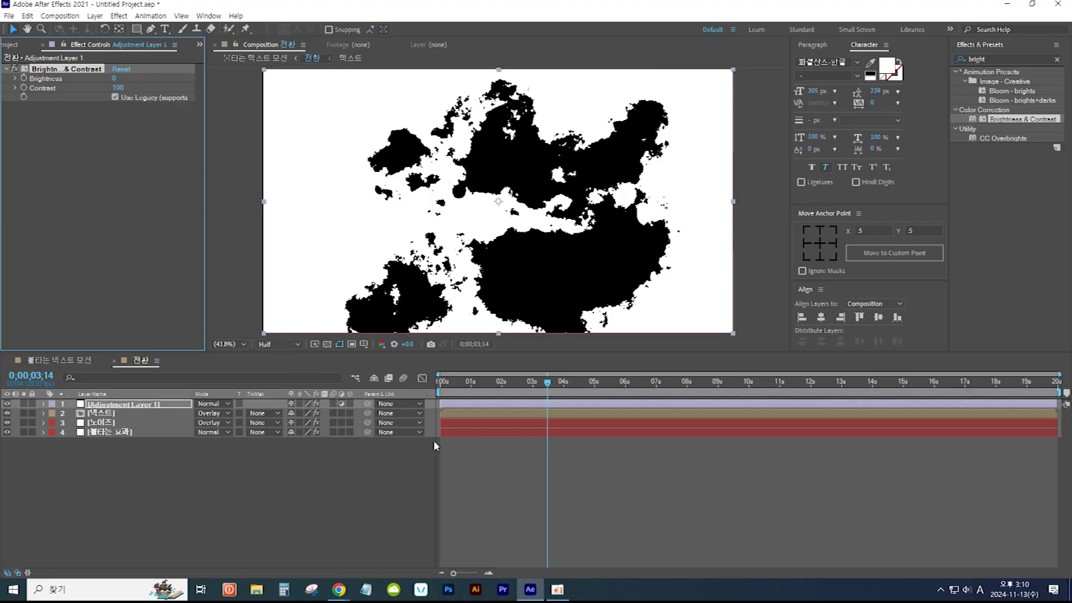
pyautogui.moveTo(549, 388)
pyautogui.mouseDown()
pyautogui.moveTo(505, 410)
pyautogui.moveTo(592, 407)
pyautogui.moveTo(566, 385)
pyautogui.mouseUp()
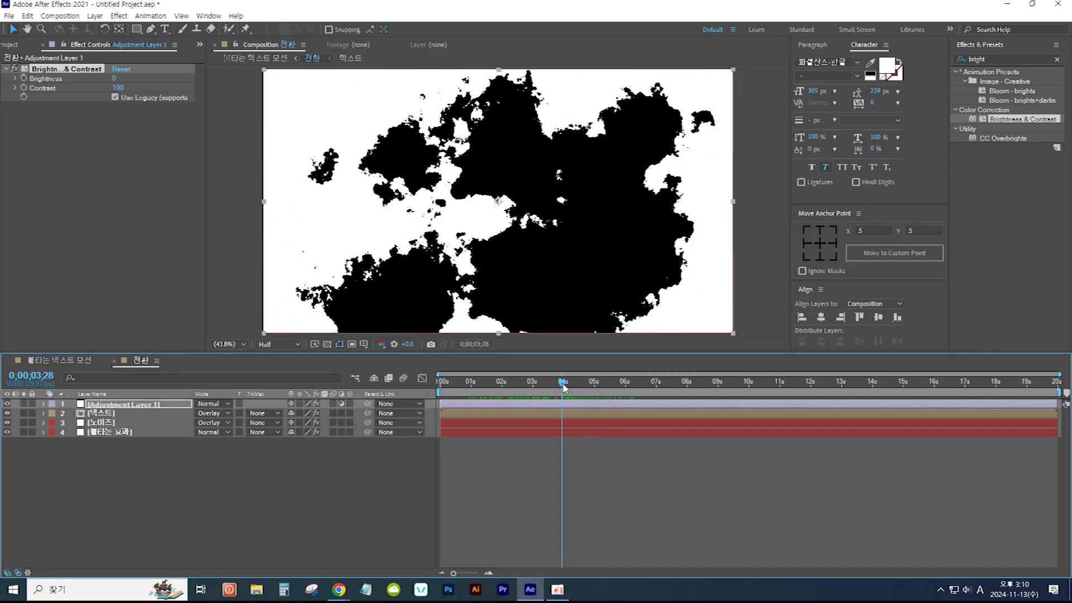
# Step: Scale the 불타는 효과 burn layer to 175%
pyautogui.click(169, 431)
pyautogui.press('s')
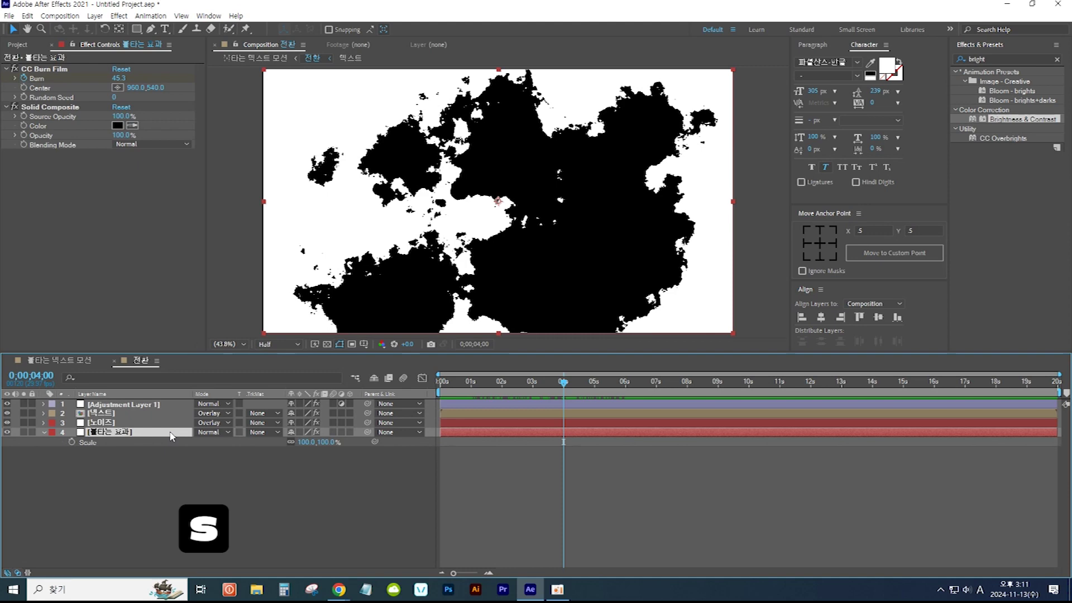
pyautogui.click(307, 442)
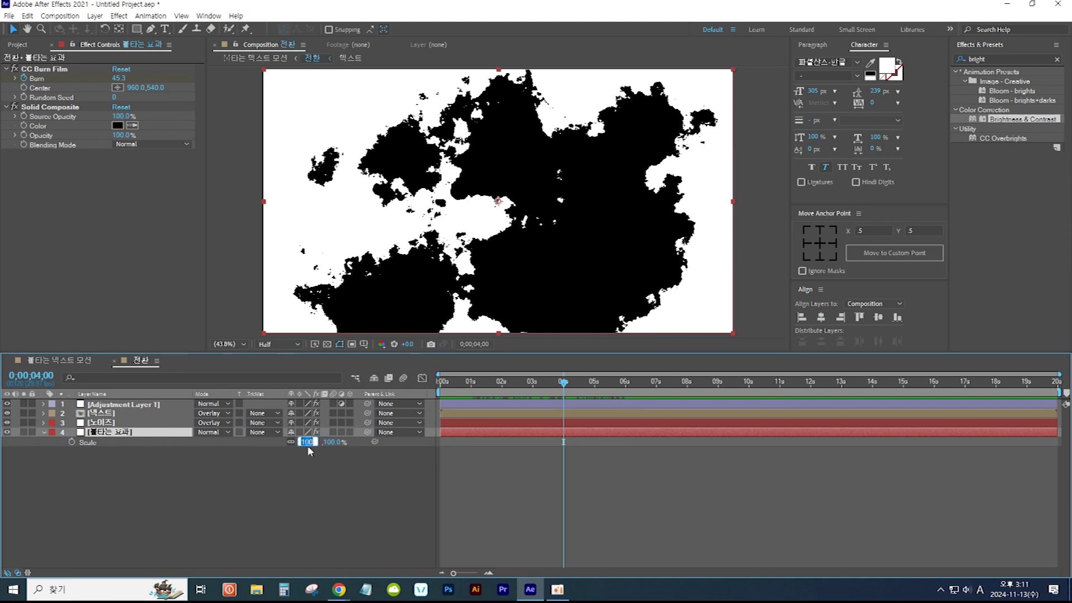
pyautogui.write('175')
pyautogui.click(320, 477)
# Step: Move the burn layer to Position 375, 500
pyautogui.press('p')
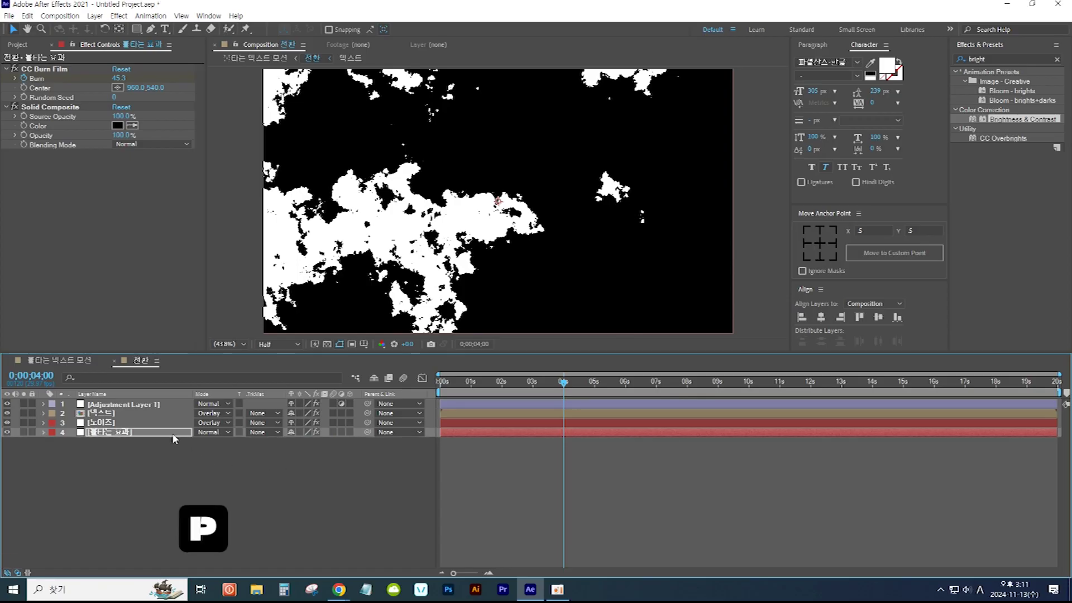
pyautogui.press('p')
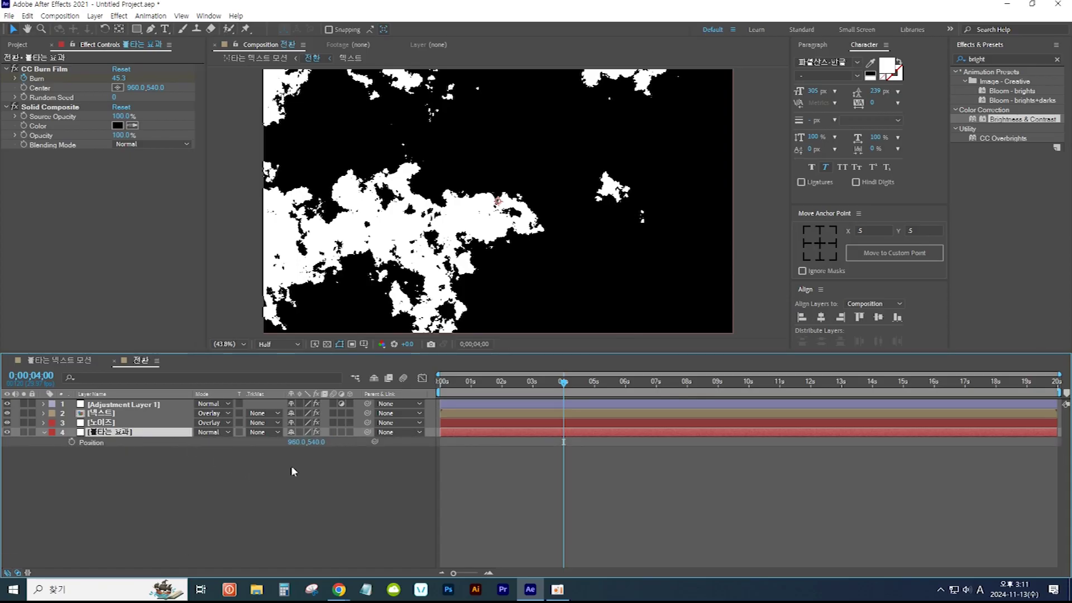
pyautogui.click(295, 442)
pyautogui.write('375')
pyautogui.press('Return')
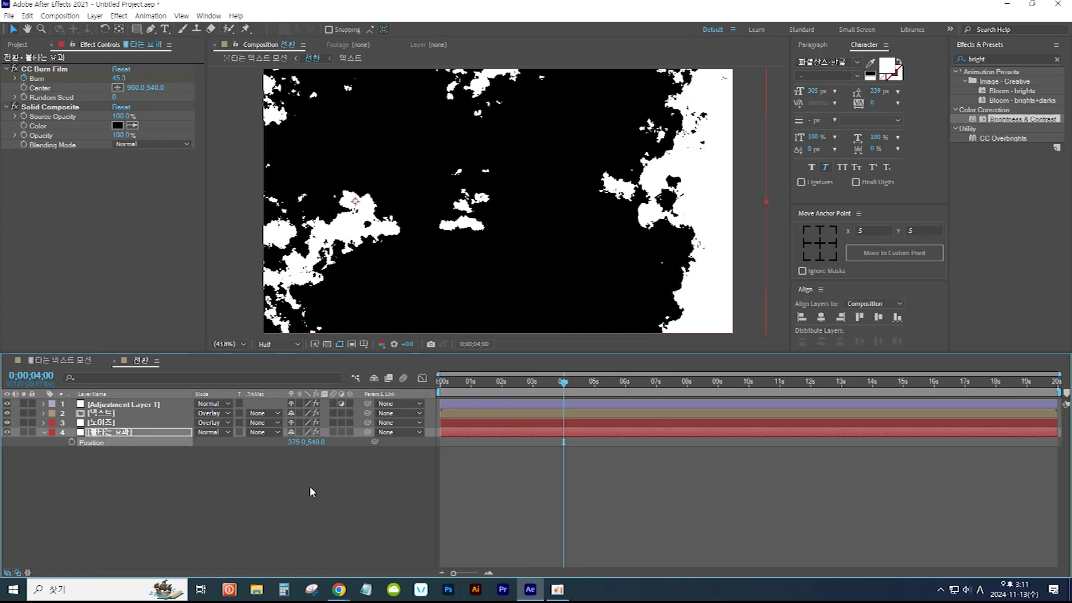
pyautogui.click(317, 442)
pyautogui.write('5')
pyautogui.press('Return')
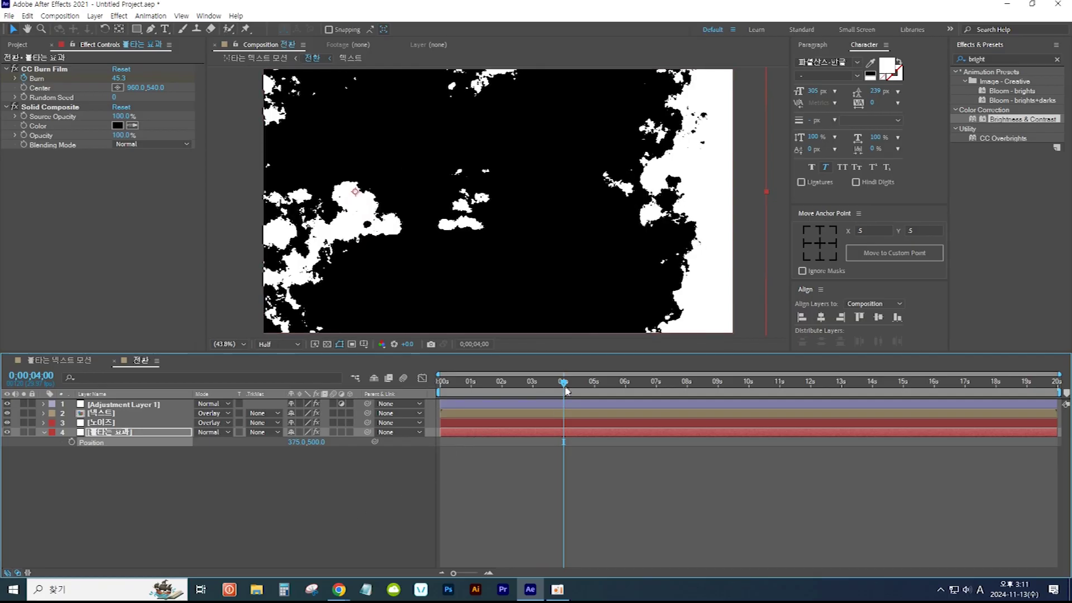
# Step: Scrub back to 0;00;03;29 and switch to the 불타는 텍스트 모션 composition
pyautogui.moveTo(566, 386)
pyautogui.mouseDown()
pyautogui.moveTo(507, 385)
pyautogui.moveTo(573, 398)
pyautogui.mouseUp()
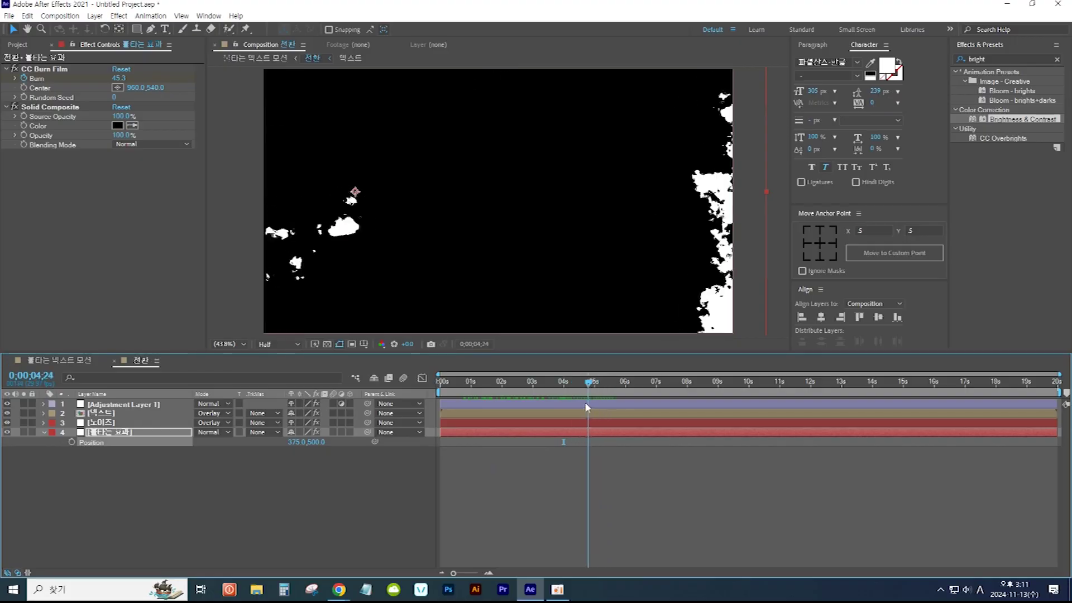
pyautogui.moveTo(573, 398); pyautogui.dragTo(563, 397)
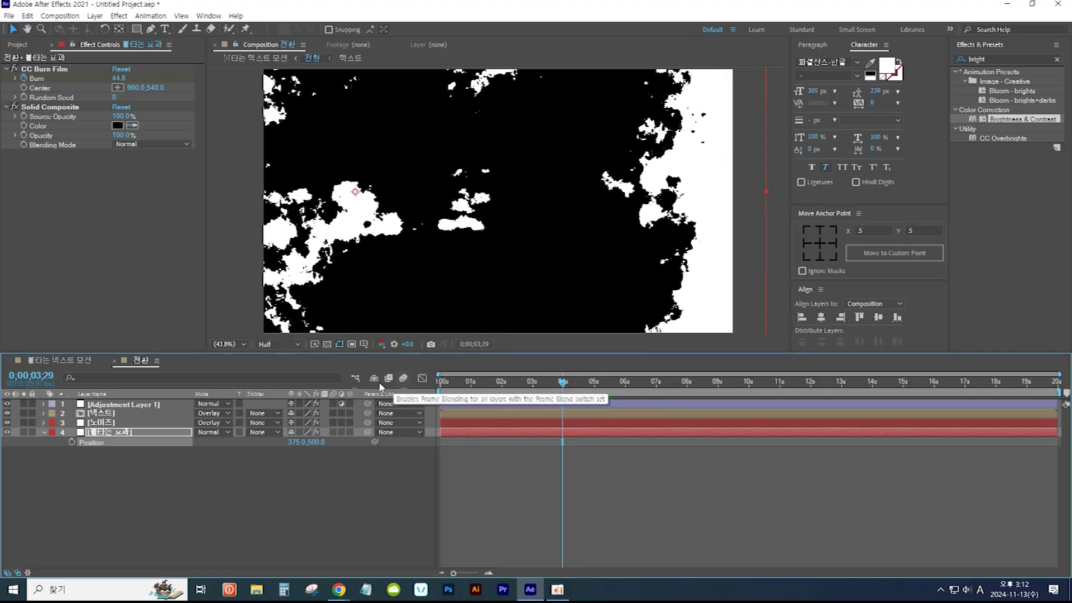
pyautogui.click(75, 361)
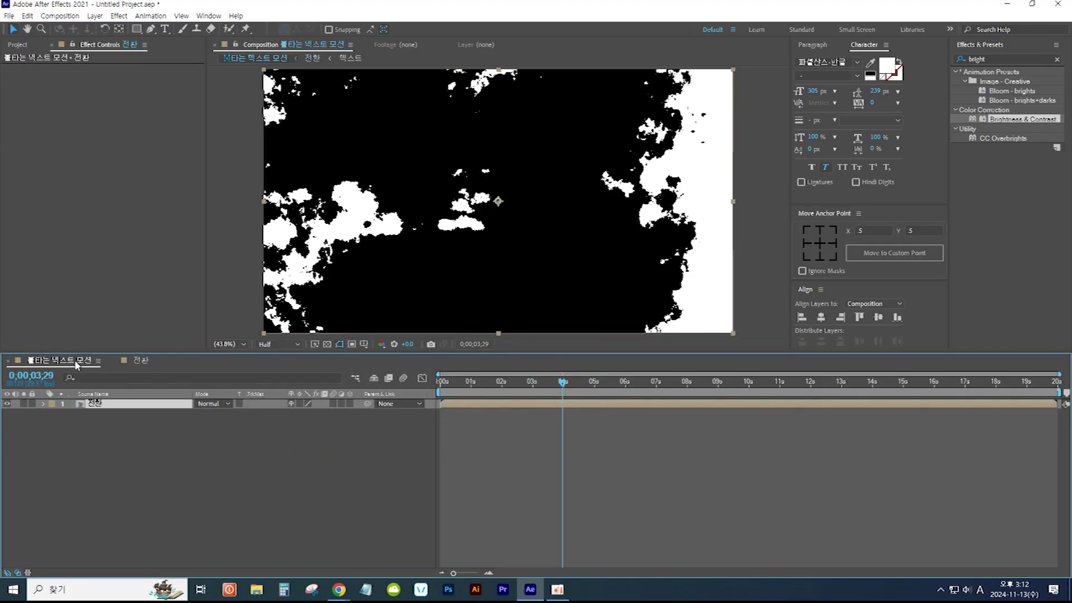
# Step: Add the 텍스트 composition as a layer and create a new solid layer
pyautogui.click(17, 45)
pyautogui.moveTo(75, 176); pyautogui.dragTo(152, 422)
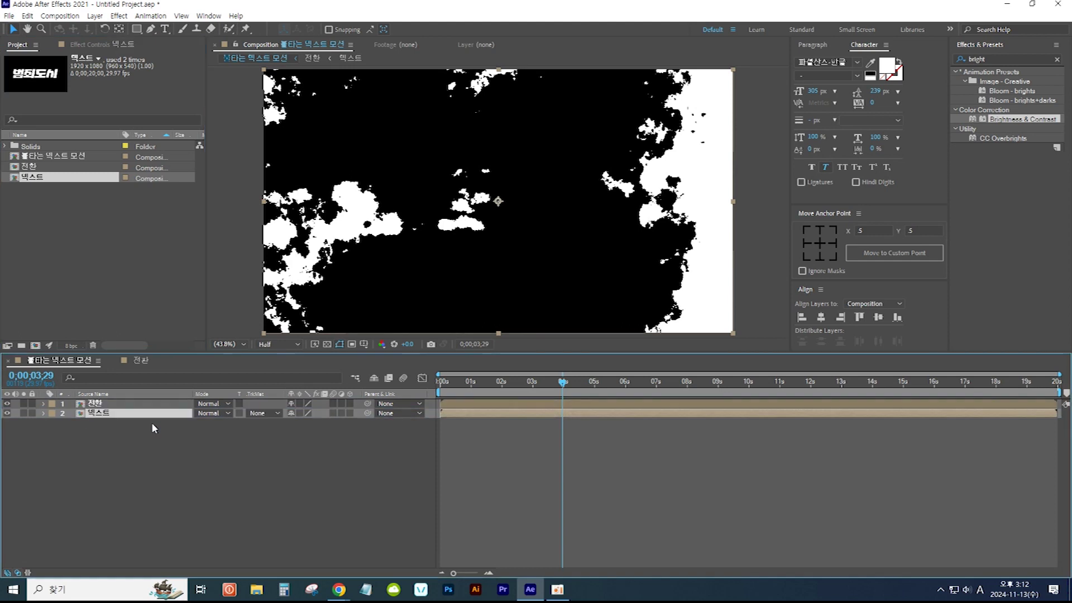
pyautogui.click(94, 16)
pyautogui.moveTo(150, 31)
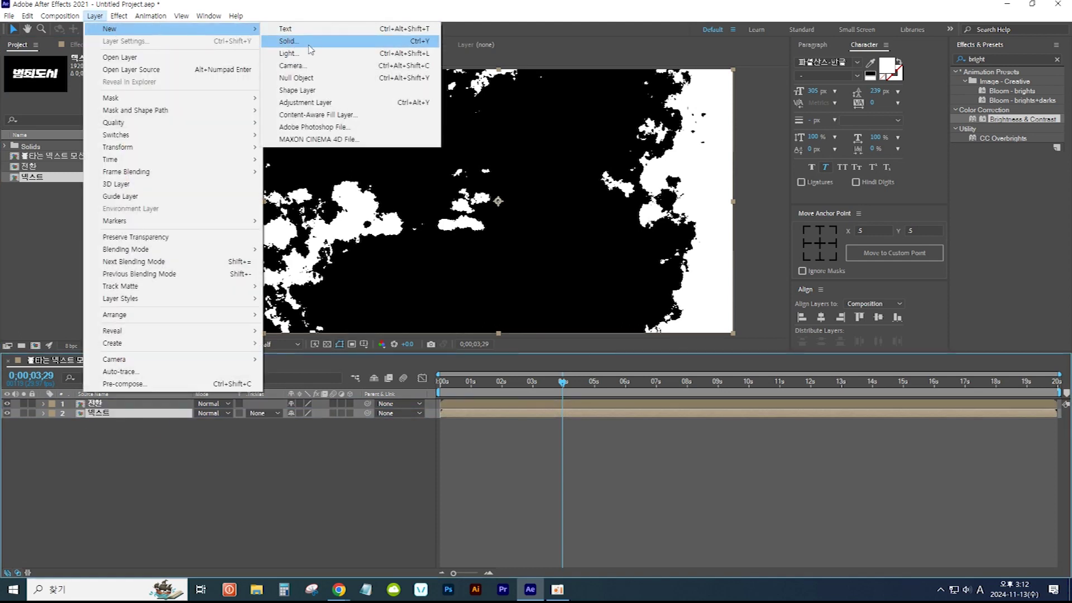
pyautogui.click(307, 43)
# Step: Name the solid 배경, make it near-black, and place it below the 텍스트 layer
pyautogui.write('경')
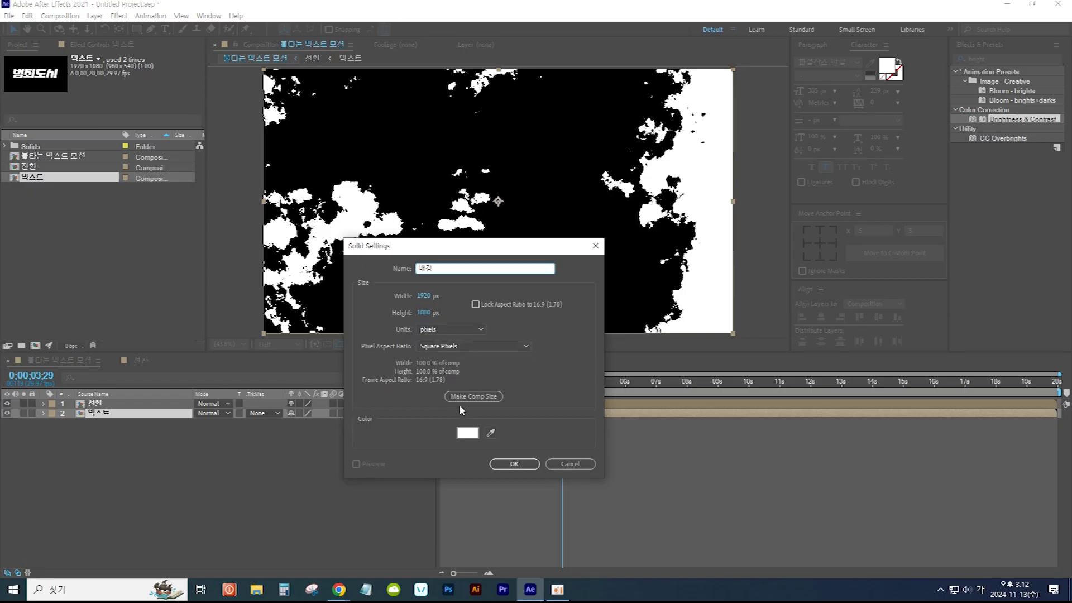
pyautogui.click(469, 433)
pyautogui.moveTo(419, 376); pyautogui.dragTo(370, 387)
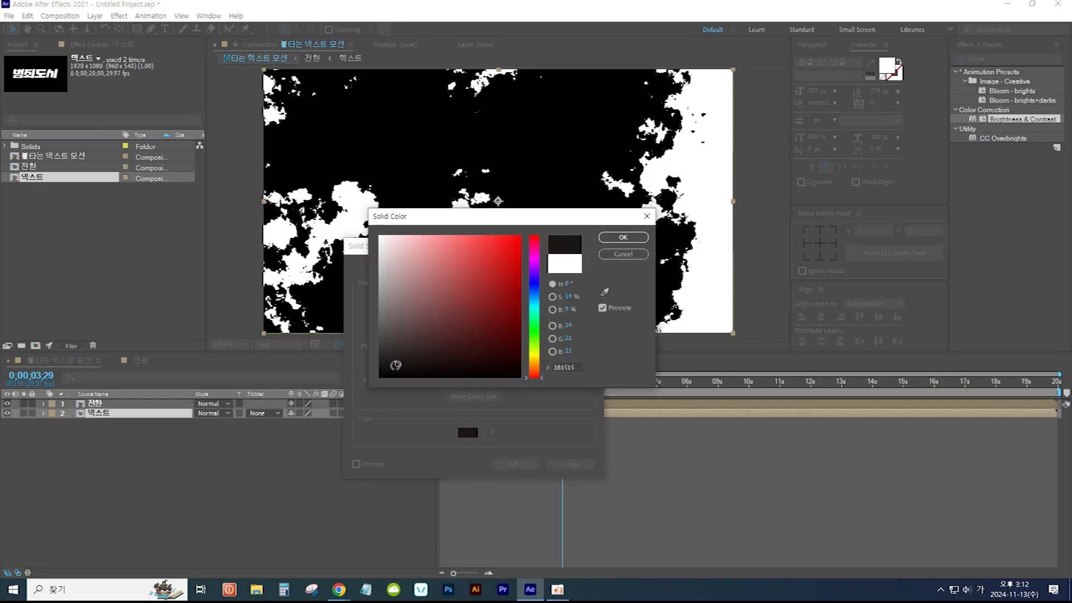
pyautogui.click(624, 238)
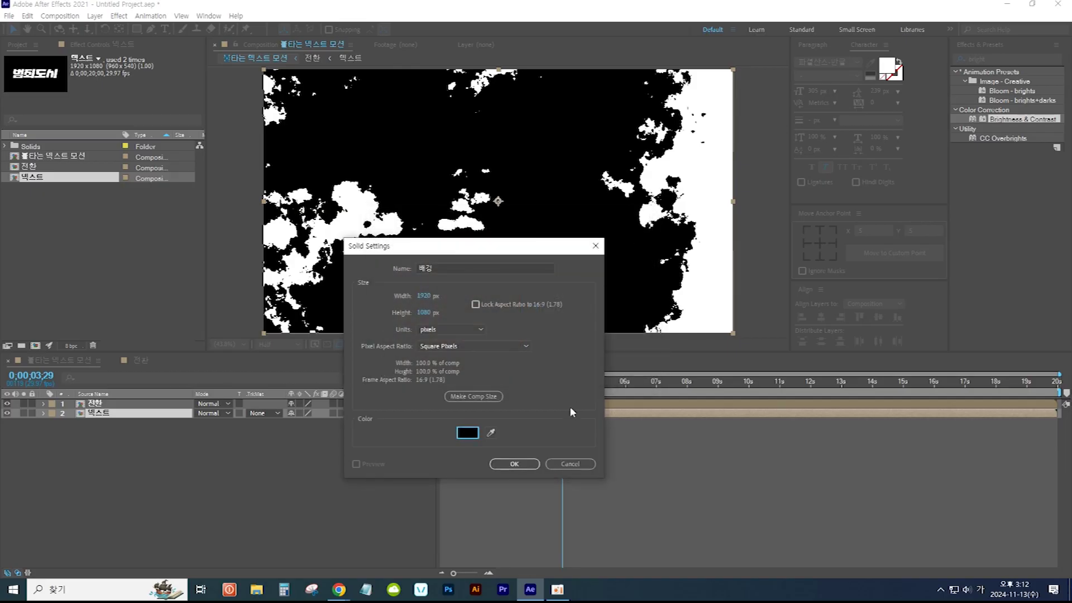
pyautogui.click(519, 464)
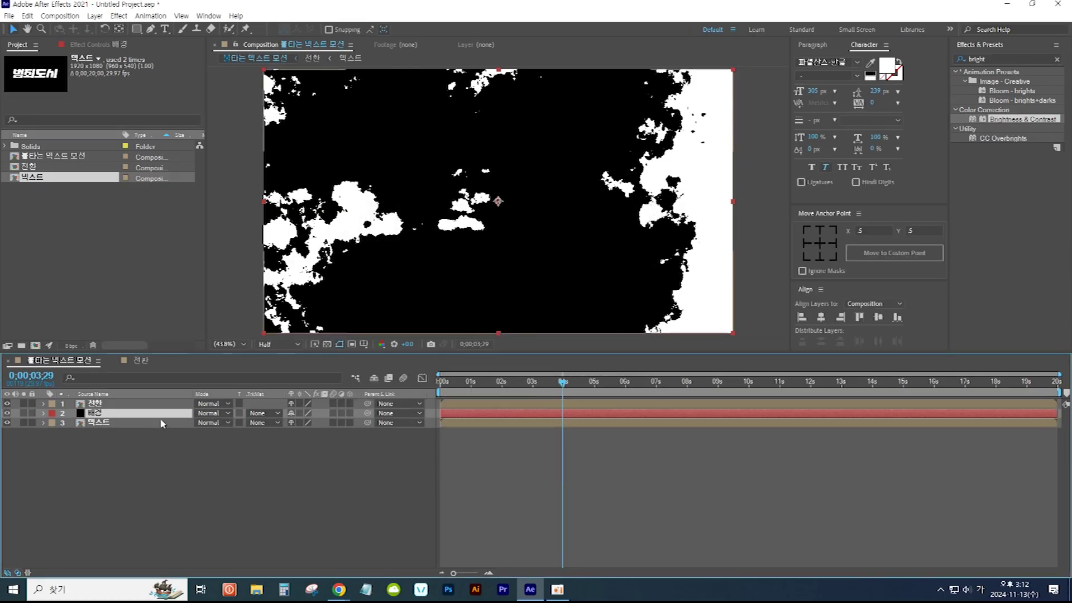
pyautogui.moveTo(161, 416); pyautogui.dragTo(163, 431)
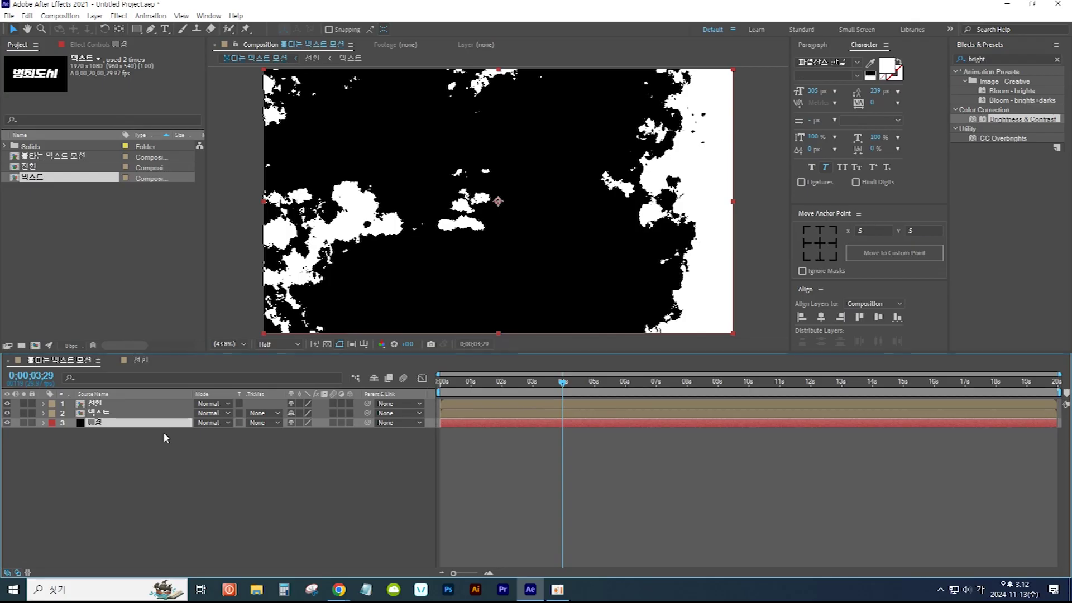
pyautogui.click(108, 405)
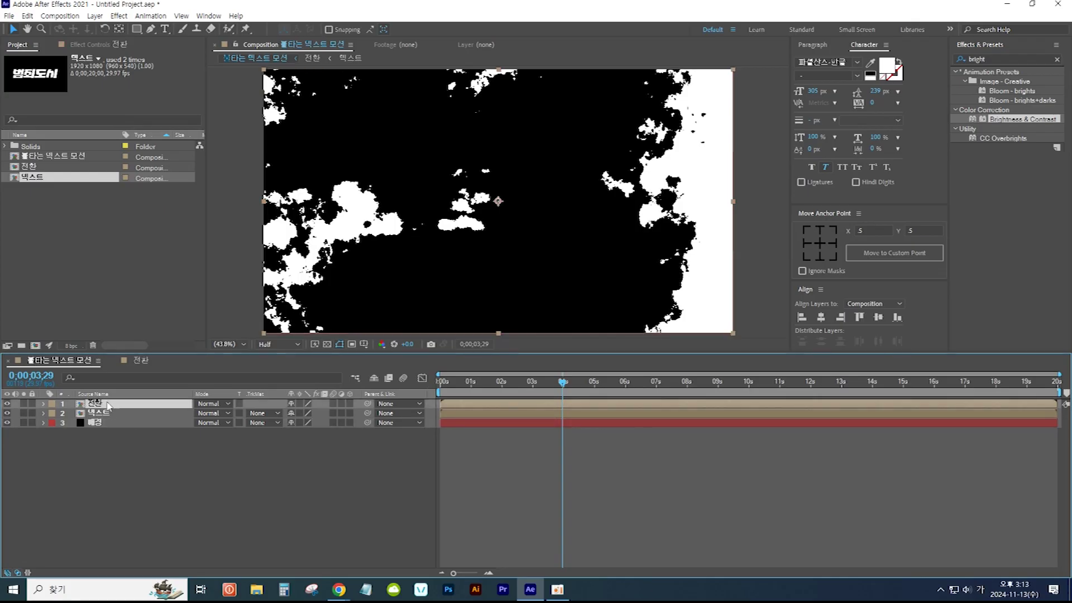
# Step: Set the 전환 layer's blend mode to Linear Burn and preview the full 범죄도시 title
pyautogui.click(228, 404)
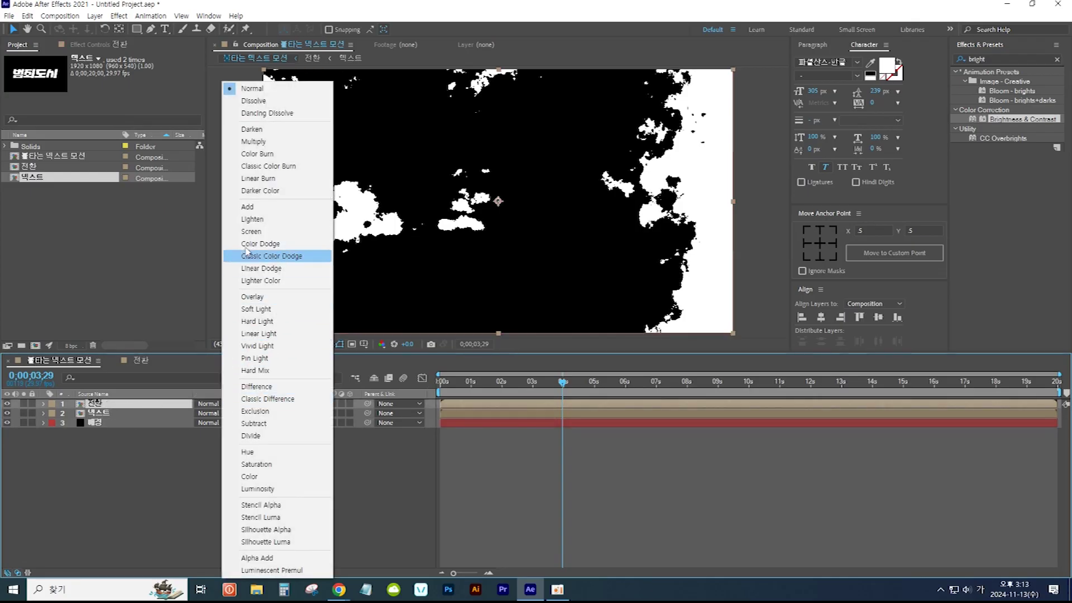
pyautogui.click(261, 179)
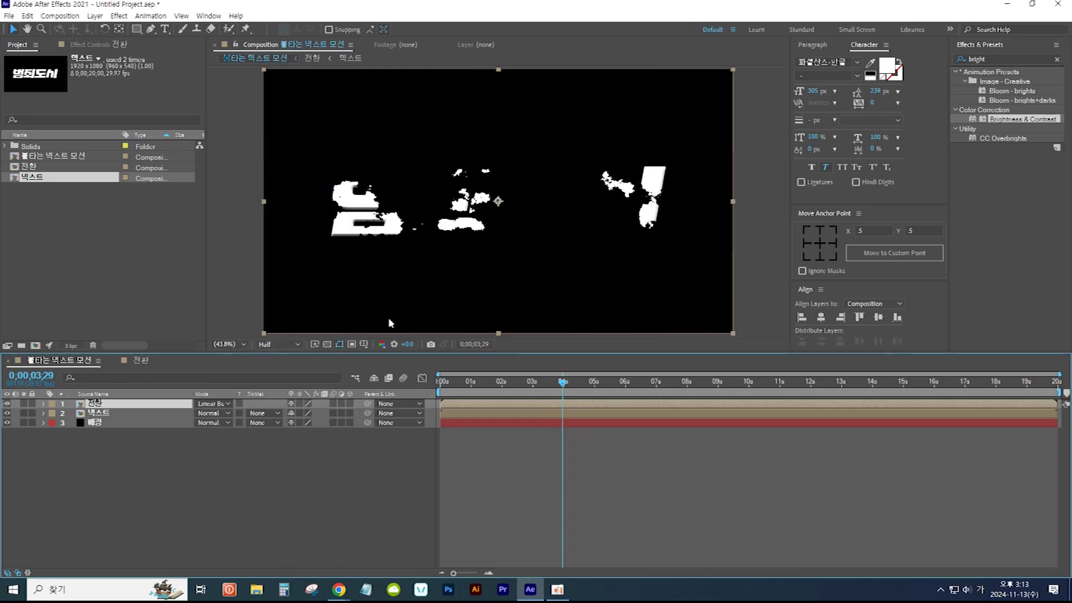
pyautogui.moveTo(564, 385)
pyautogui.mouseDown()
pyautogui.moveTo(481, 385)
pyautogui.moveTo(635, 397)
pyautogui.moveTo(549, 384)
pyautogui.mouseUp()
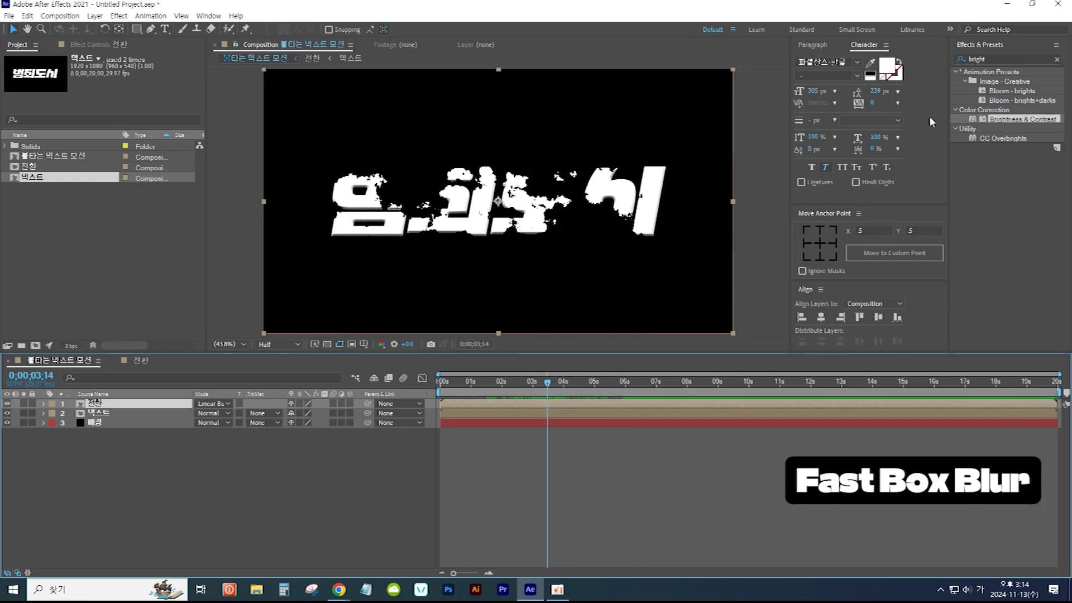
pyautogui.click(996, 62)
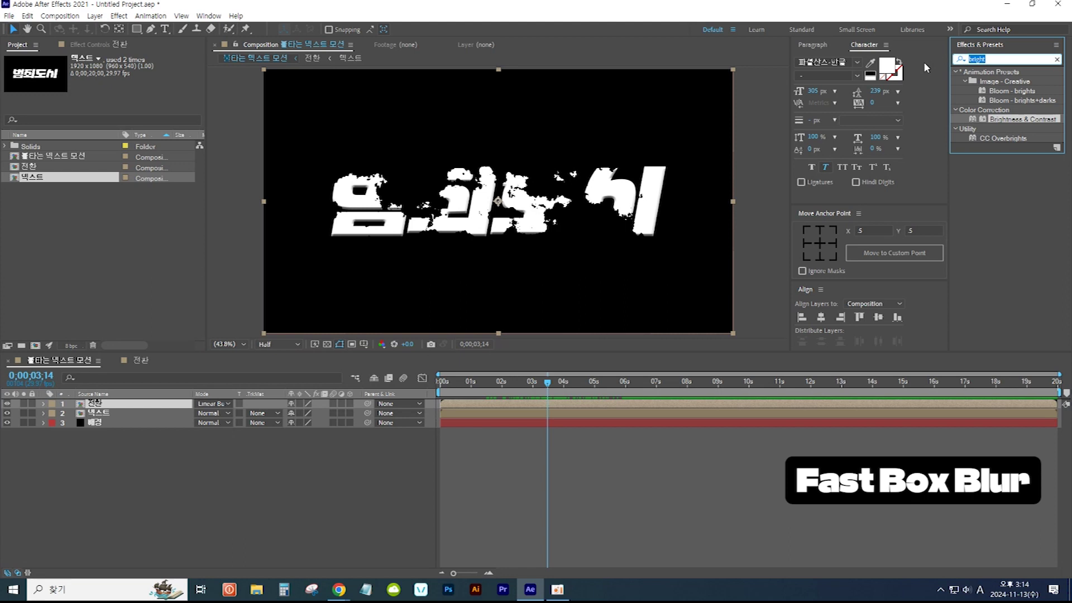
# Step: Apply Fast Box Blur to the 전환 layer with Blur Radius 30 and Repeat Edge Pixels on
pyautogui.write('fast')
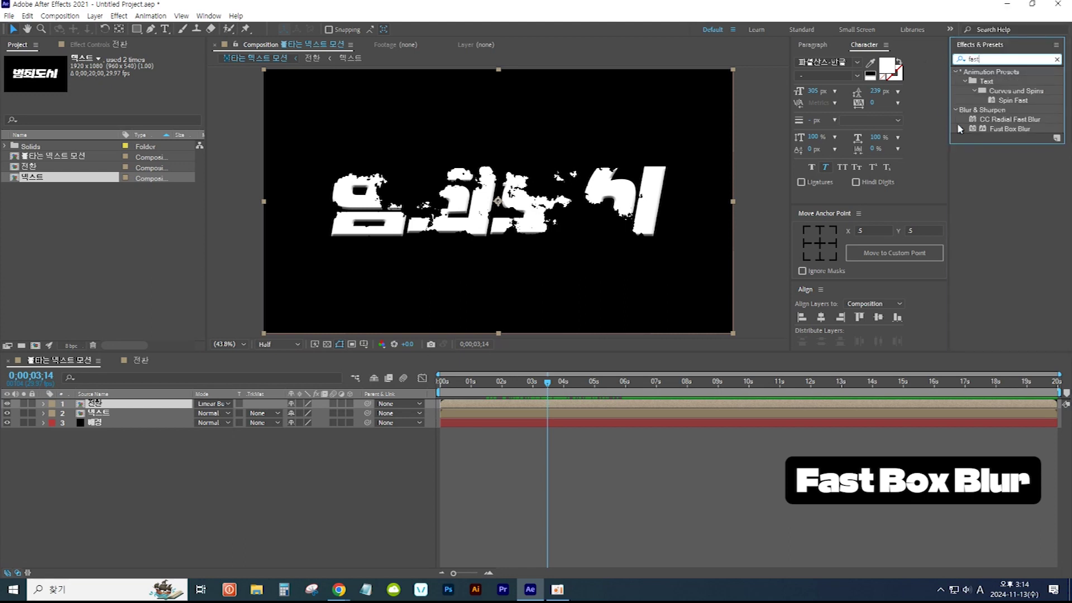
pyautogui.click(1020, 130)
pyautogui.moveTo(1020, 130); pyautogui.dragTo(173, 403)
pyautogui.click(117, 79)
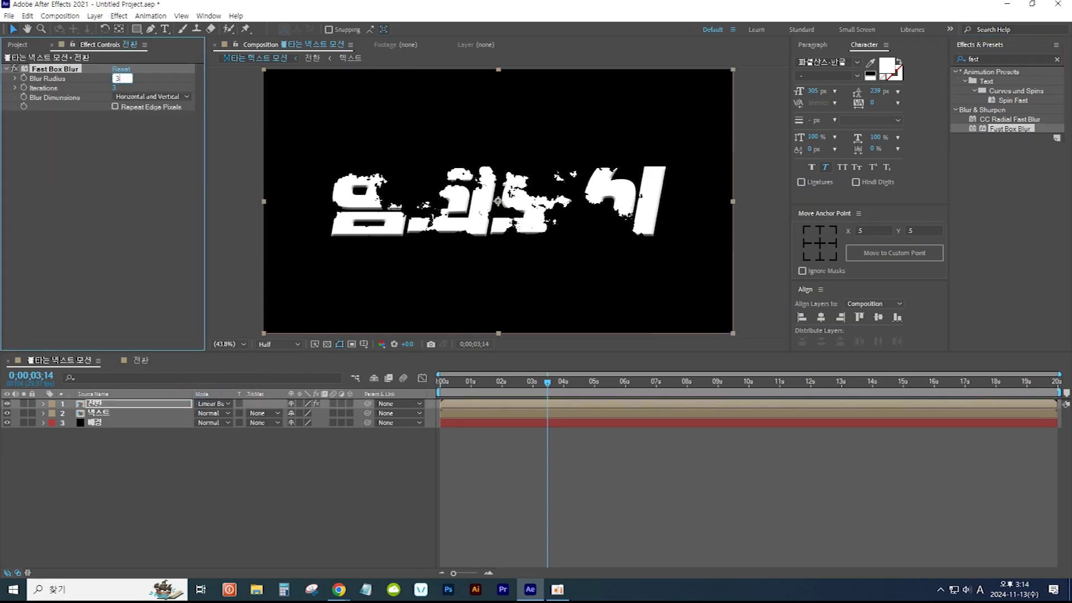
pyautogui.press('Return')
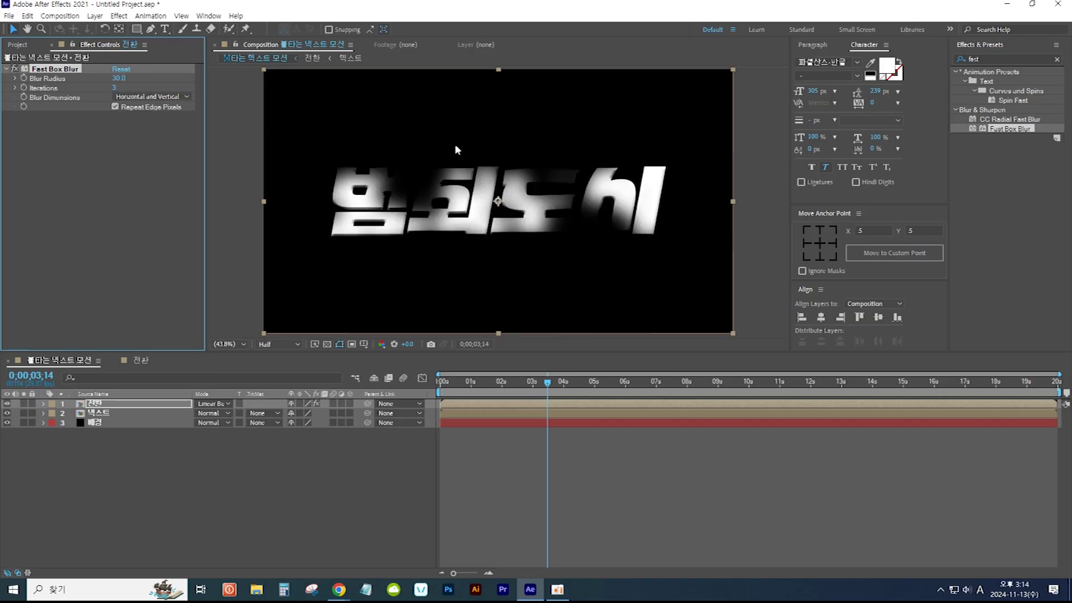
pyautogui.click(994, 57)
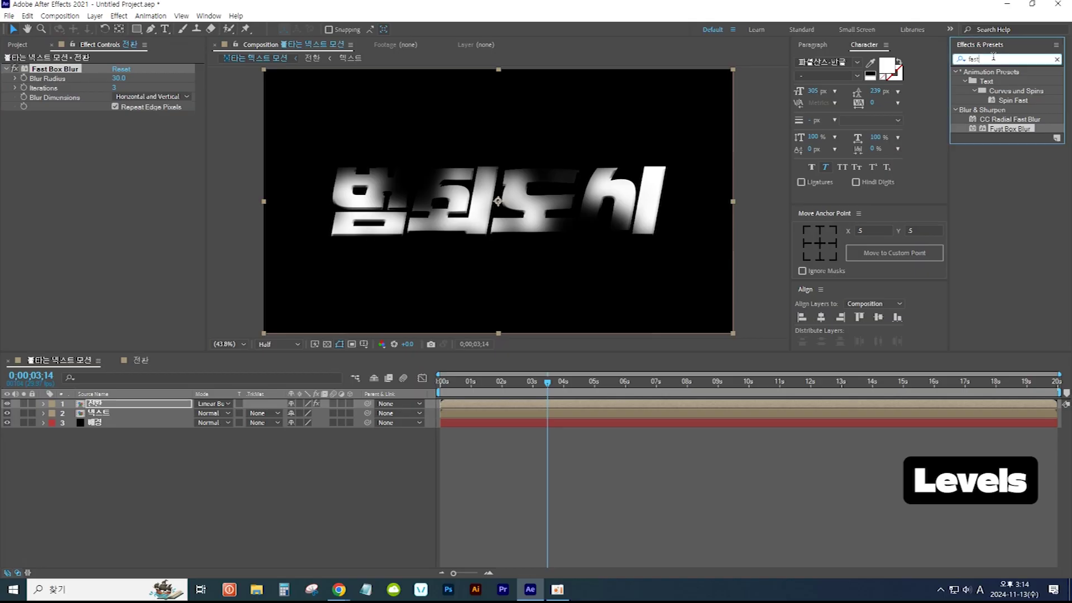
# Step: Apply Levels to the 전환 layer with Gamma 0.65 and preview the burn
pyautogui.press('BackSpace')
pyautogui.press('BackSpace')
pyautogui.press('BackSpace')
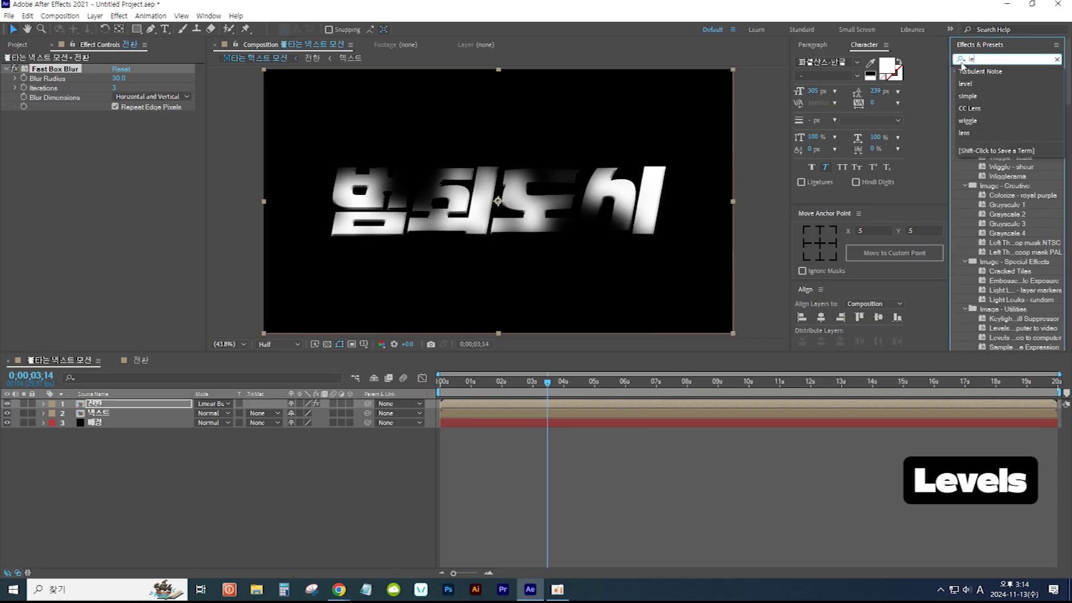
pyautogui.write('levels')
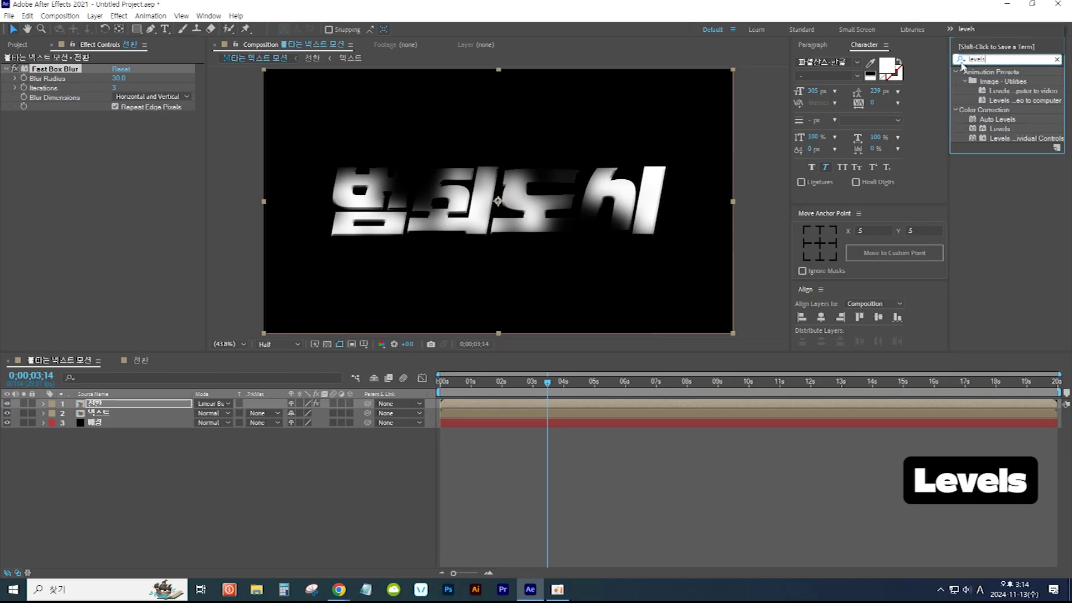
pyautogui.click(1008, 132)
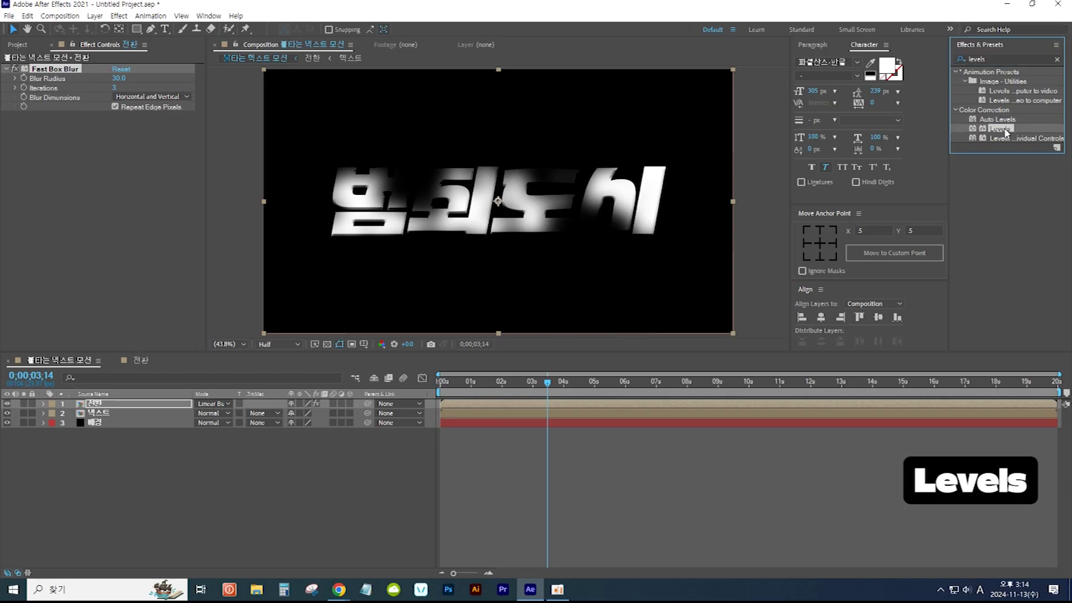
pyautogui.moveTo(1008, 131); pyautogui.dragTo(178, 406)
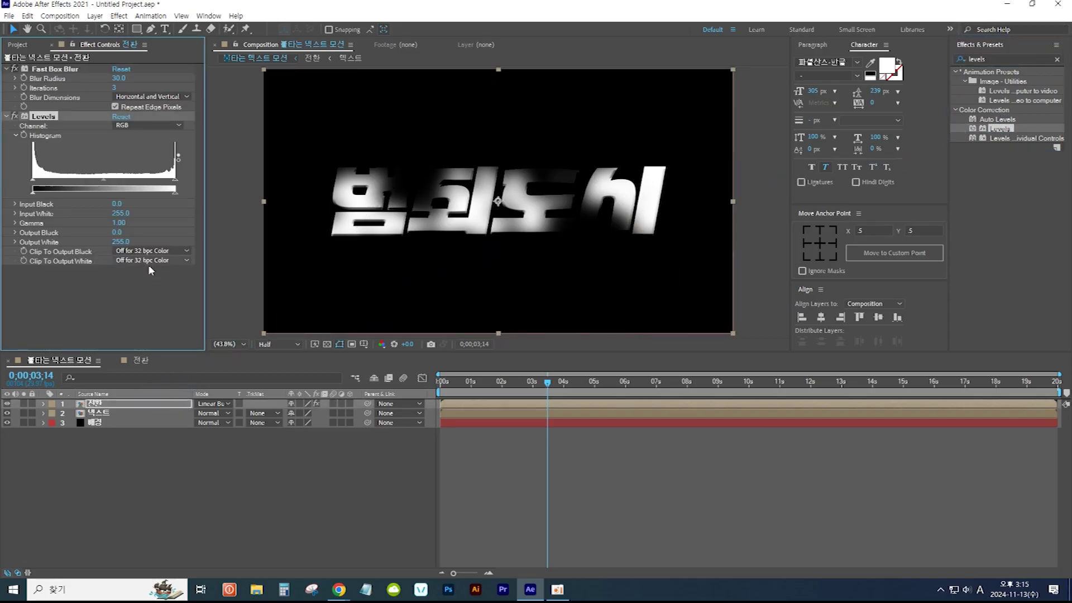
pyautogui.click(120, 223)
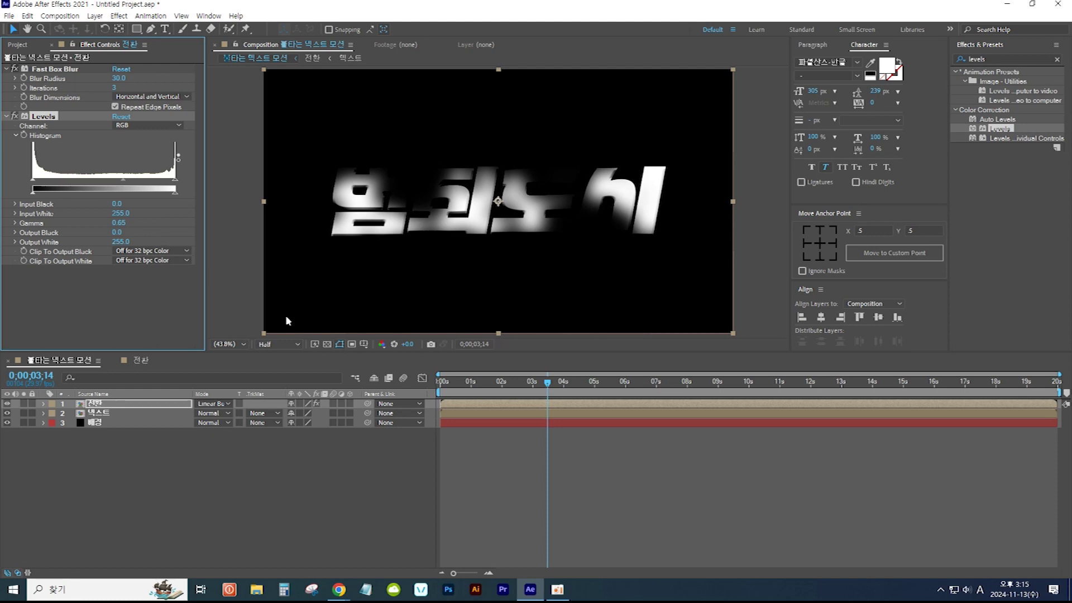
pyautogui.moveTo(549, 385)
pyautogui.mouseDown()
pyautogui.moveTo(603, 385)
pyautogui.moveTo(548, 382)
pyautogui.mouseUp()
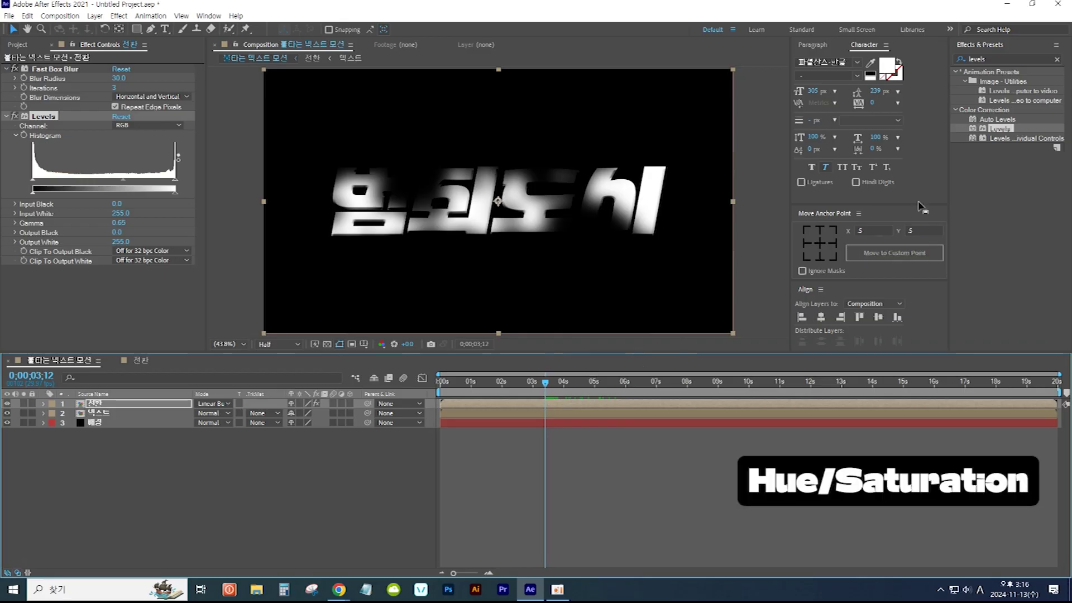
# Step: Apply Hue/Saturation to the 전환 layer and turn on Colorize
pyautogui.click(998, 60)
pyautogui.moveTo(999, 59); pyautogui.dragTo(930, 57)
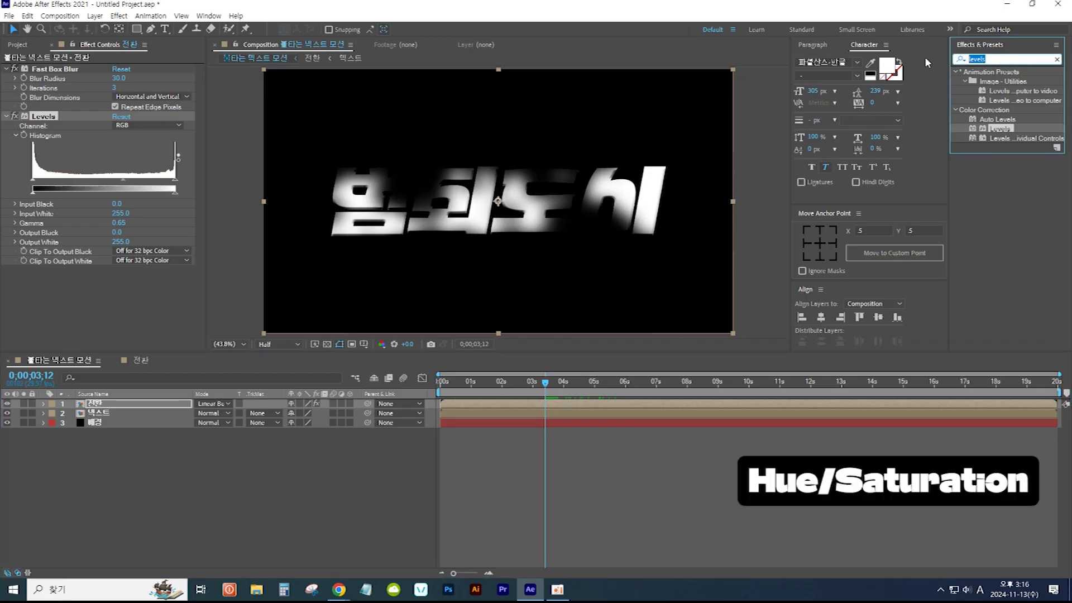
pyautogui.write('hue')
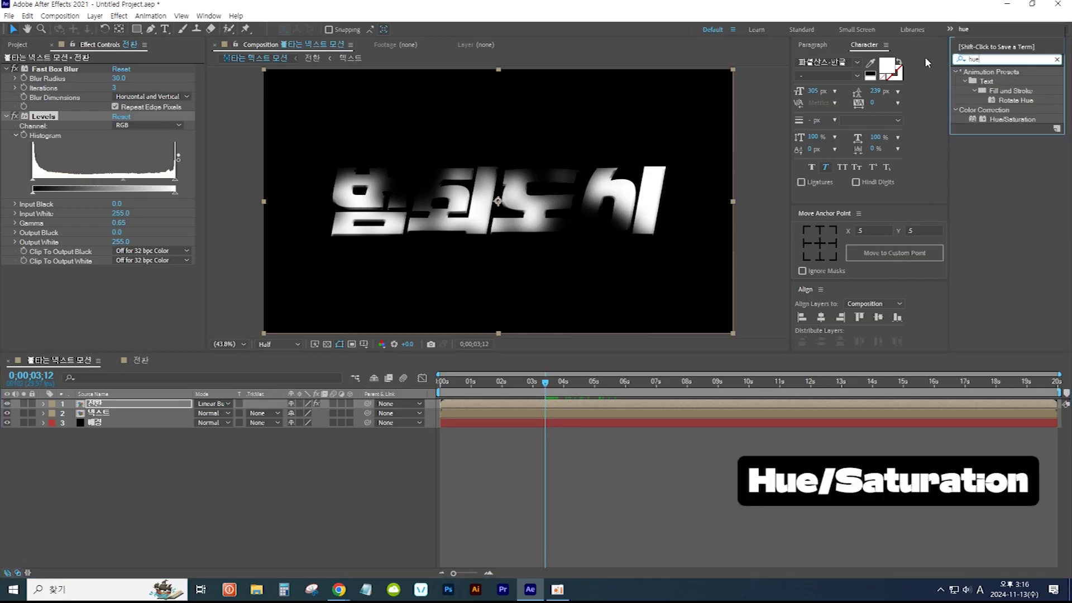
pyautogui.click(1019, 120)
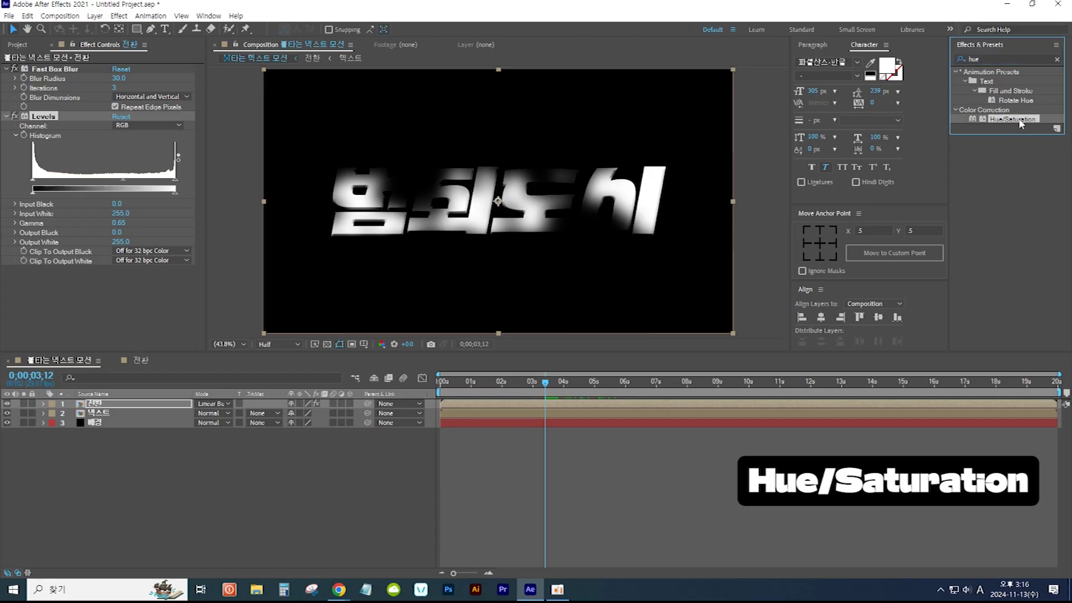
pyautogui.moveTo(1020, 120); pyautogui.dragTo(183, 408)
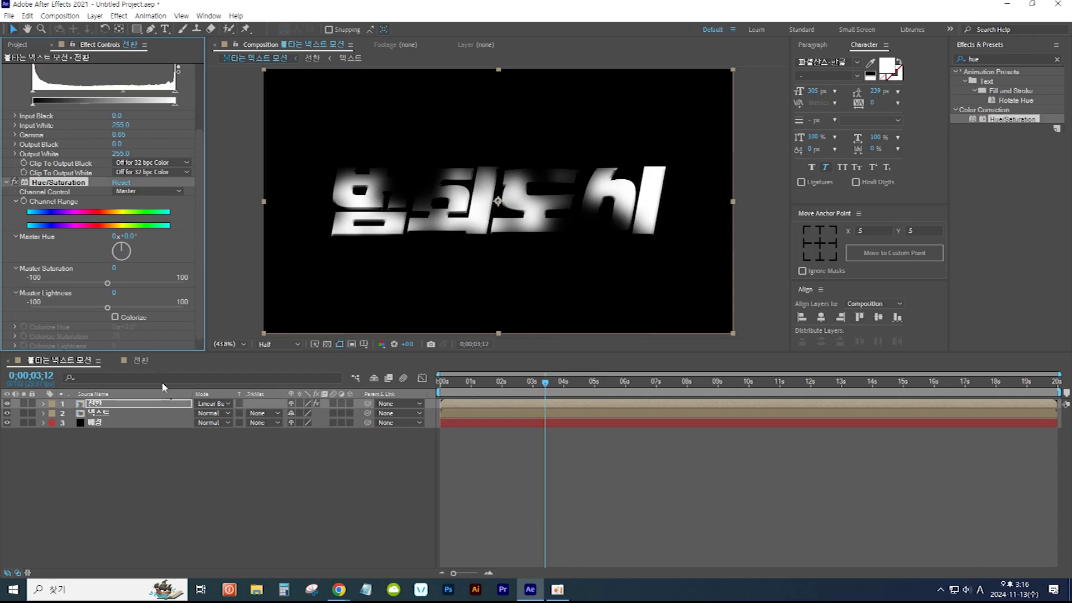
pyautogui.click(116, 317)
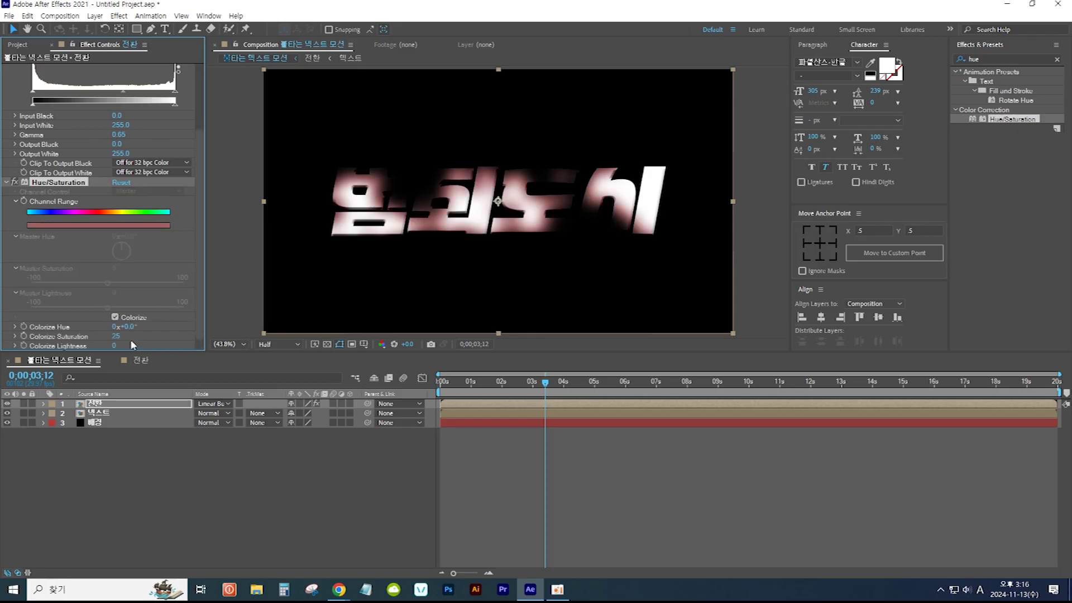
# Step: Set Colorize Hue to 30°, Colorize Saturation to 15 and Colorize Lightness to 15
pyautogui.click(126, 327)
pyautogui.write('30')
pyautogui.press('Return')
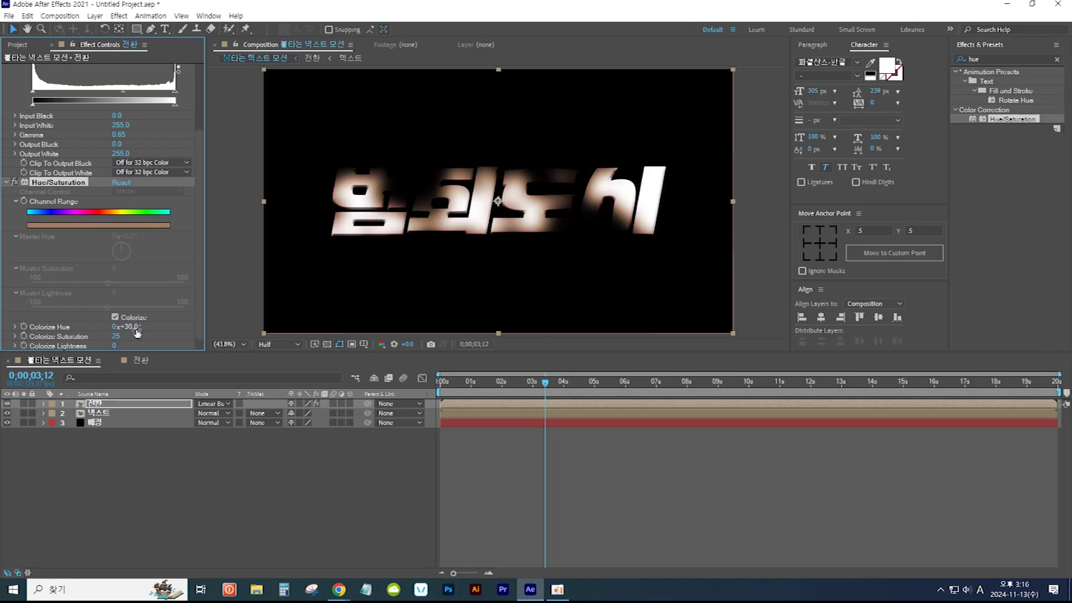
pyautogui.click(115, 336)
pyautogui.click(114, 346)
pyautogui.write('15')
pyautogui.press('Return')
# Step: Preview the tinted title around 1 s and 3 s, then select the 텍스트 layer
pyautogui.moveTo(546, 386); pyautogui.dragTo(486, 392)
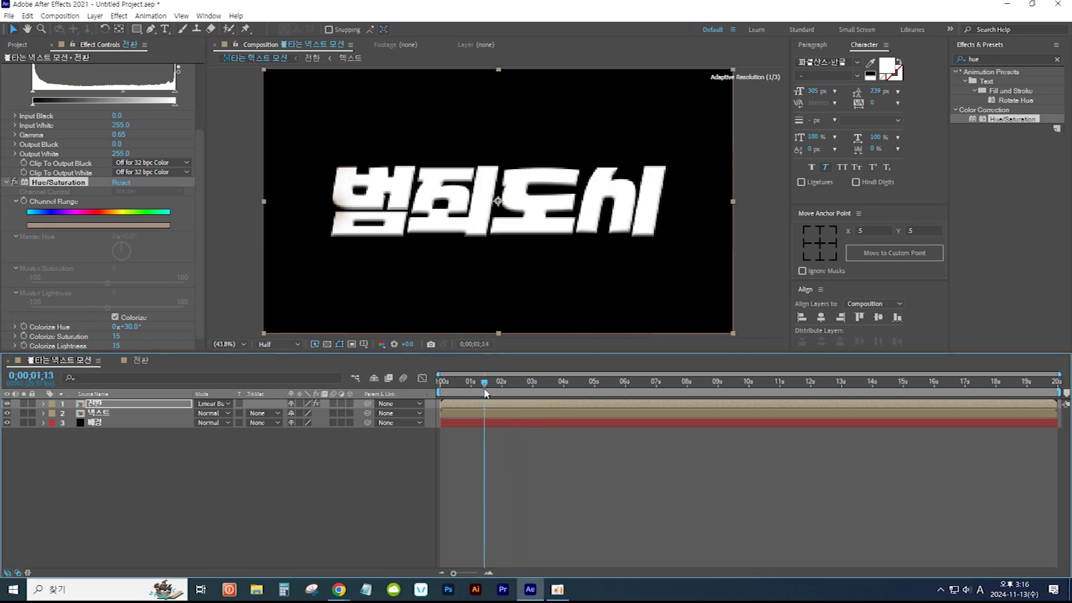
pyautogui.moveTo(486, 389)
pyautogui.mouseDown()
pyautogui.moveTo(608, 395)
pyautogui.moveTo(556, 389)
pyautogui.mouseUp()
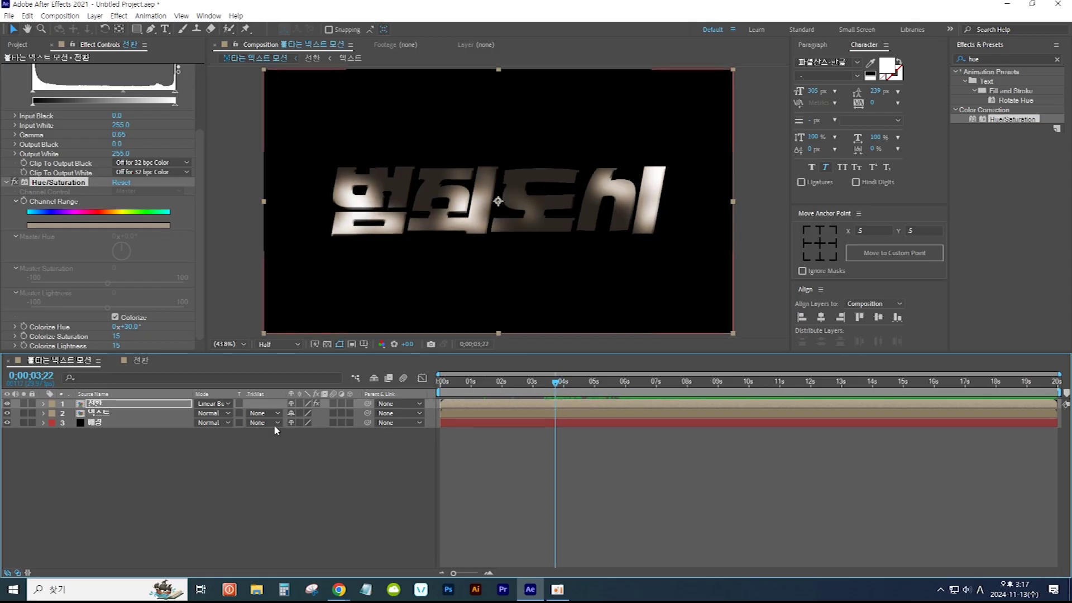
pyautogui.click(126, 412)
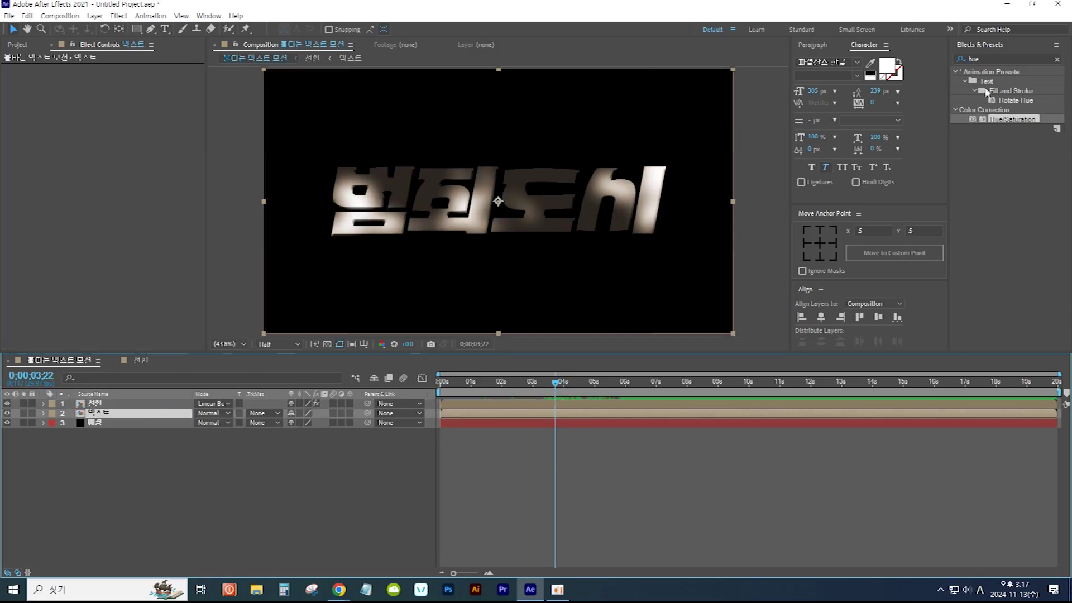
# Step: Apply the Set Matte effect to the 텍스트 layer
pyautogui.click(974, 58)
pyautogui.write('set')
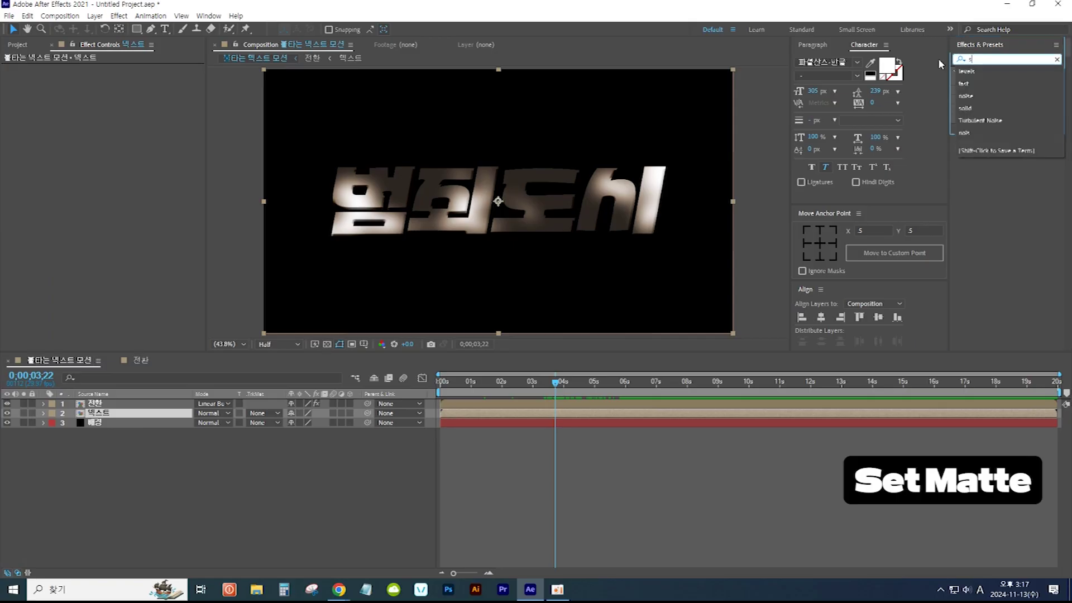
pyautogui.click(1020, 157)
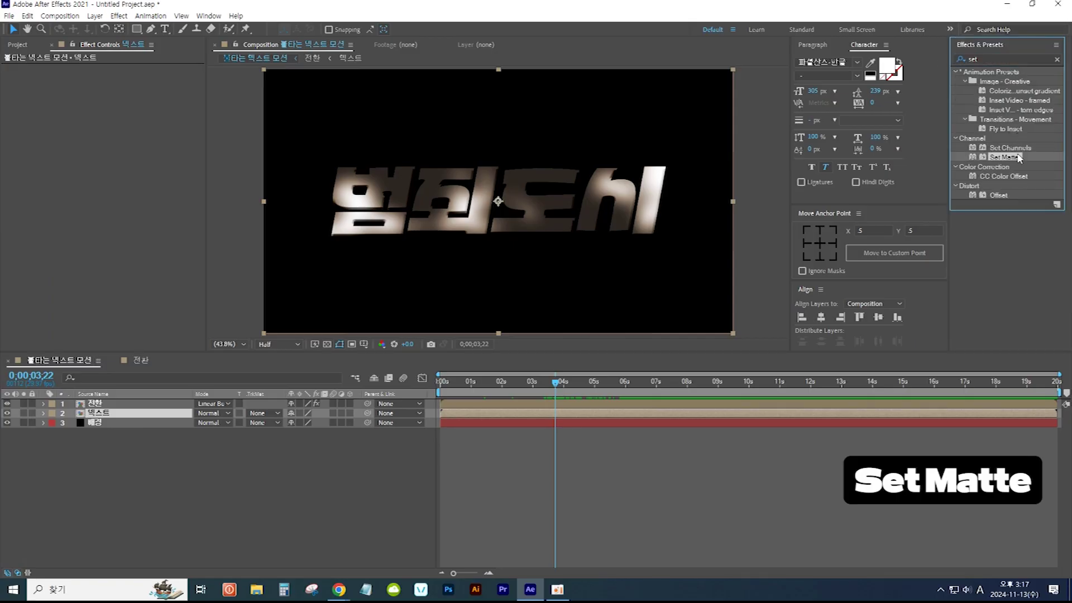
pyautogui.moveTo(1020, 157); pyautogui.dragTo(165, 415)
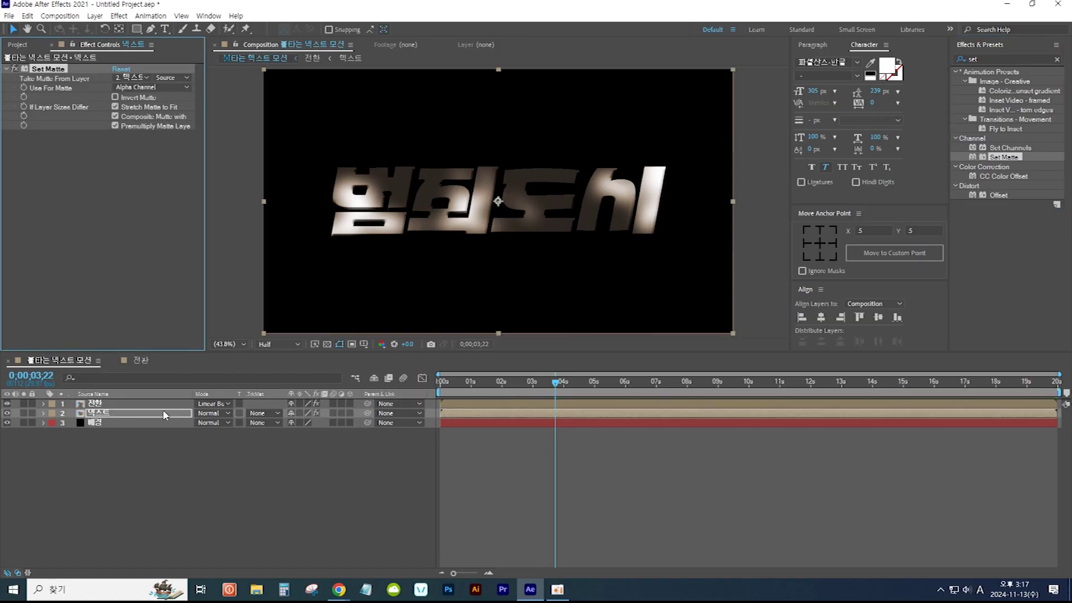
# Step: Take the matte from layer 1. 전환 using Luminance, and preview the burn
pyautogui.click(135, 79)
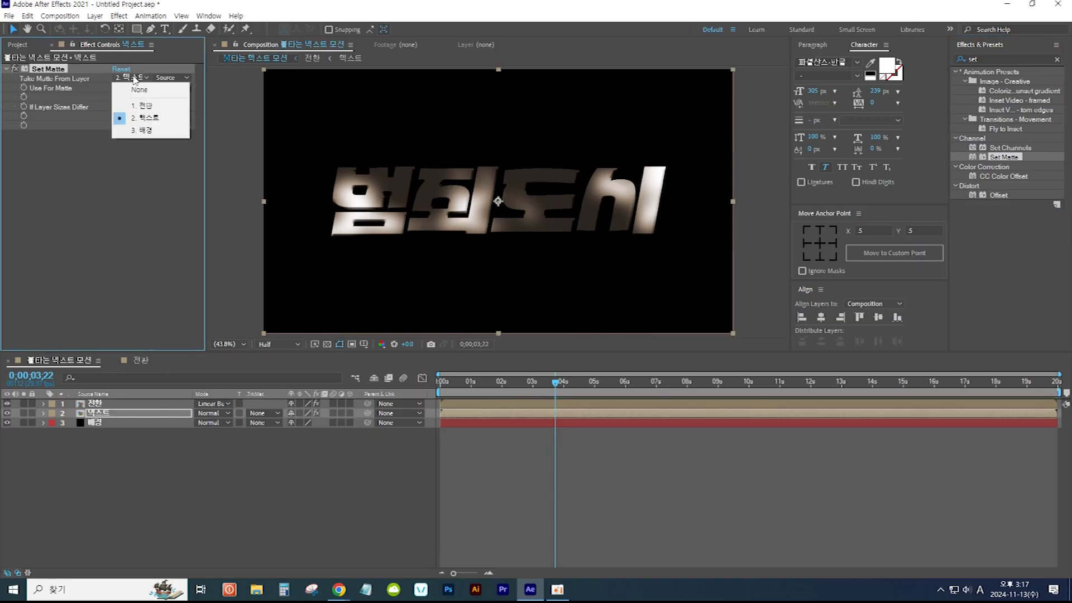
pyautogui.click(148, 105)
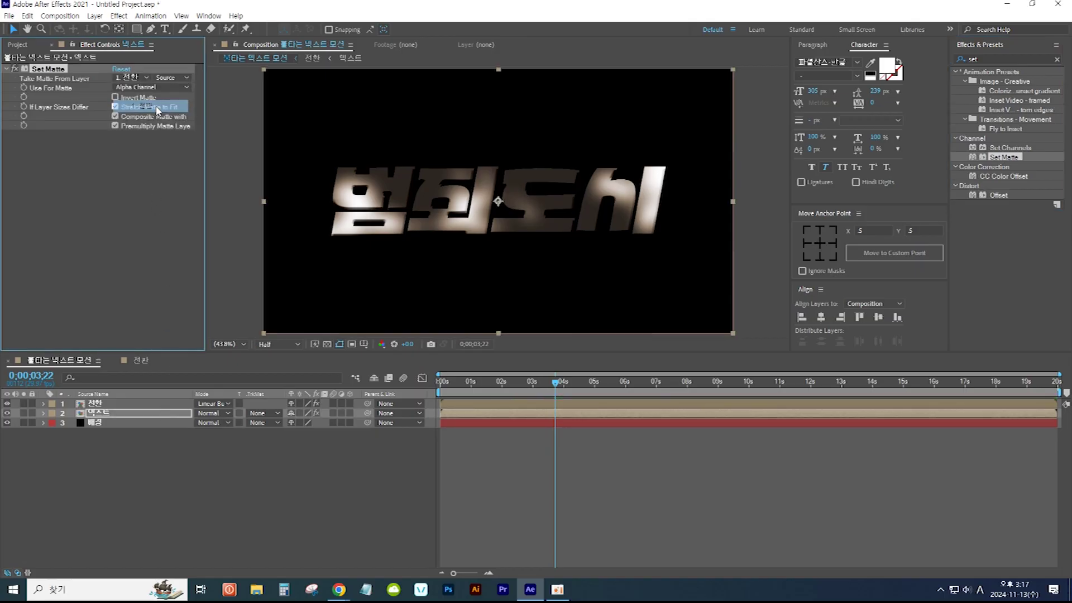
pyautogui.click(166, 88)
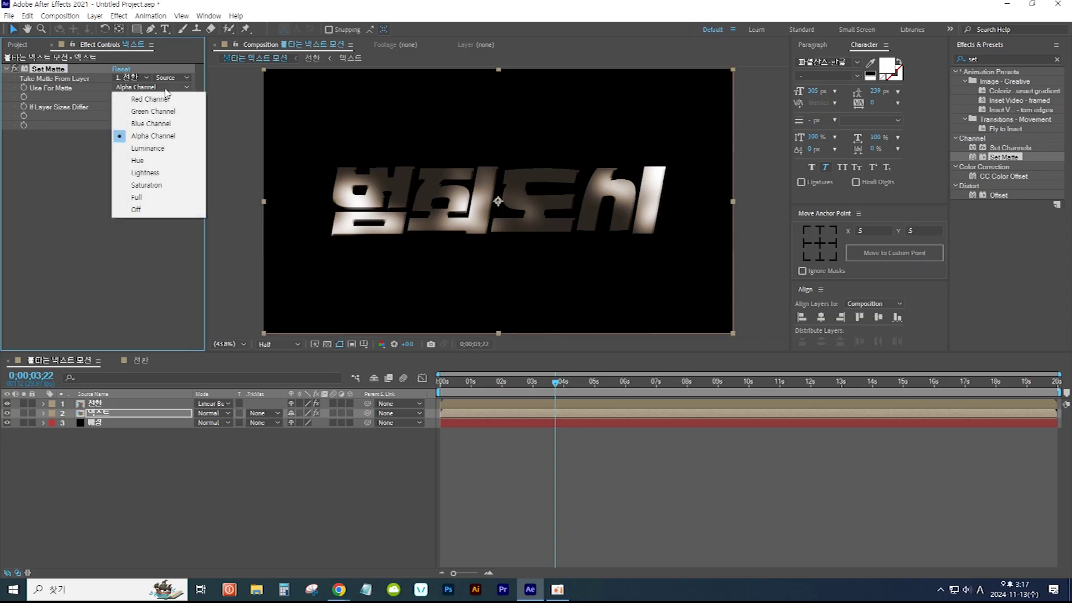
pyautogui.click(161, 151)
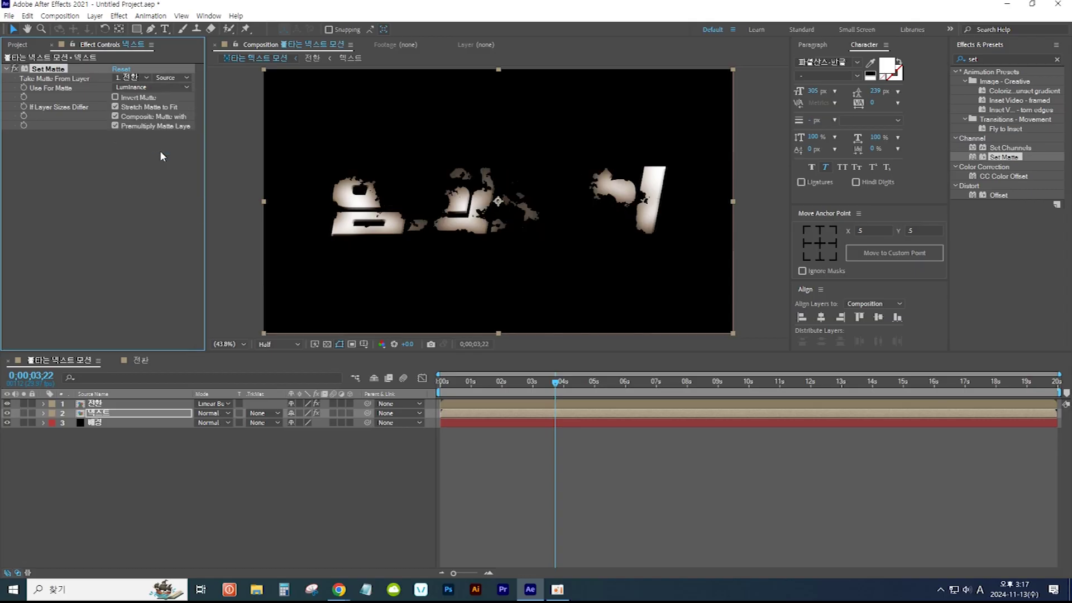
pyautogui.moveTo(556, 382)
pyautogui.mouseDown()
pyautogui.moveTo(623, 384)
pyautogui.moveTo(492, 389)
pyautogui.moveTo(544, 384)
pyautogui.mouseUp()
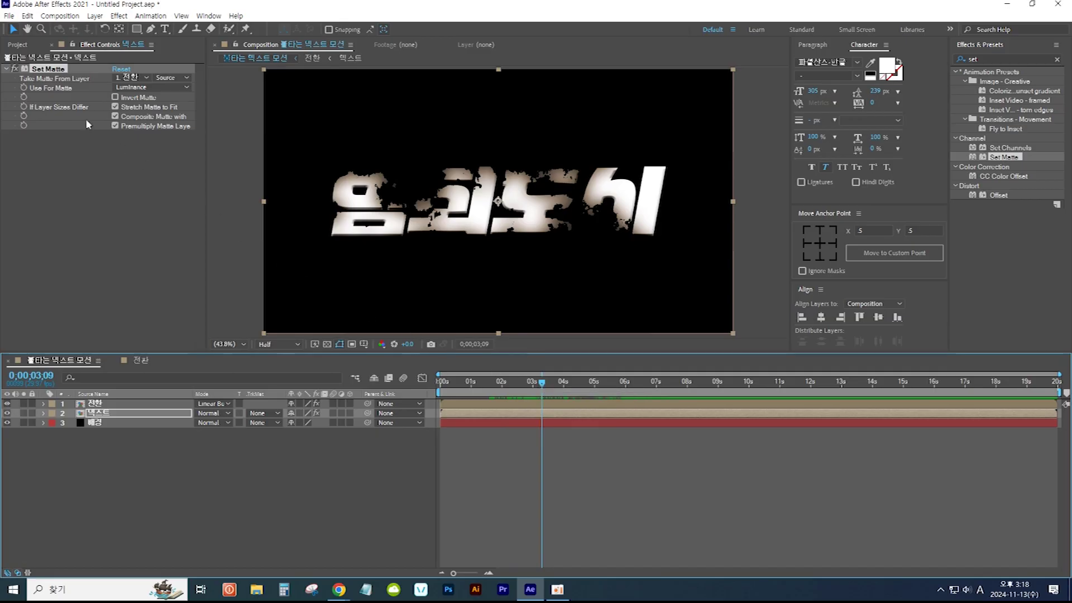
pyautogui.click(18, 45)
# Step: Add a second 전환 layer at the top of the stack and apply Invert to it
pyautogui.moveTo(62, 167); pyautogui.dragTo(91, 173)
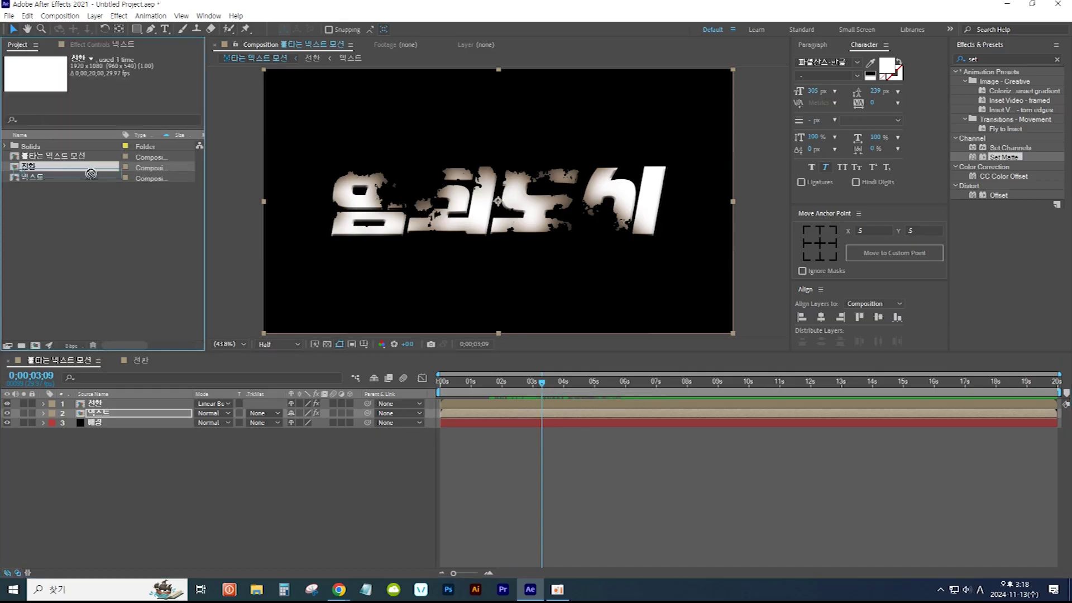
pyautogui.moveTo(91, 174); pyautogui.dragTo(159, 403)
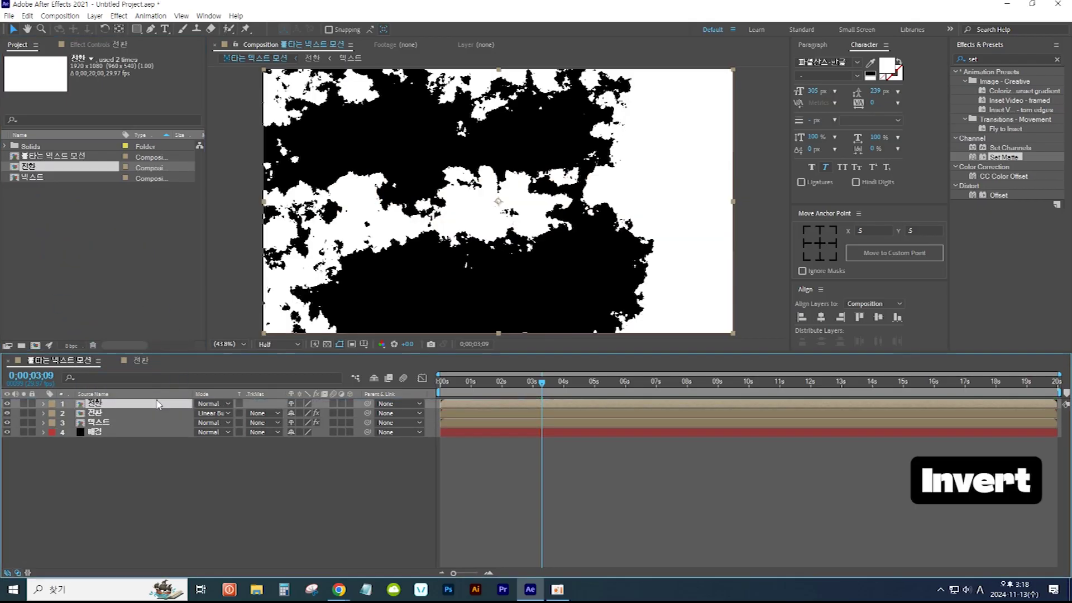
pyautogui.click(998, 59)
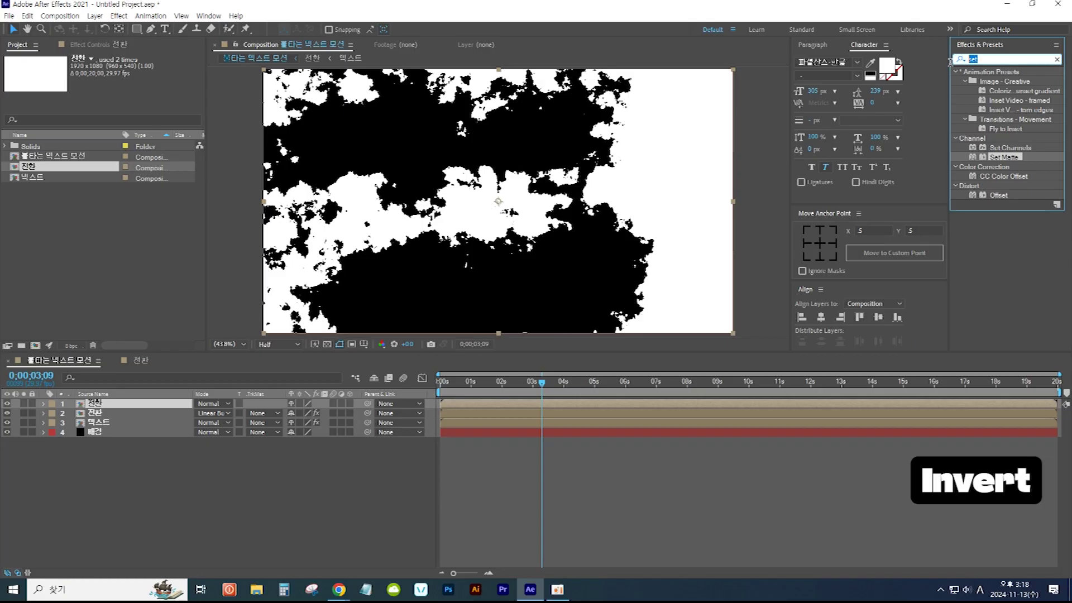
pyautogui.write('I')
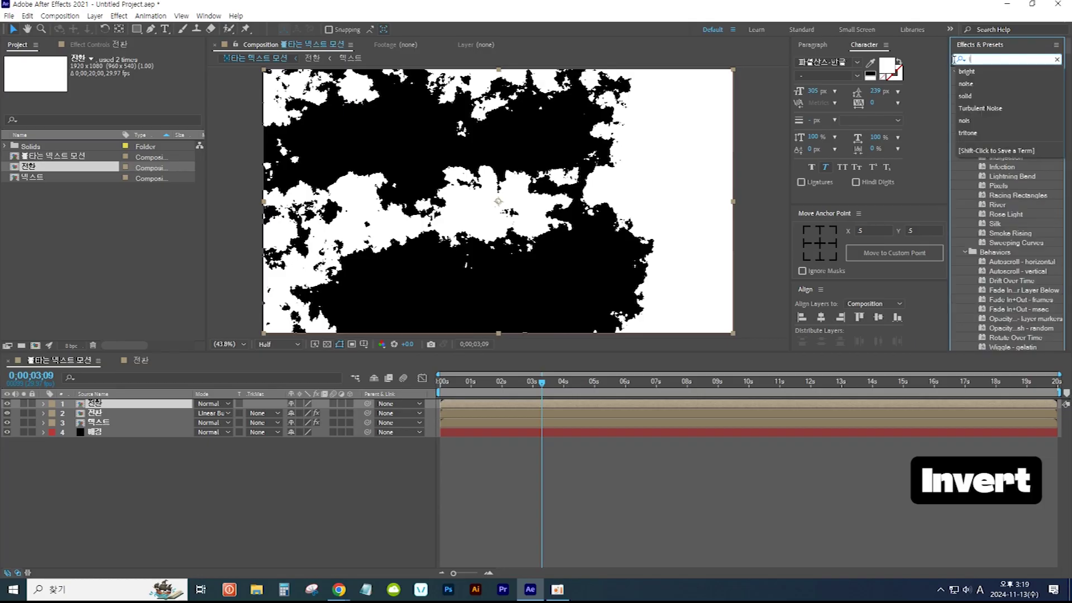
pyautogui.write('nvert')
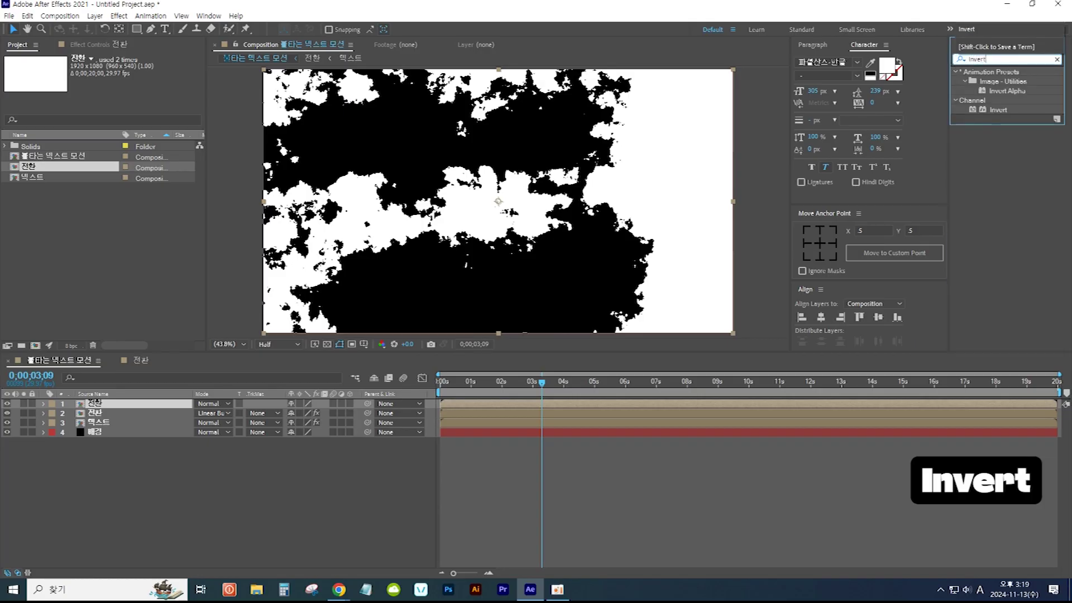
pyautogui.click(999, 110)
pyautogui.moveTo(1005, 111); pyautogui.dragTo(166, 408)
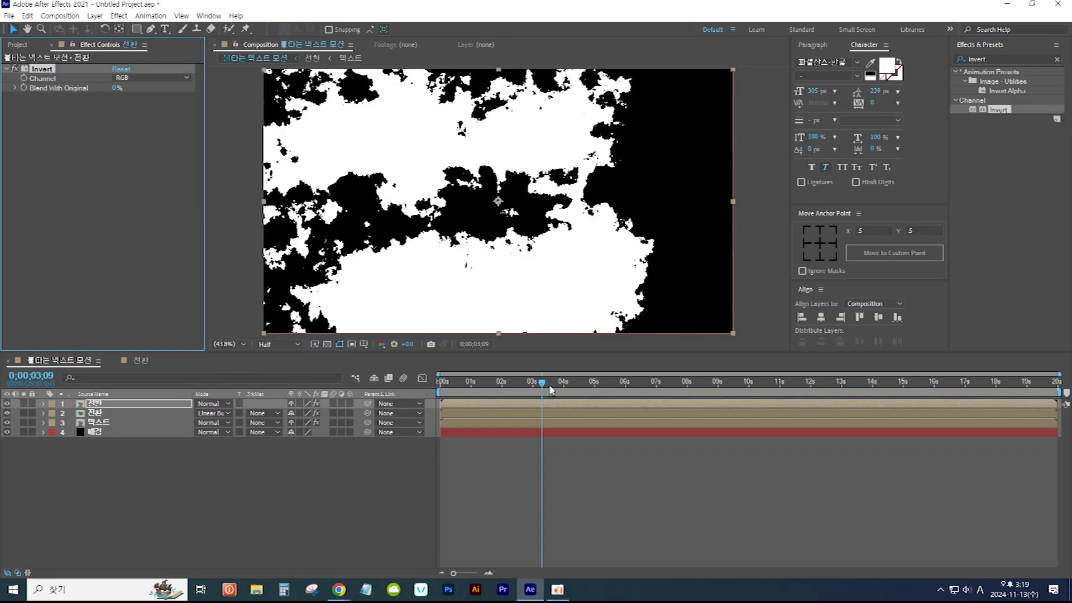
pyautogui.moveTo(545, 386)
pyautogui.mouseDown()
pyautogui.moveTo(574, 385)
pyautogui.moveTo(547, 384)
pyautogui.mouseUp()
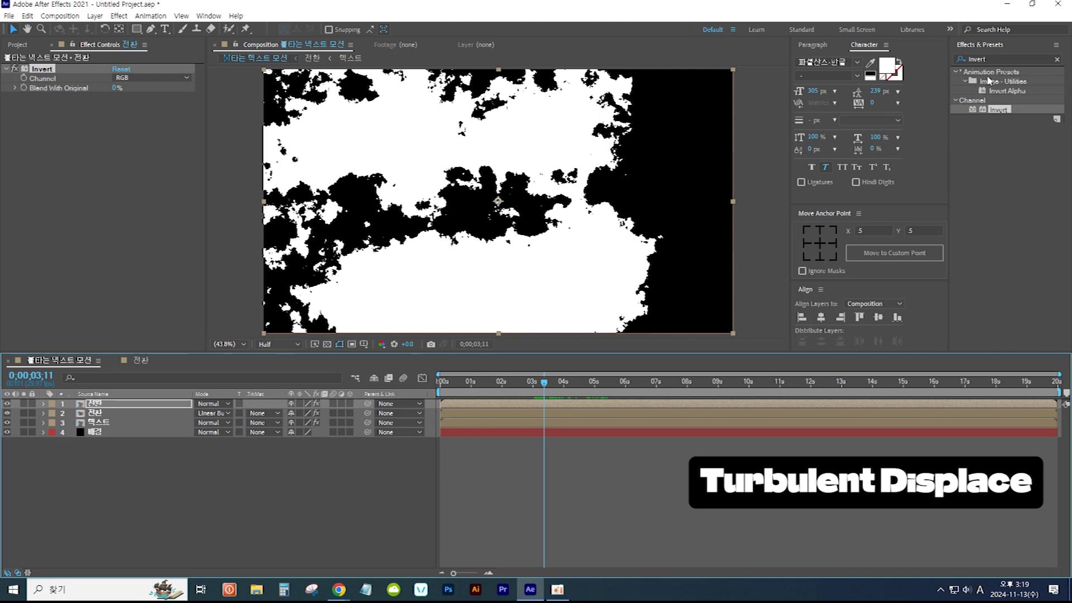
# Step: Apply Turbulent Displace to the top 전환 layer with Size set to 25
pyautogui.click(968, 60)
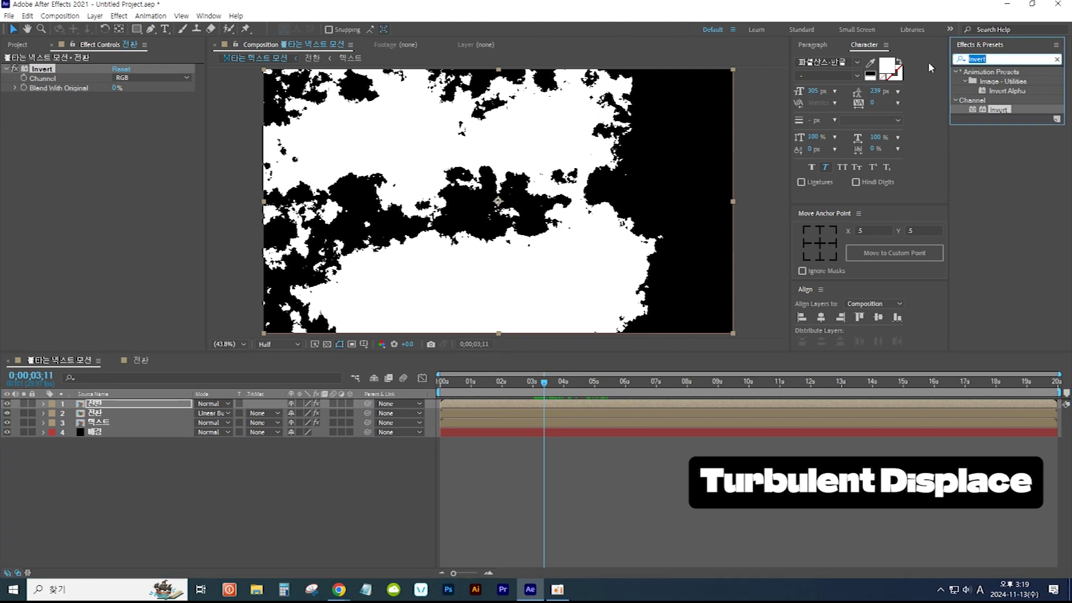
pyautogui.write('tur')
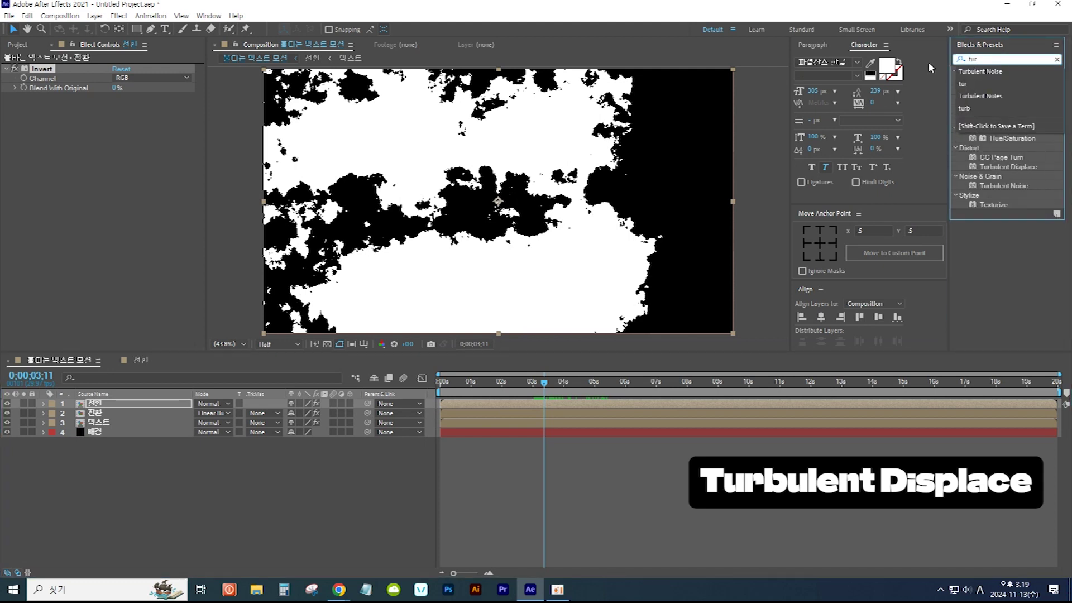
pyautogui.click(1005, 168)
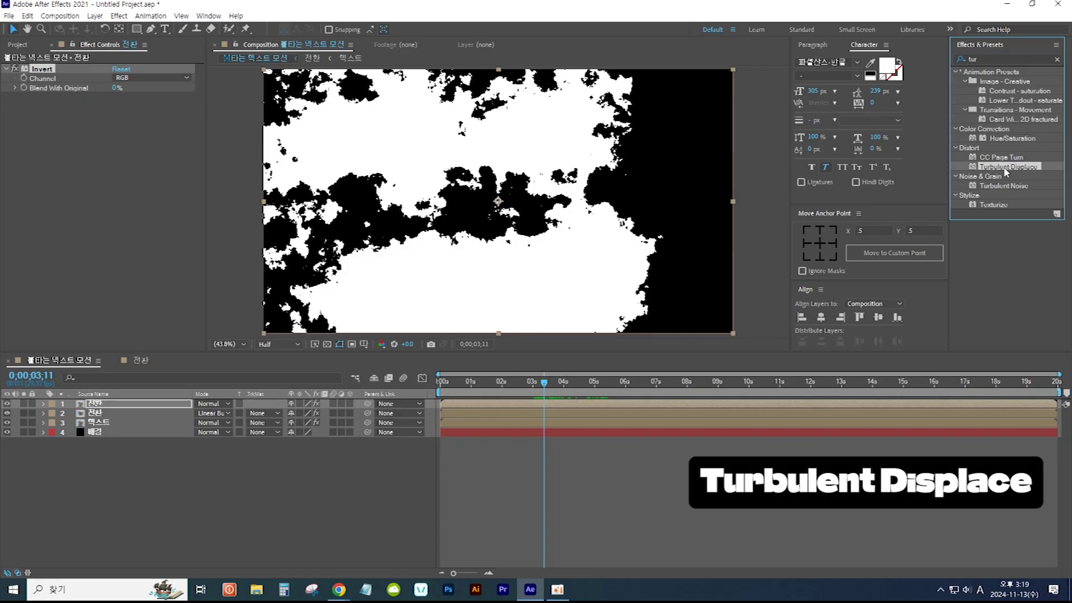
pyautogui.moveTo(1013, 171); pyautogui.dragTo(147, 410)
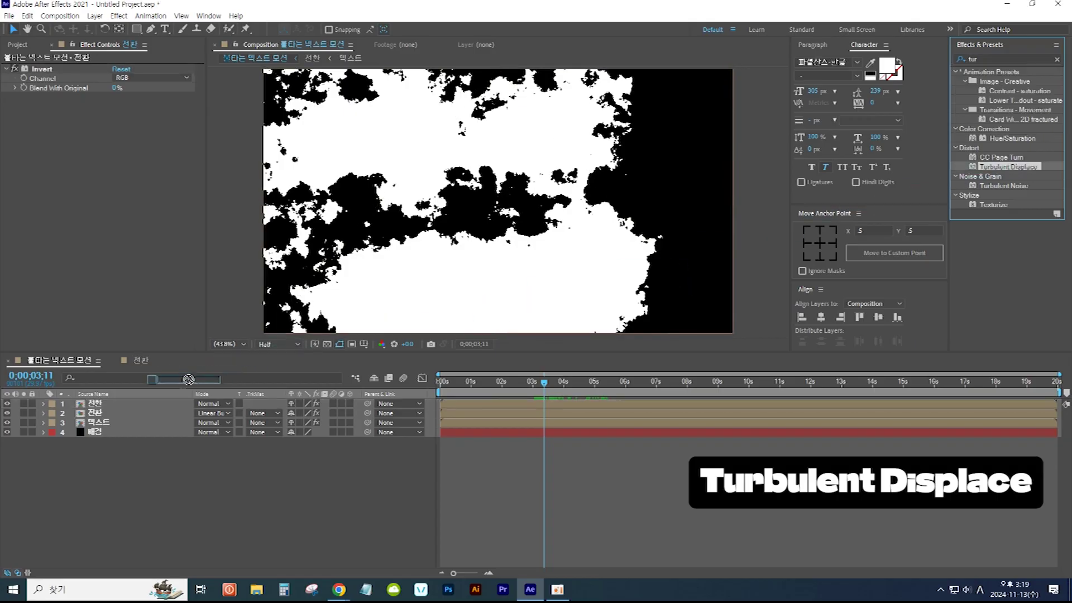
pyautogui.moveTo(144, 409); pyautogui.dragTo(143, 404)
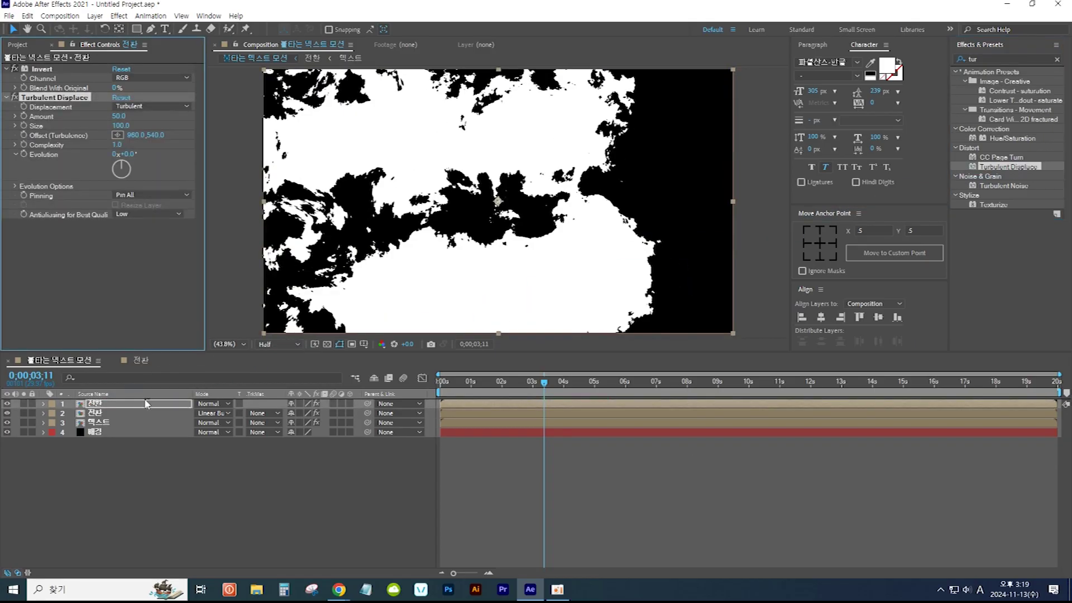
pyautogui.click(128, 125)
pyautogui.write('25')
pyautogui.press('Return')
pyautogui.click(987, 59)
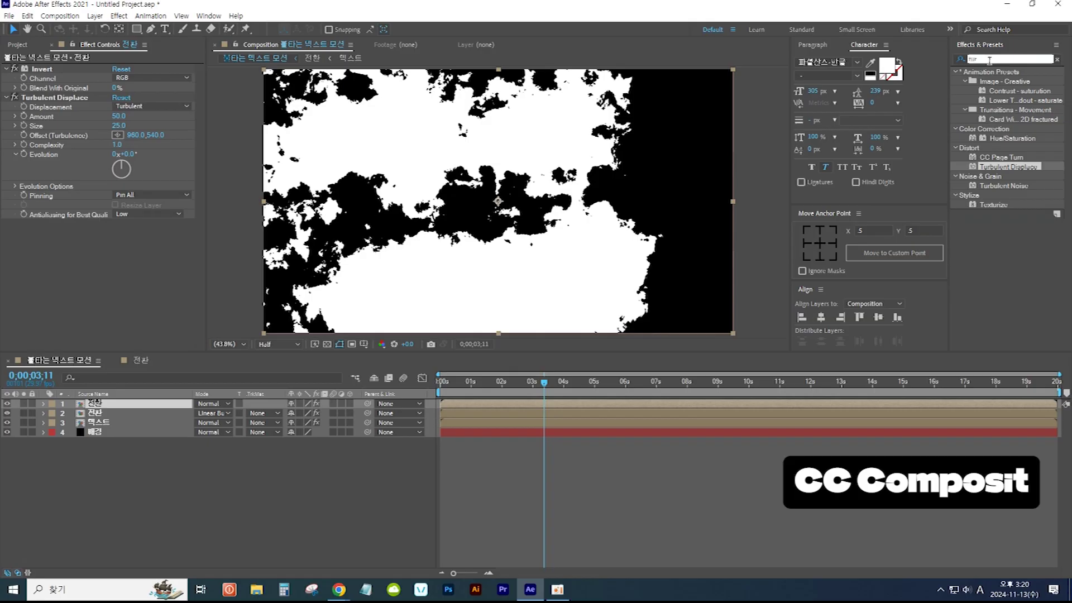
# Step: Apply CC Composite to the top layer with the original blended using Darken
pyautogui.write('cc c')
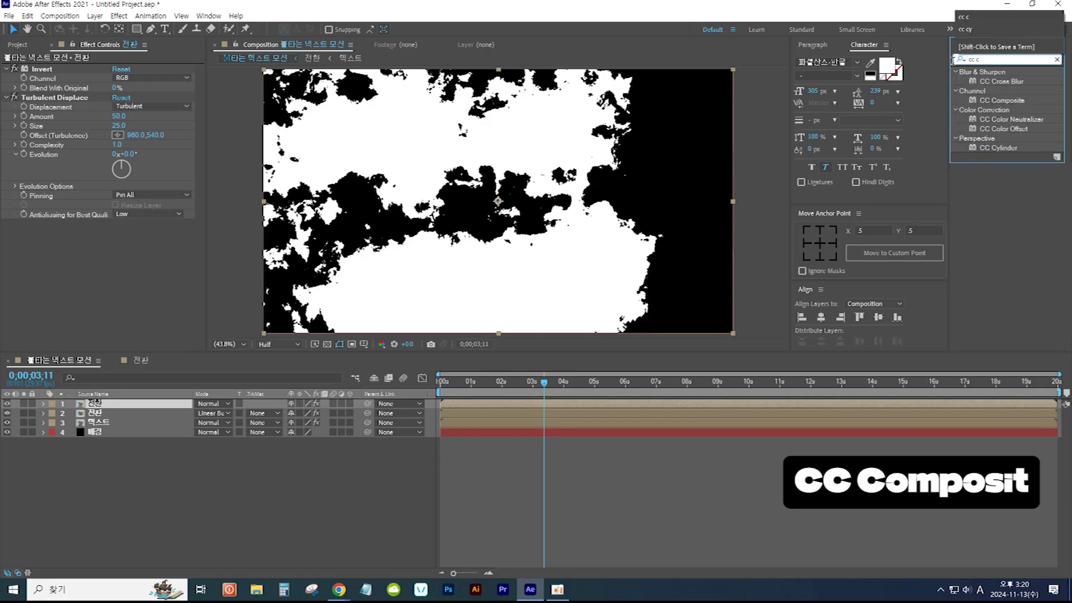
pyautogui.click(1003, 100)
pyautogui.moveTo(1008, 103); pyautogui.dragTo(166, 403)
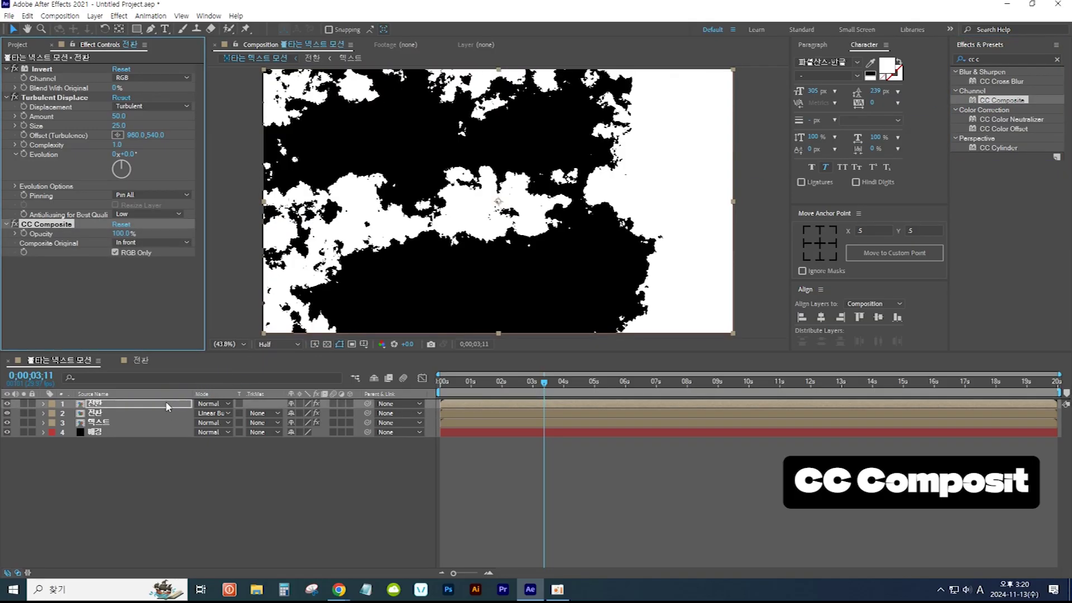
pyautogui.click(162, 241)
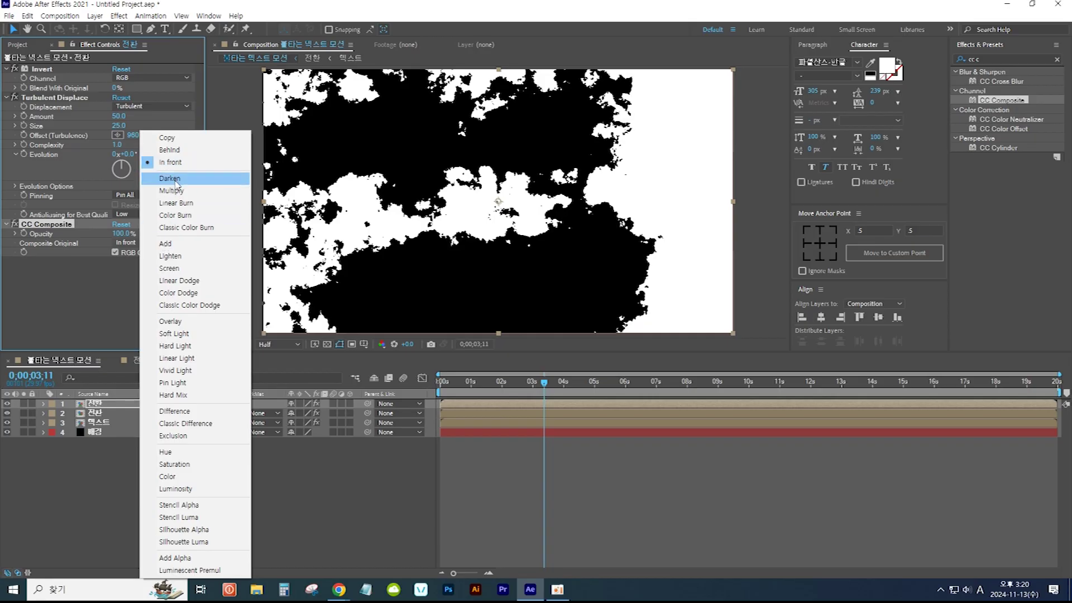
pyautogui.click(177, 179)
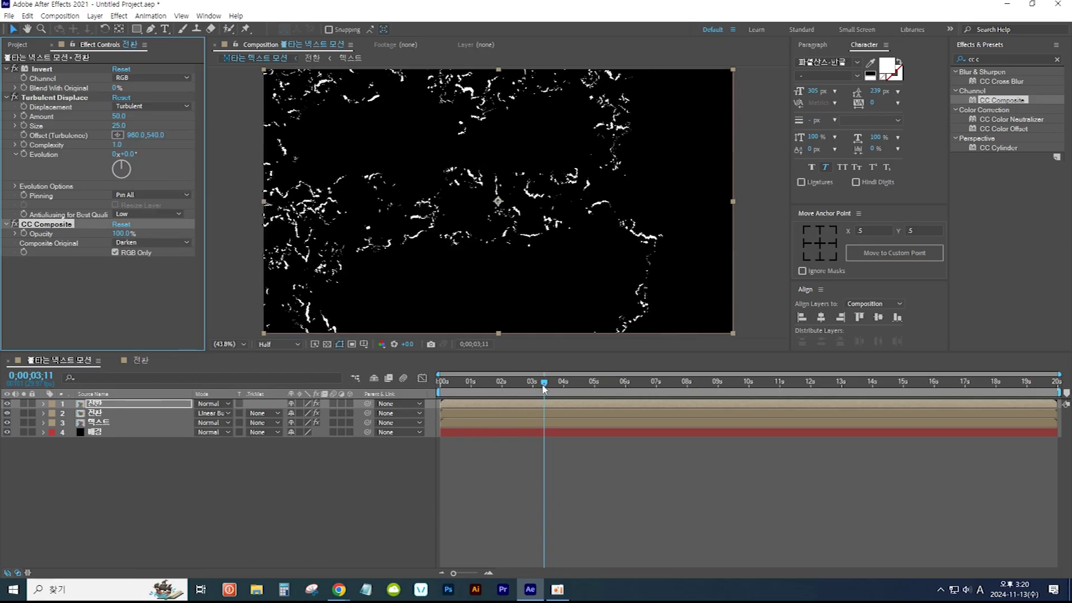
pyautogui.moveTo(545, 384)
pyautogui.mouseDown()
pyautogui.moveTo(563, 385)
pyautogui.moveTo(520, 393)
pyautogui.moveTo(536, 393)
pyautogui.mouseUp()
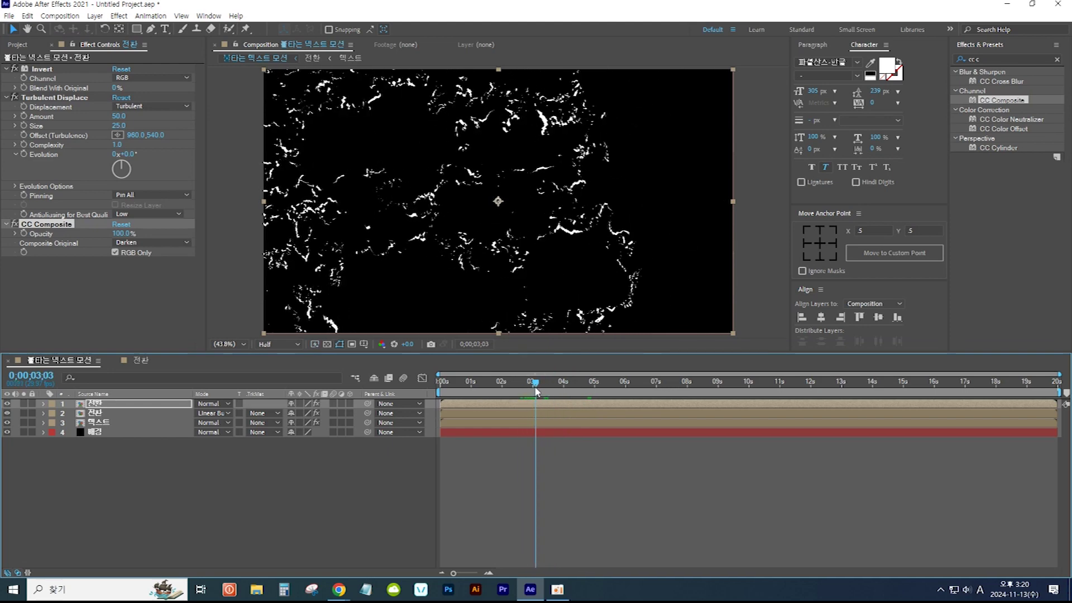
# Step: Set the top 전환 layer's blend mode to Add and preview the speckled title
pyautogui.click(169, 407)
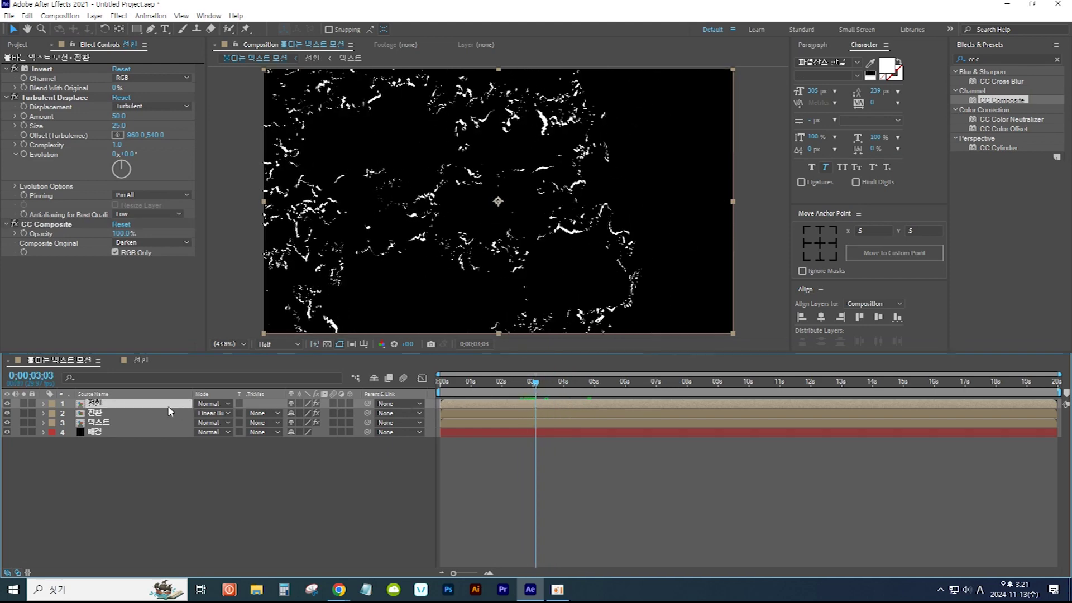
pyautogui.click(232, 404)
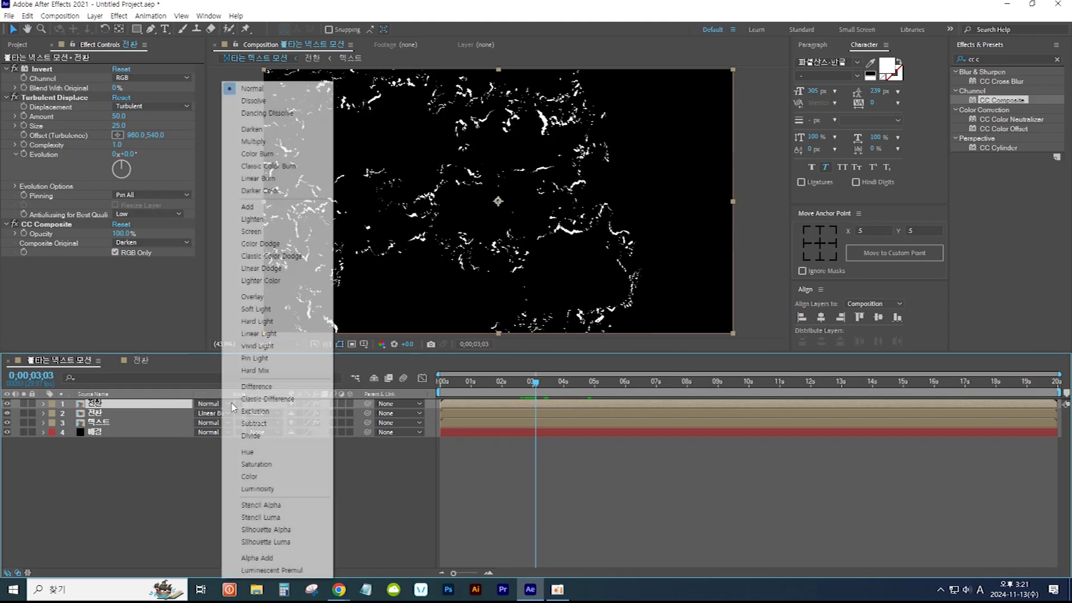
pyautogui.click(286, 213)
pyautogui.moveTo(539, 389)
pyautogui.mouseDown()
pyautogui.moveTo(519, 391)
pyautogui.moveTo(589, 397)
pyautogui.moveTo(533, 402)
pyautogui.mouseUp()
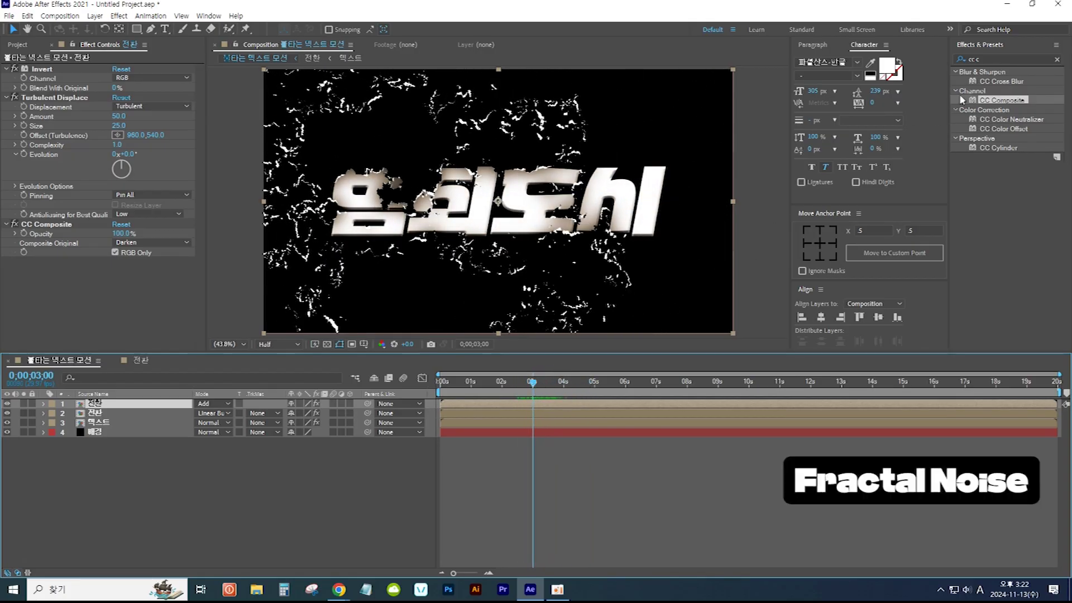
pyautogui.click(992, 59)
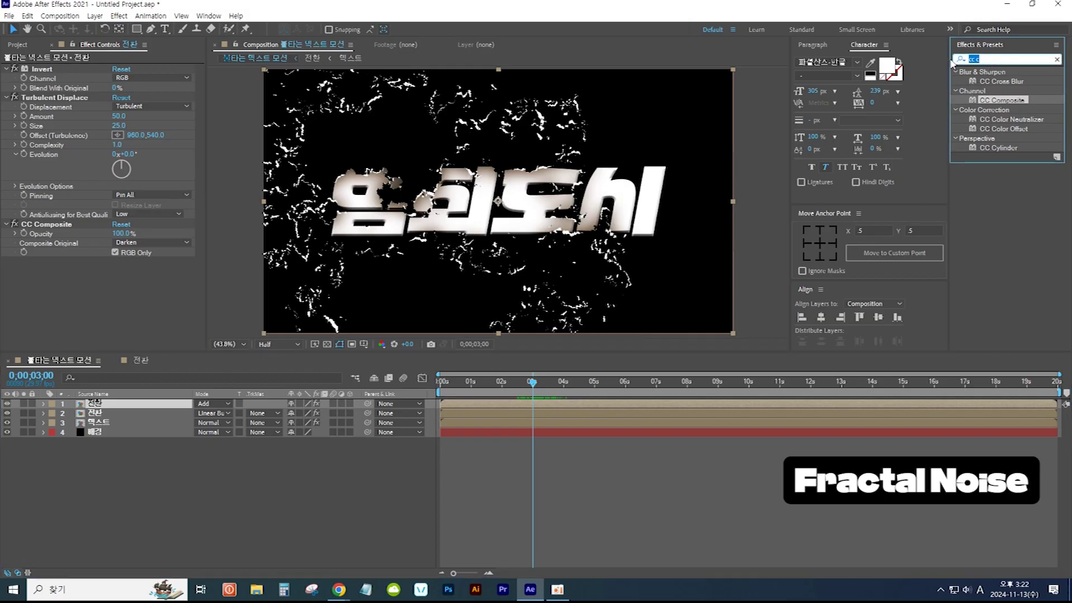
# Step: Apply the Fractal Noise effect to the top layer
pyautogui.write('noise')
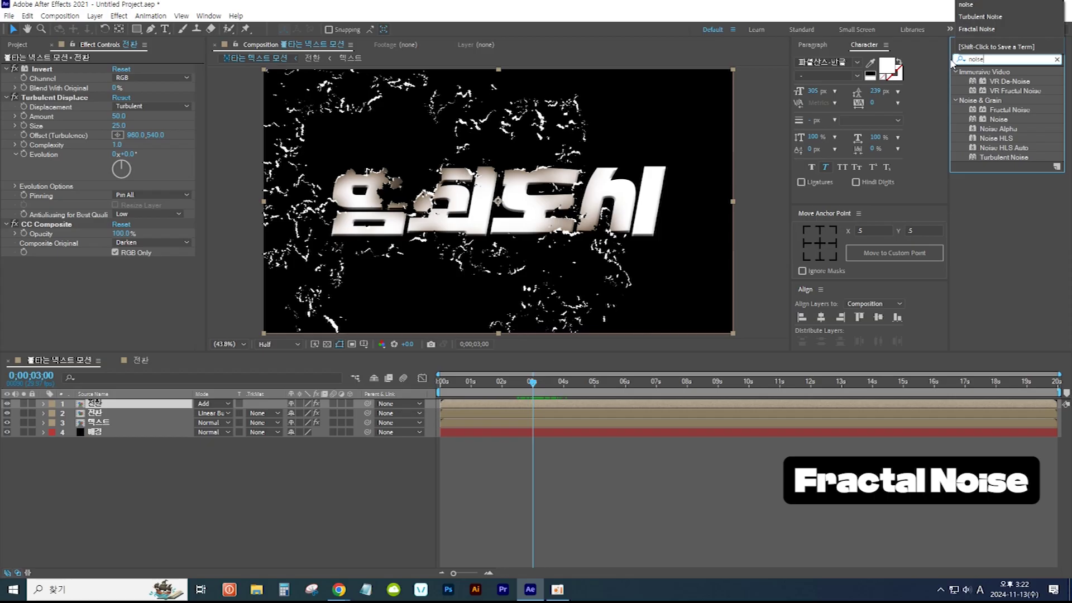
pyautogui.press('Return')
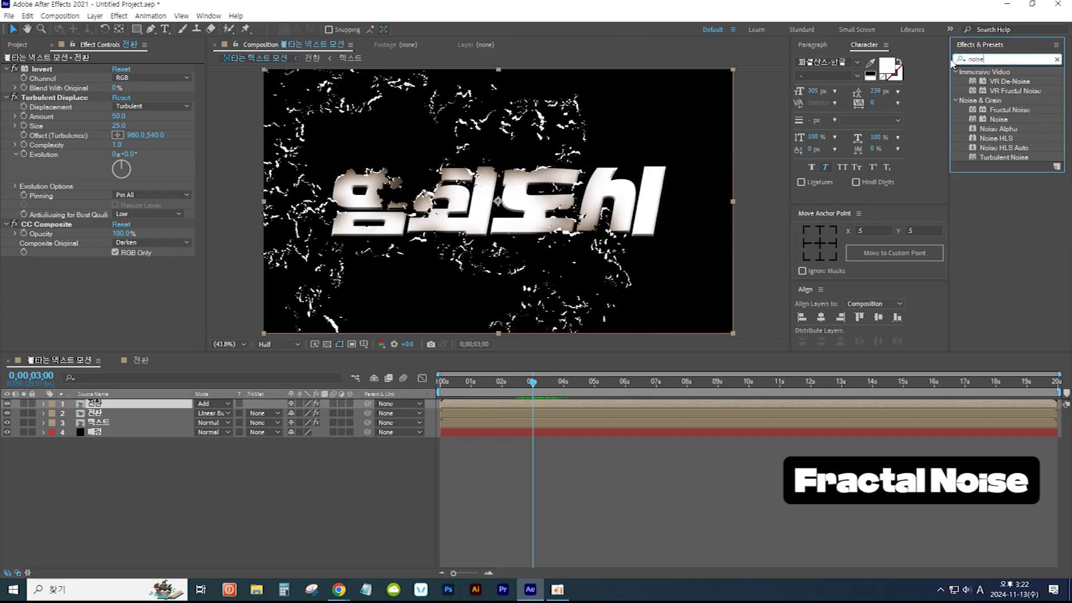
pyautogui.click(1007, 112)
pyautogui.moveTo(1011, 116); pyautogui.dragTo(163, 404)
# Step: Set the Fractal Noise Contrast to 200 and Brightness to -20
pyautogui.click(123, 238)
pyautogui.write('200')
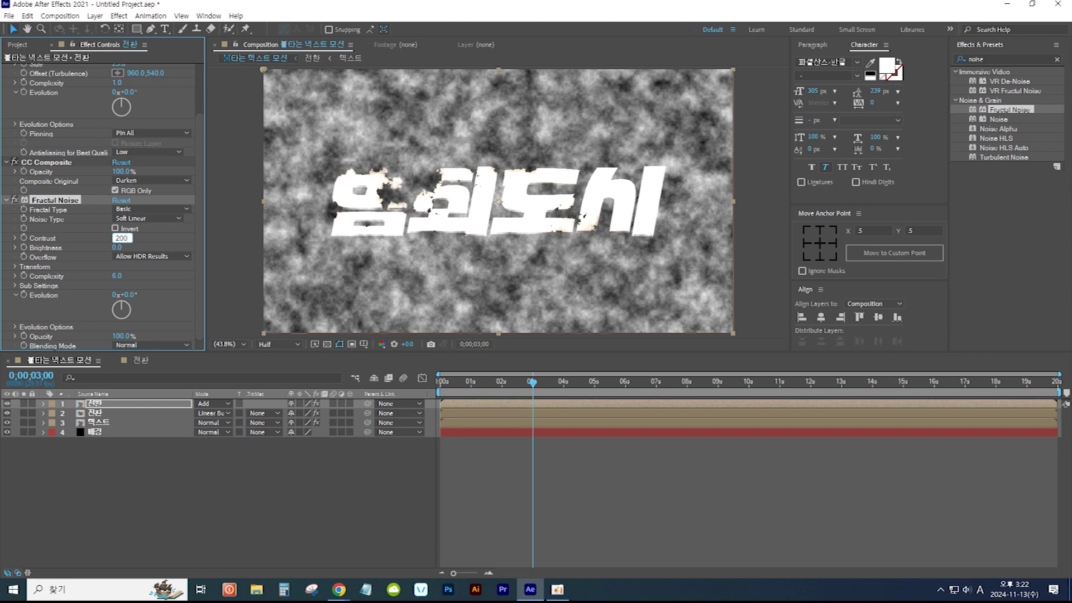
pyautogui.press('Tab')
pyautogui.write('-20')
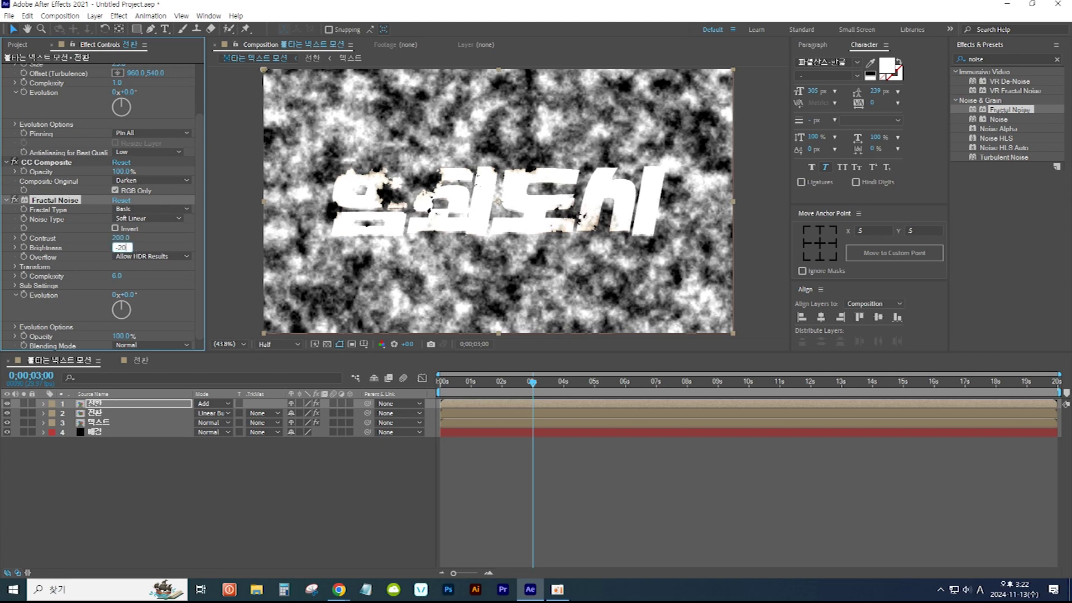
pyautogui.press('Return')
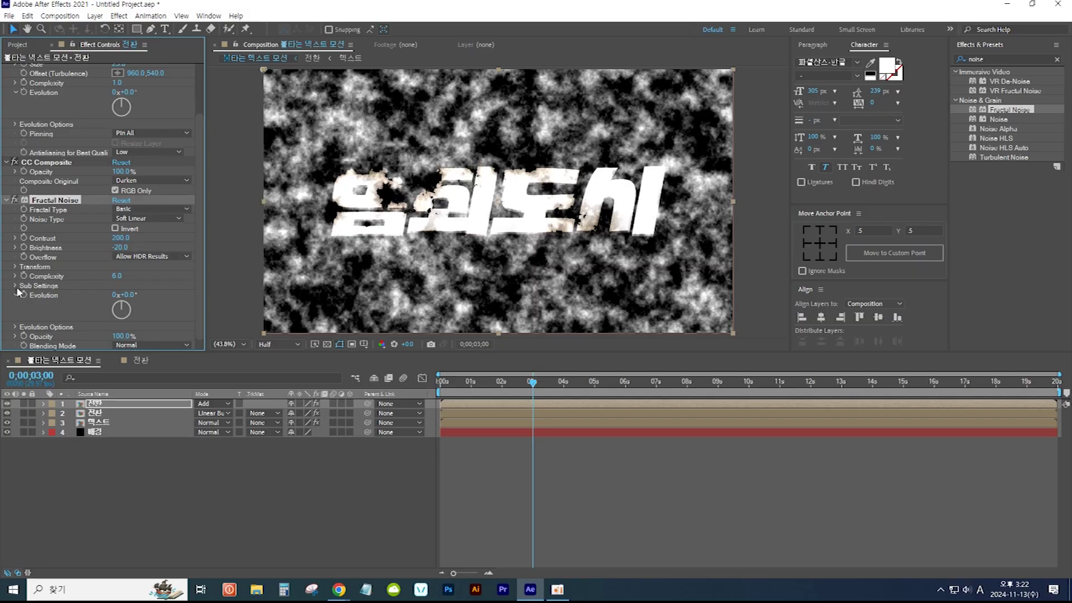
# Step: Set the noise Sub Influence to 200 and its blending mode to Multiply
pyautogui.click(15, 286)
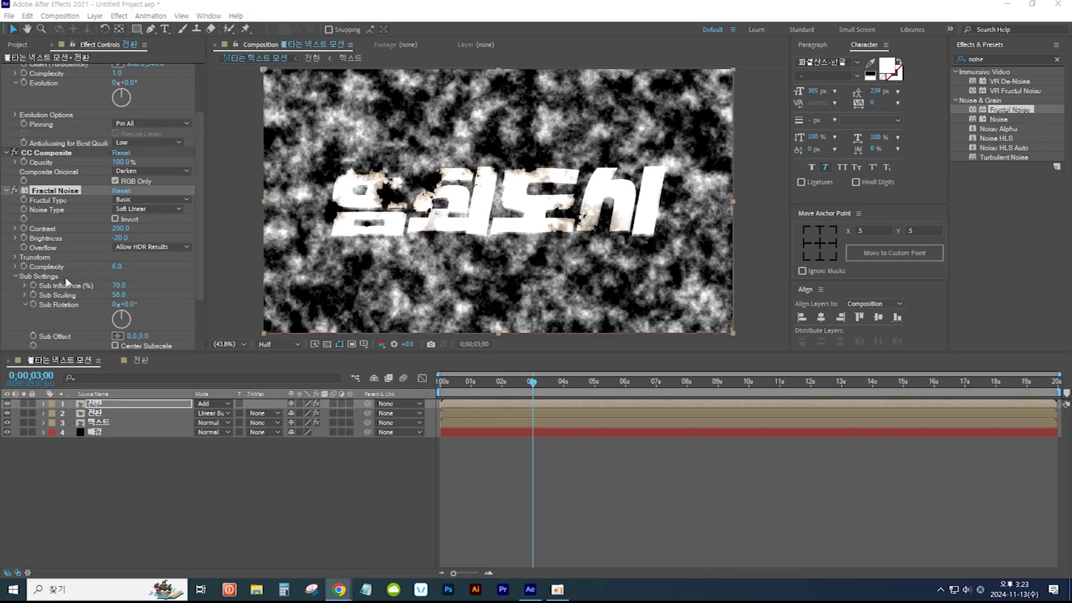
pyautogui.click(119, 285)
pyautogui.write('2')
pyautogui.press('Return')
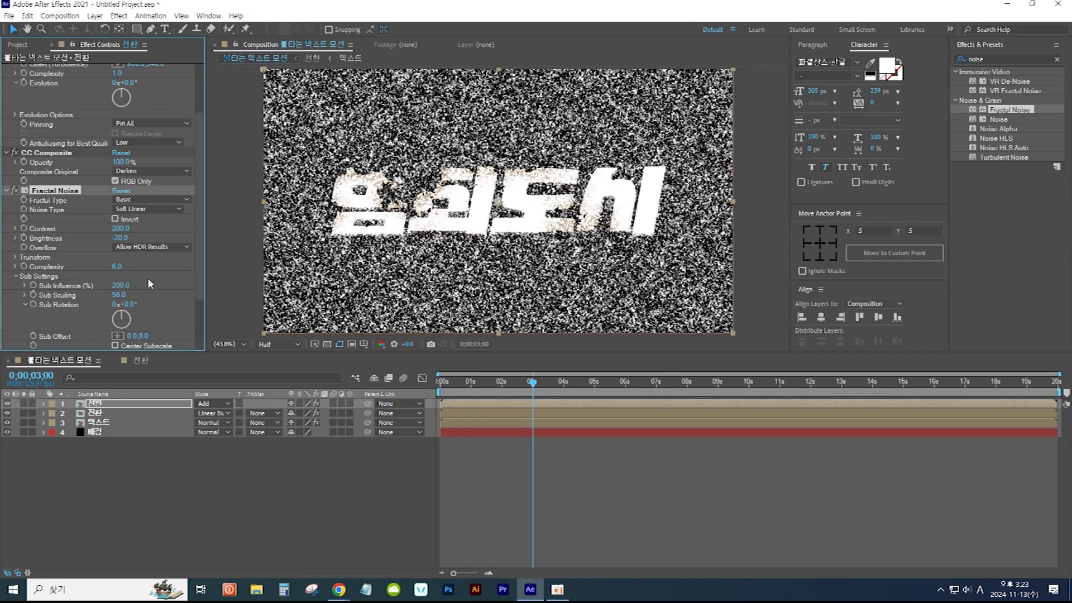
pyautogui.moveTo(202, 300); pyautogui.dragTo(200, 347)
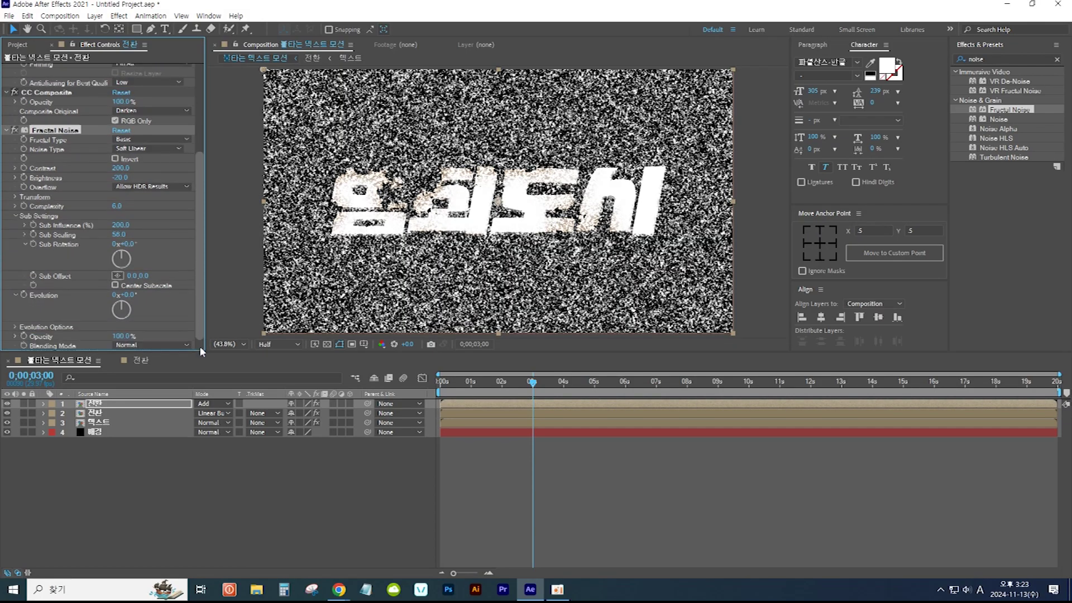
pyautogui.click(169, 345)
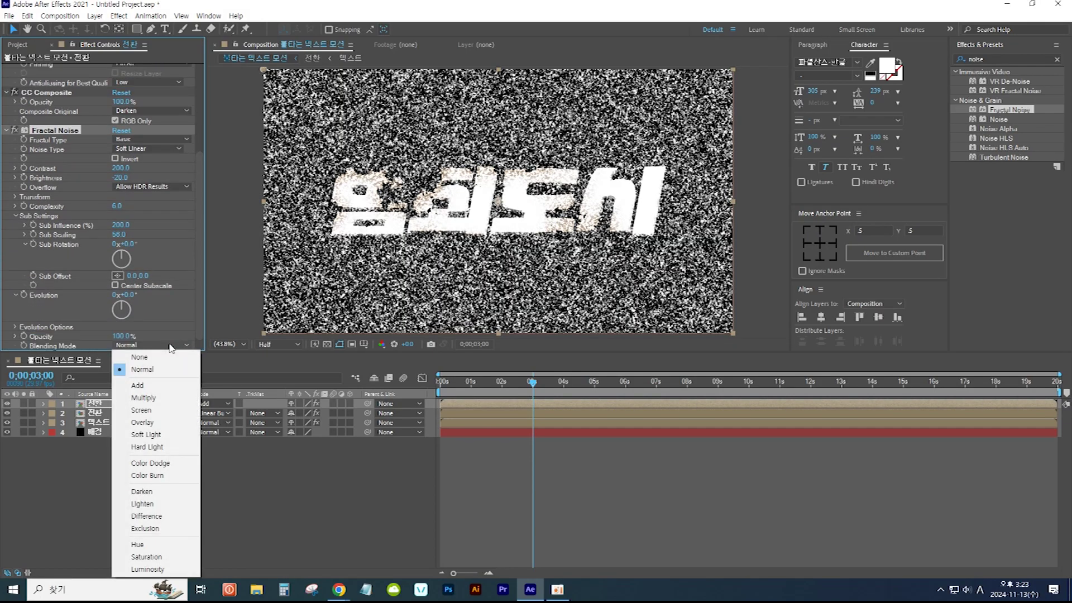
pyautogui.click(143, 397)
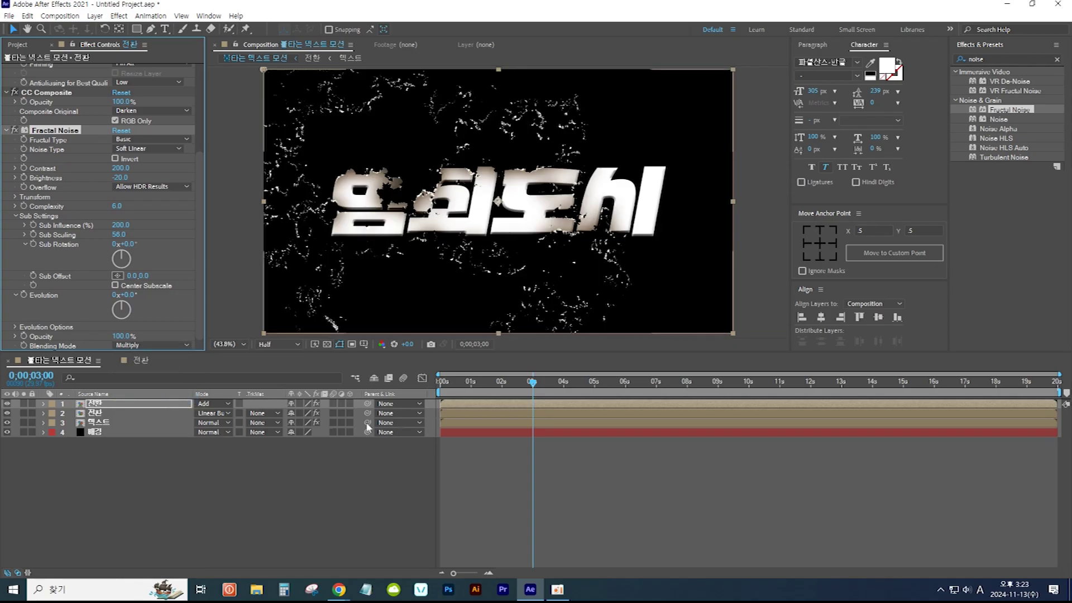
# Step: Apply Set Matte to the top layer, taking the matte from the 3. 텍스트 layer
pyautogui.moveTo(532, 387)
pyautogui.mouseDown()
pyautogui.moveTo(555, 386)
pyautogui.moveTo(533, 388)
pyautogui.mouseUp()
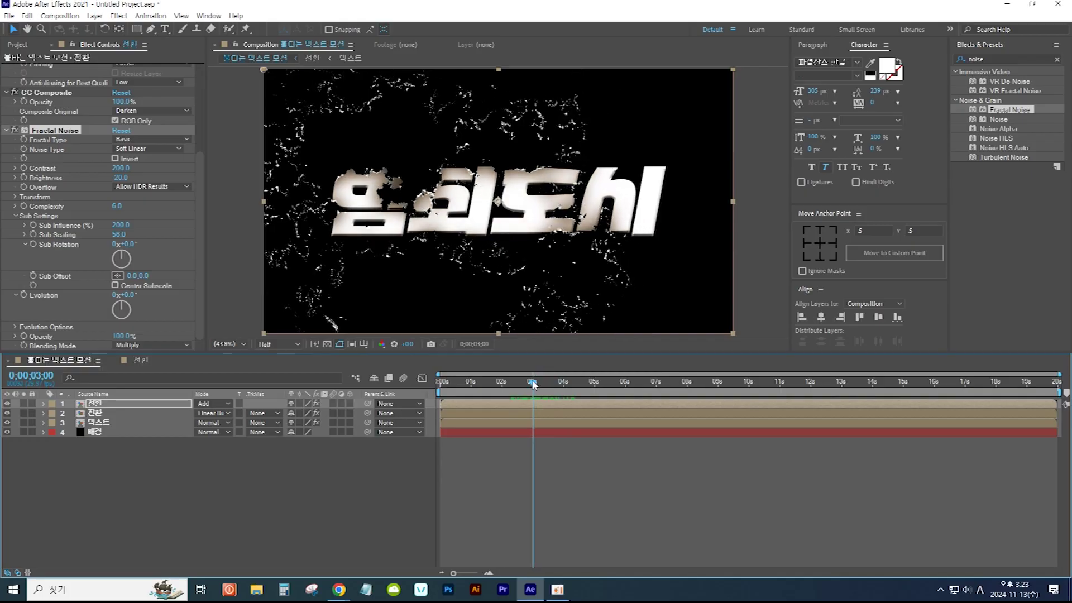
pyautogui.click(987, 59)
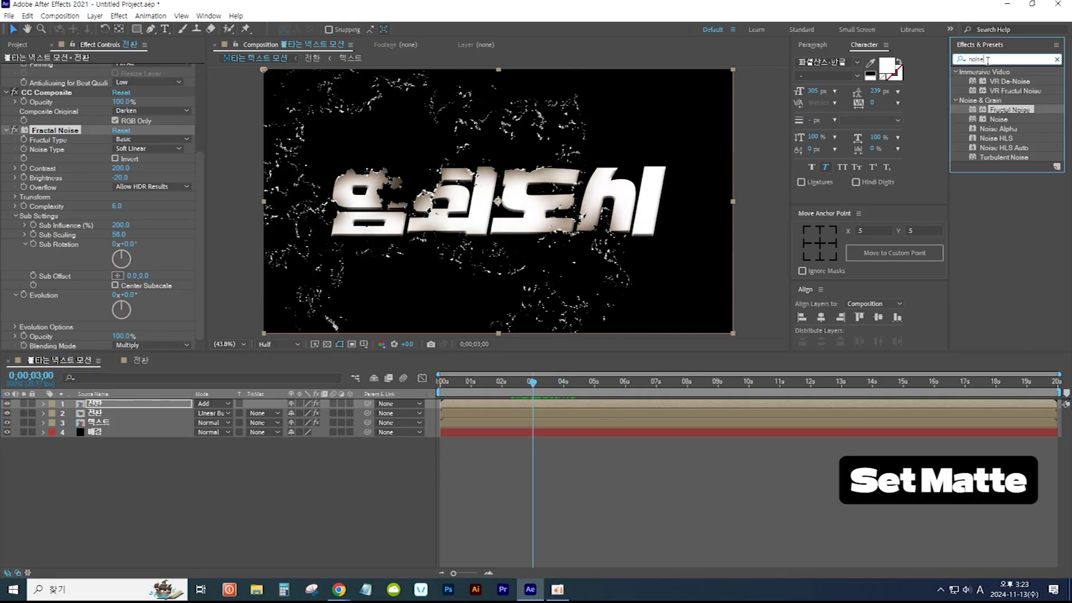
pyautogui.write('se')
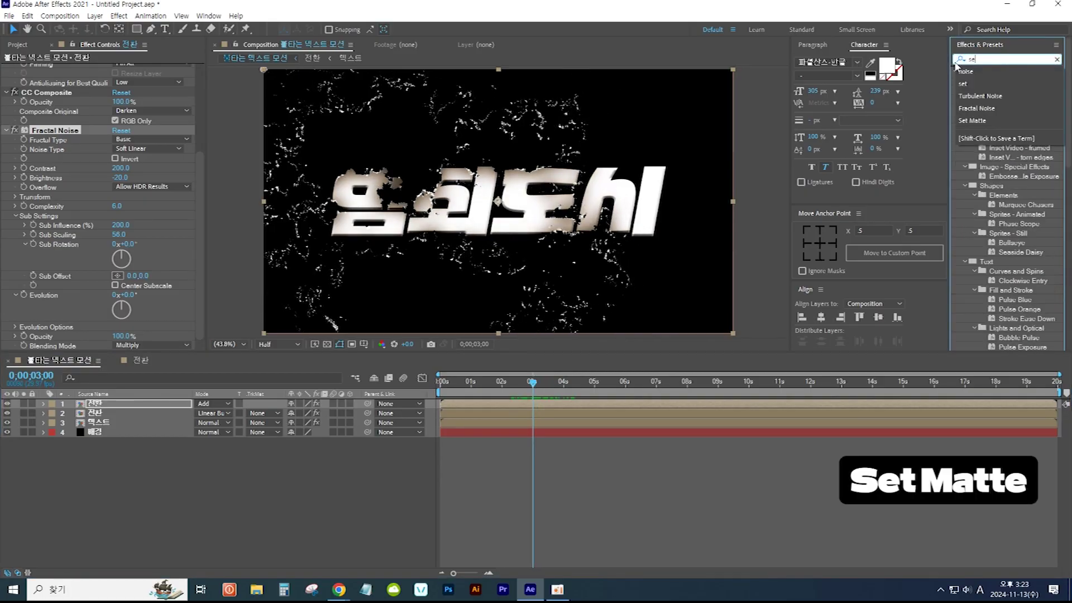
pyautogui.write('t')
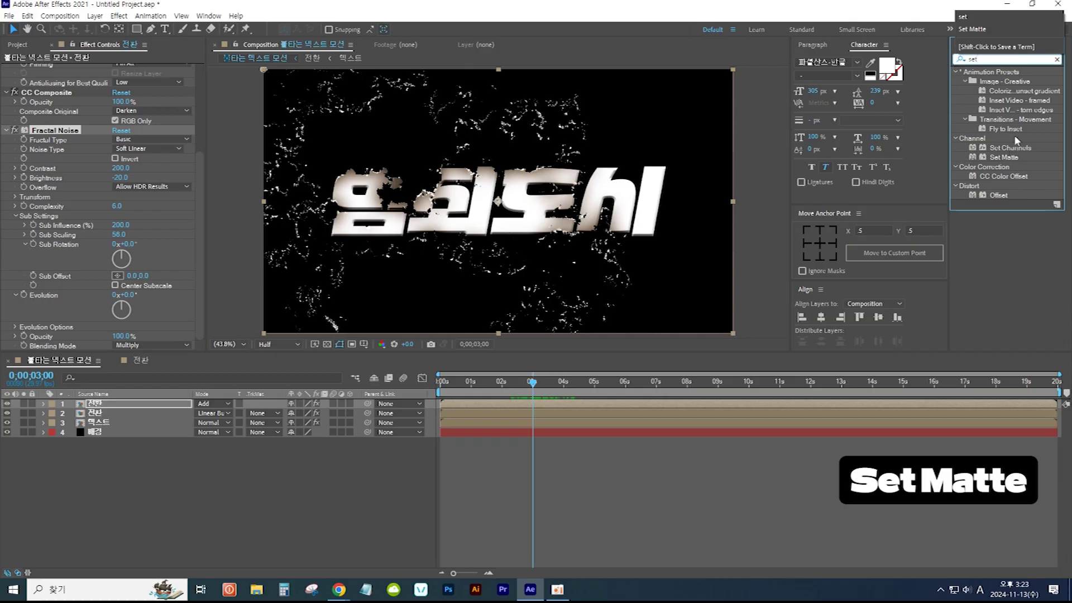
pyautogui.click(1015, 158)
pyautogui.moveTo(1013, 162); pyautogui.dragTo(161, 412)
pyautogui.click(136, 300)
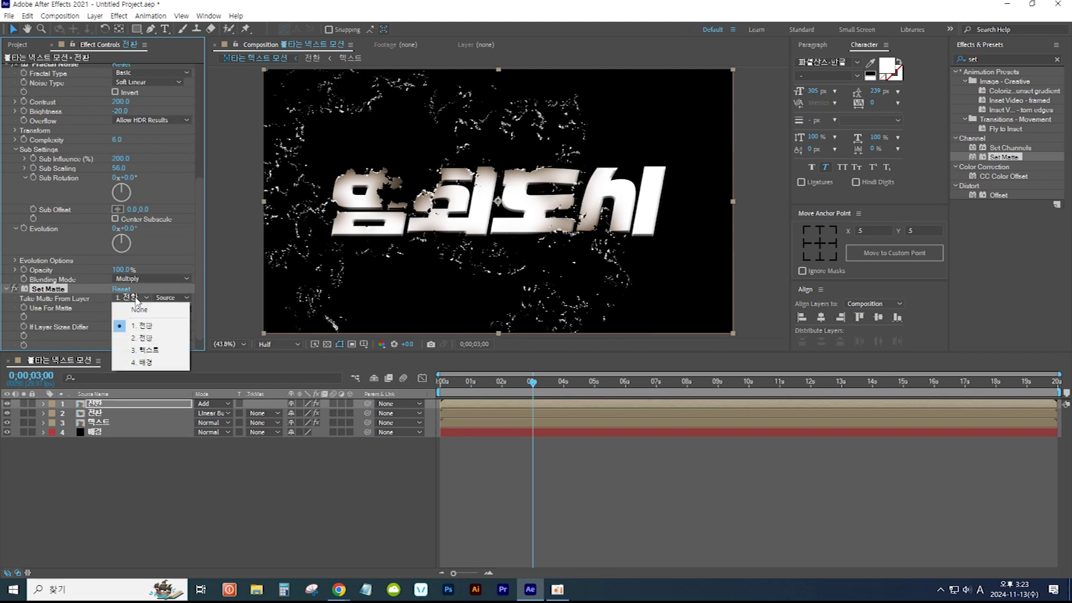
pyautogui.click(158, 351)
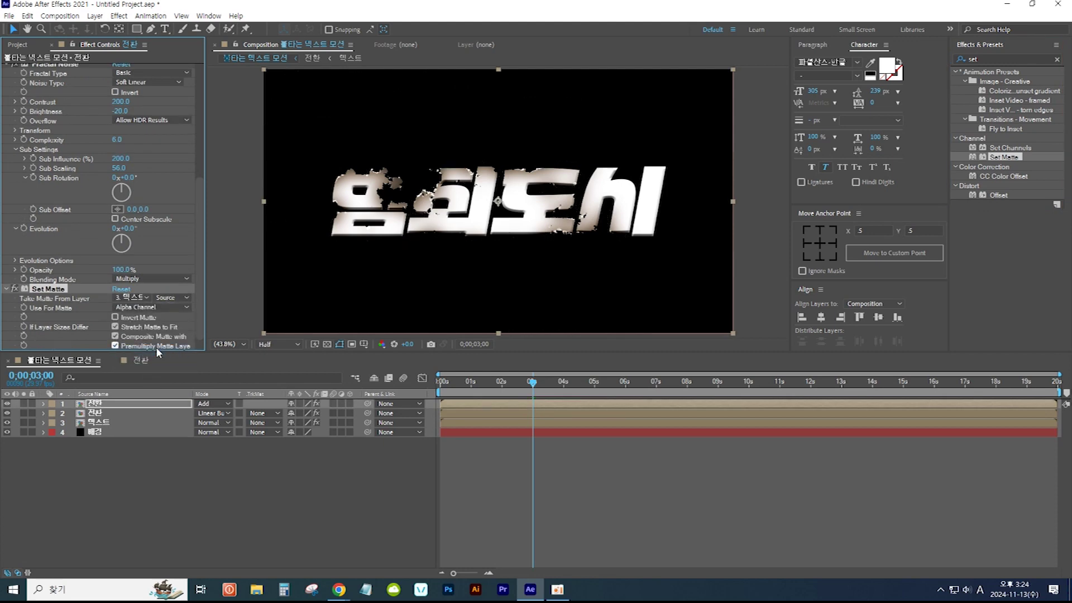
# Step: Apply Tritone to the top layer with bright, fully saturated orange highlights
pyautogui.click(989, 57)
pyautogui.write('tr')
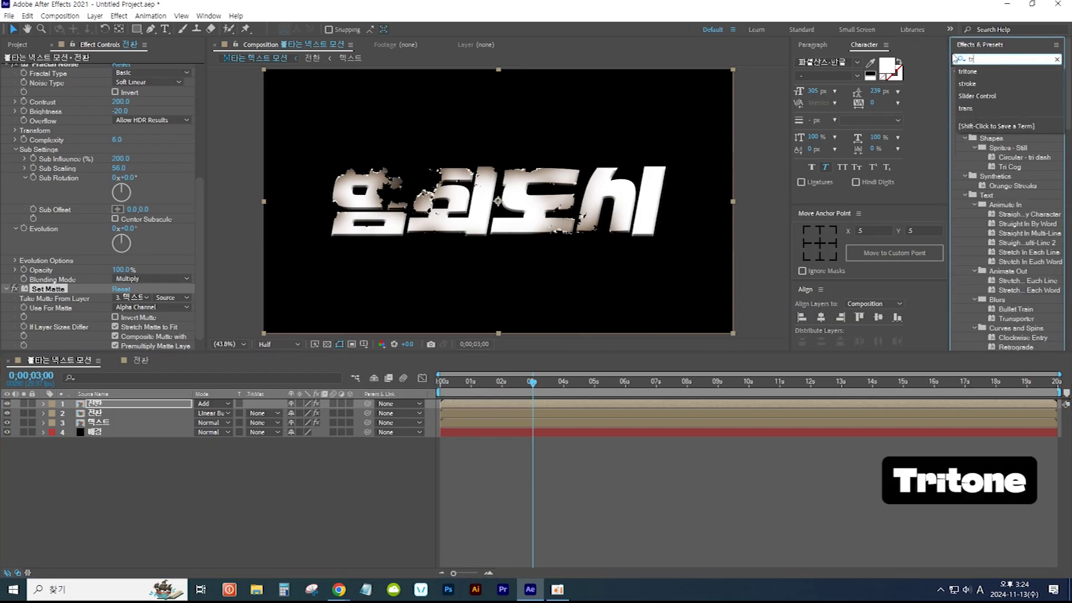
pyautogui.write('i')
pyautogui.moveTo(1000, 262)
pyautogui.mouseDown()
pyautogui.moveTo(301, 406)
pyautogui.moveTo(167, 401)
pyautogui.mouseUp()
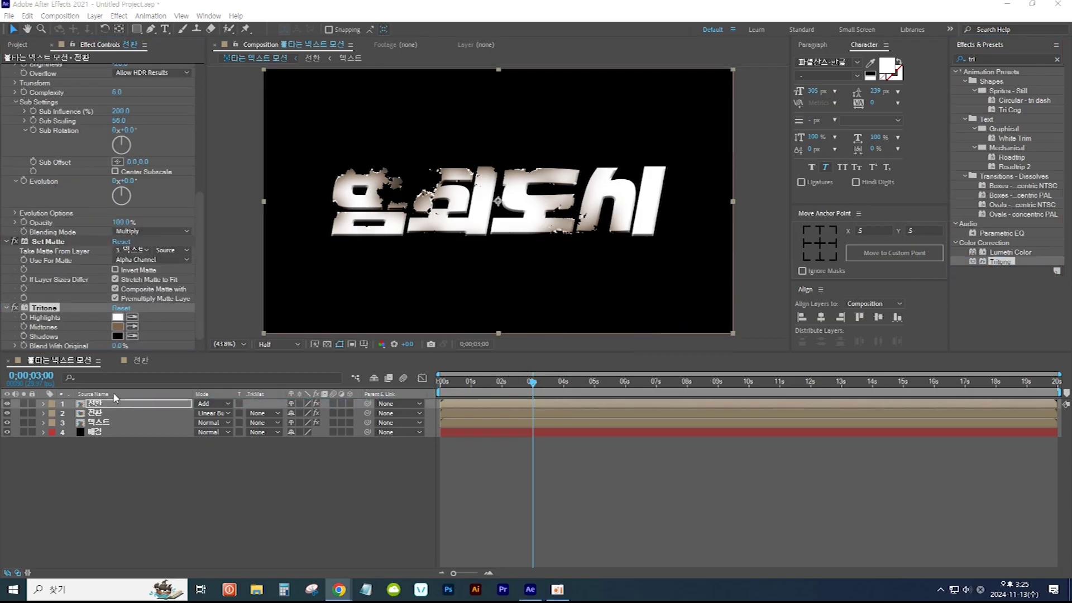
pyautogui.click(117, 318)
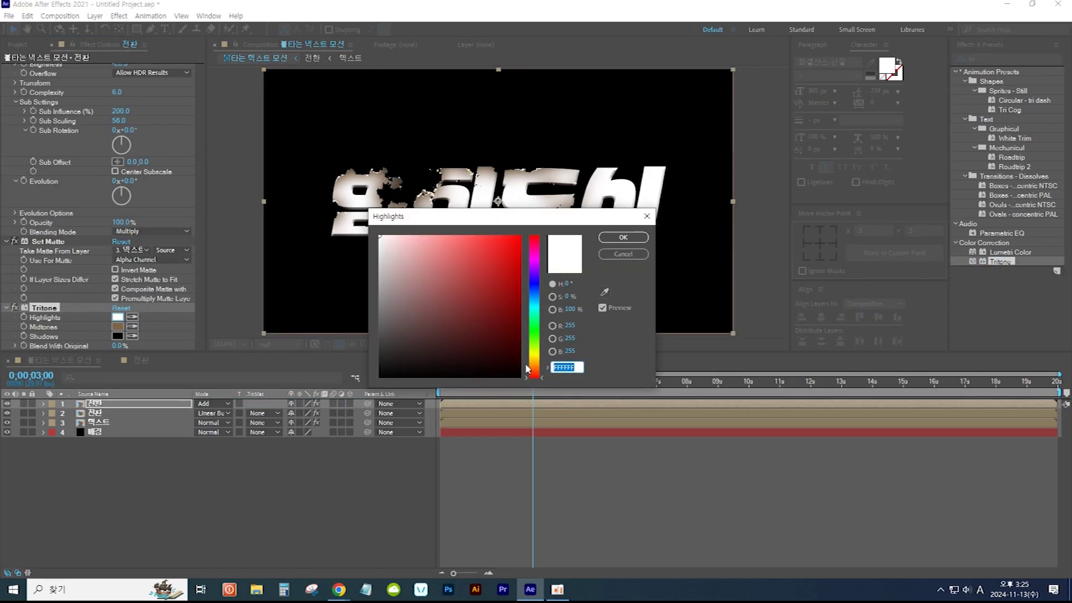
pyautogui.click(535, 362)
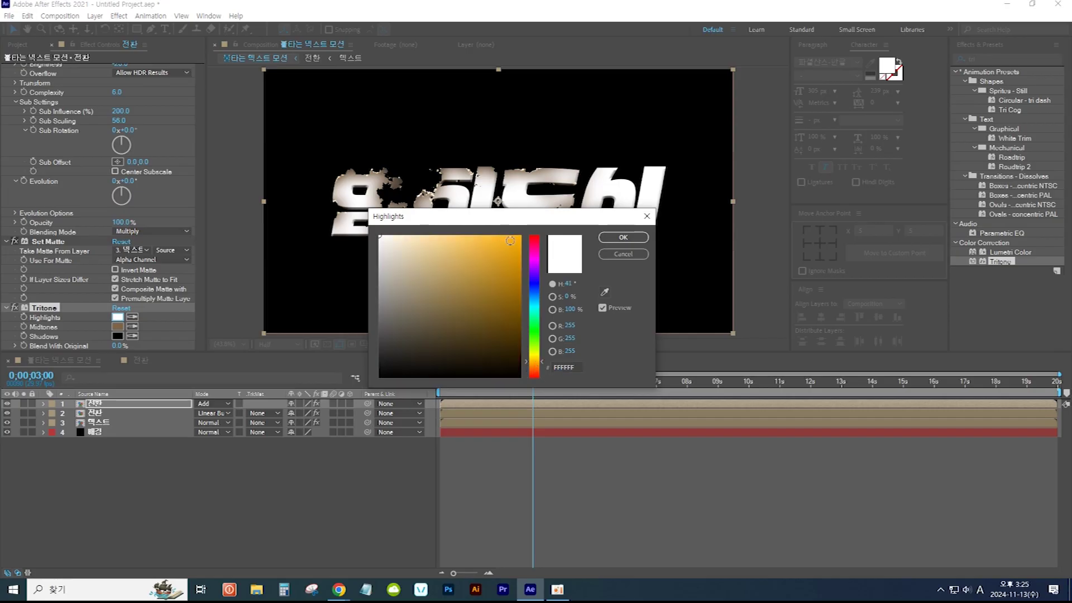
pyautogui.click(520, 237)
pyautogui.click(623, 238)
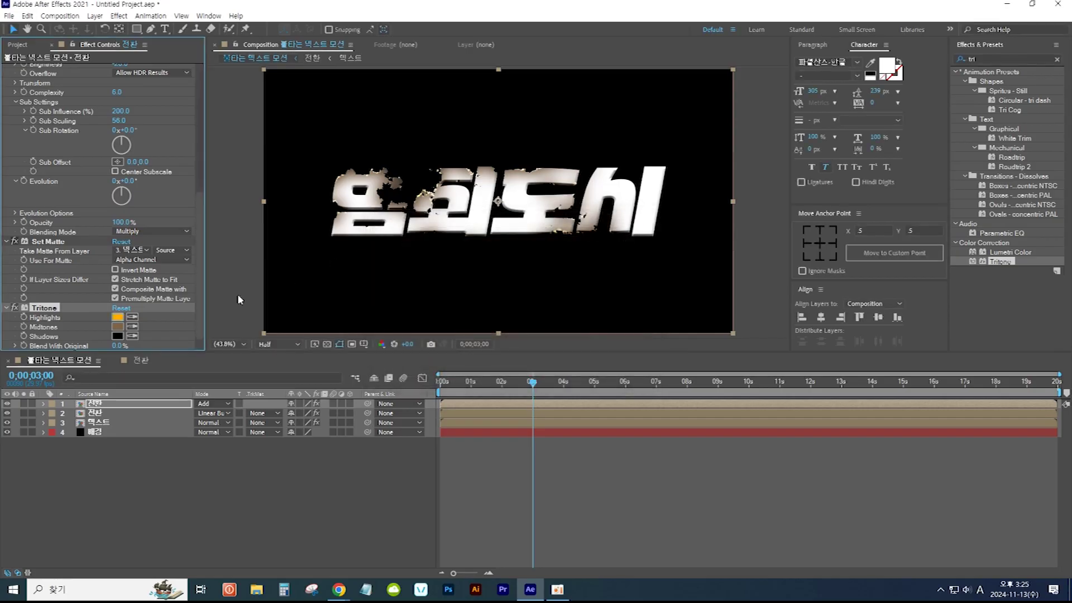
# Step: Shift the Tritone midtones toward red-orange and scrub the timeline to check the burn
pyautogui.click(117, 328)
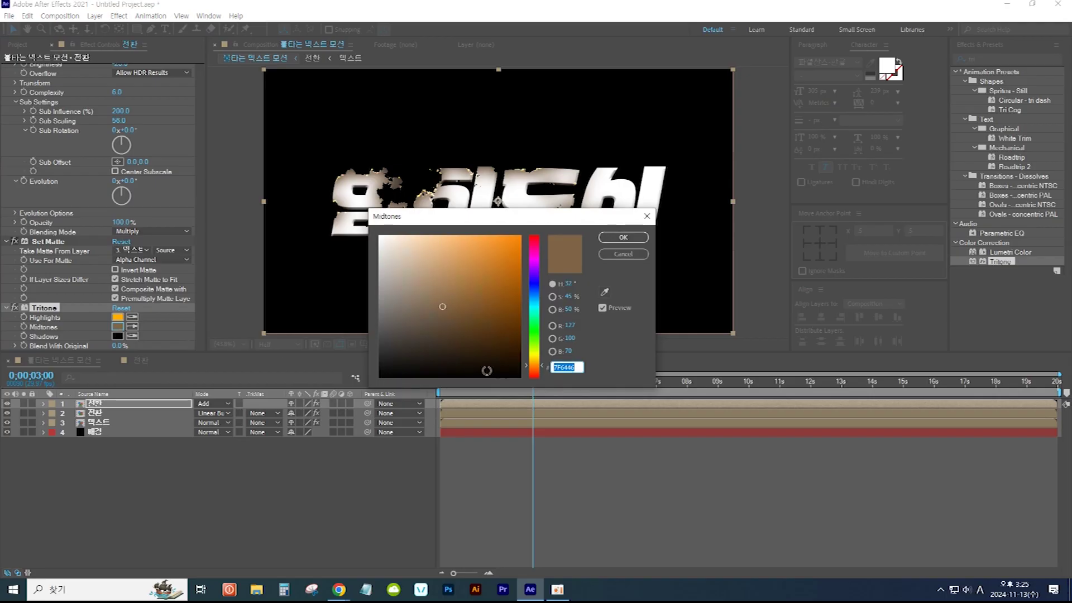
pyautogui.moveTo(539, 375); pyautogui.dragTo(538, 371)
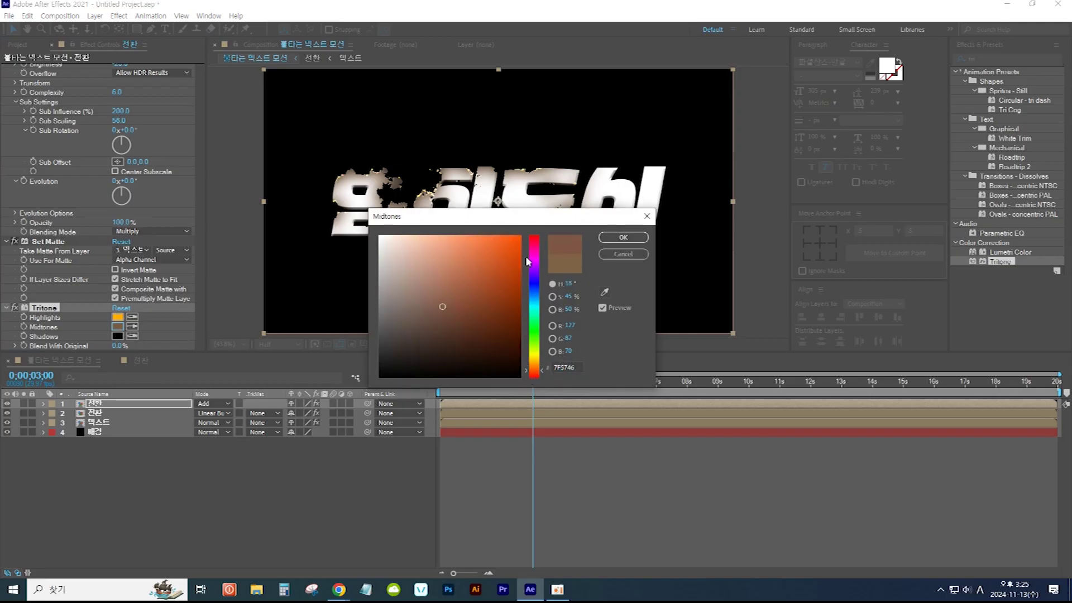
pyautogui.click(512, 244)
pyautogui.click(616, 237)
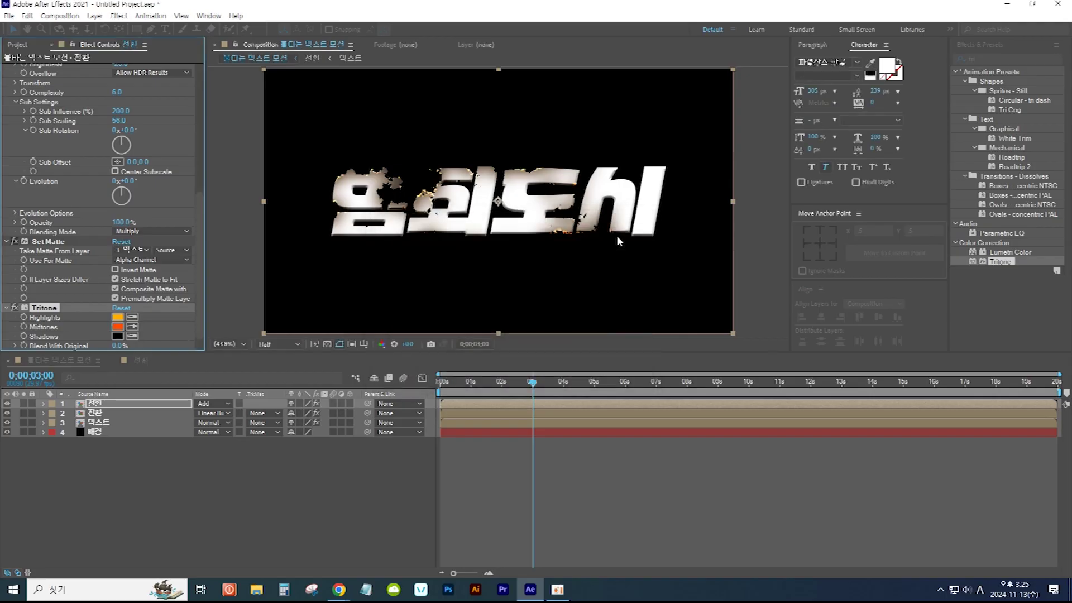
pyautogui.moveTo(533, 382); pyautogui.dragTo(566, 384)
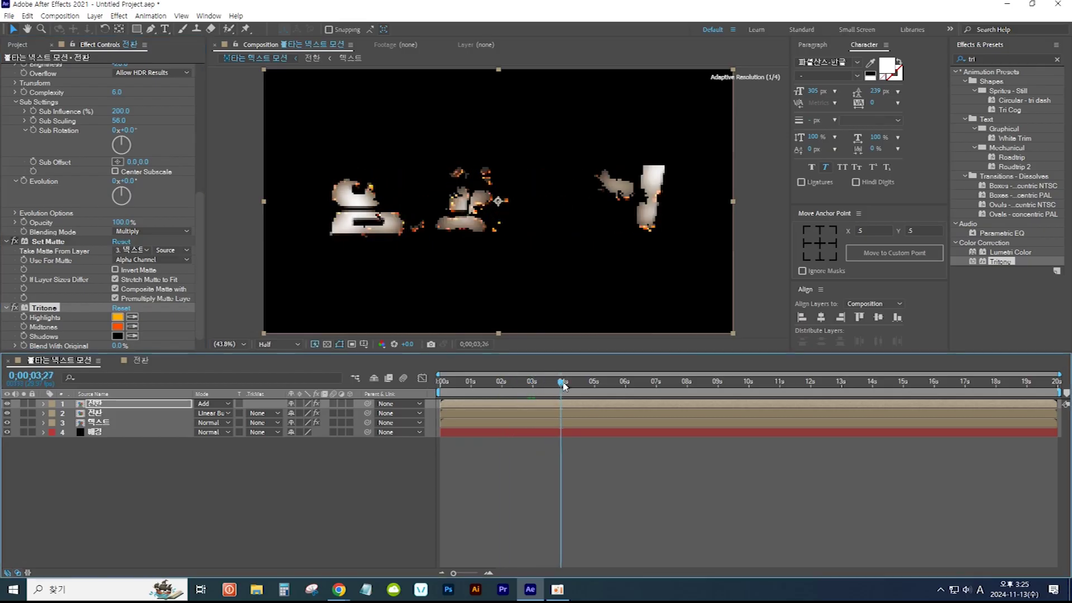
pyautogui.moveTo(566, 384); pyautogui.dragTo(540, 384)
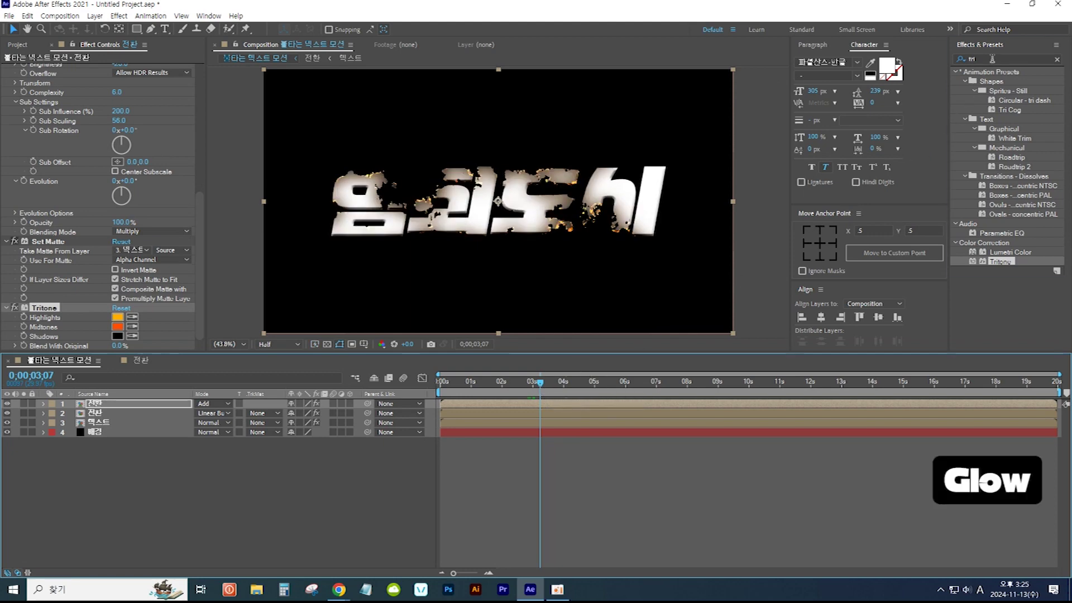
pyautogui.click(993, 58)
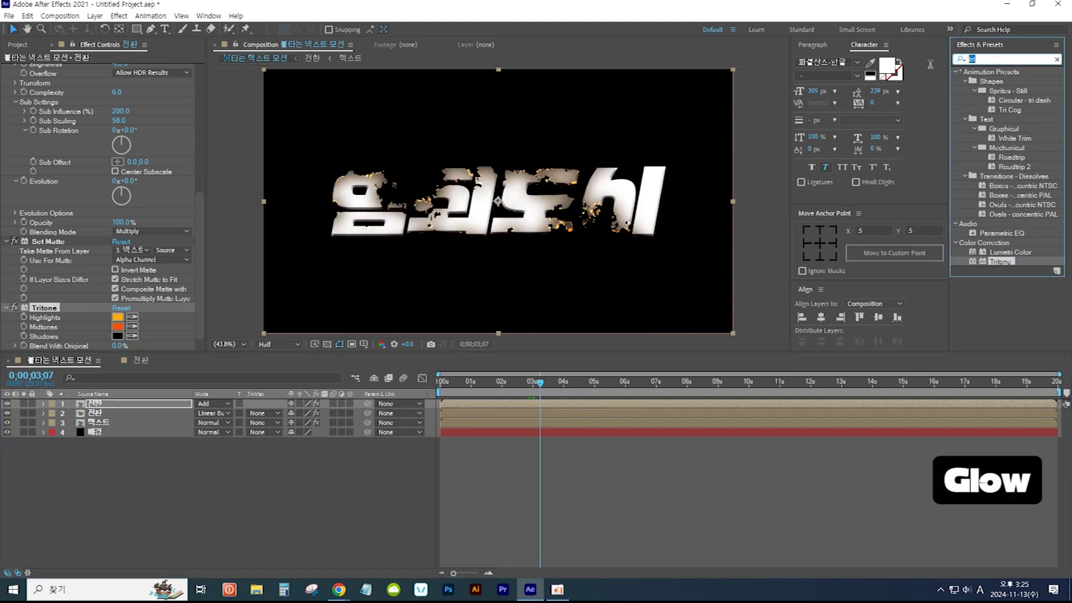
# Step: Apply Glow to the top layer with Glow Radius 50 and Intensity 3
pyautogui.write('glo')
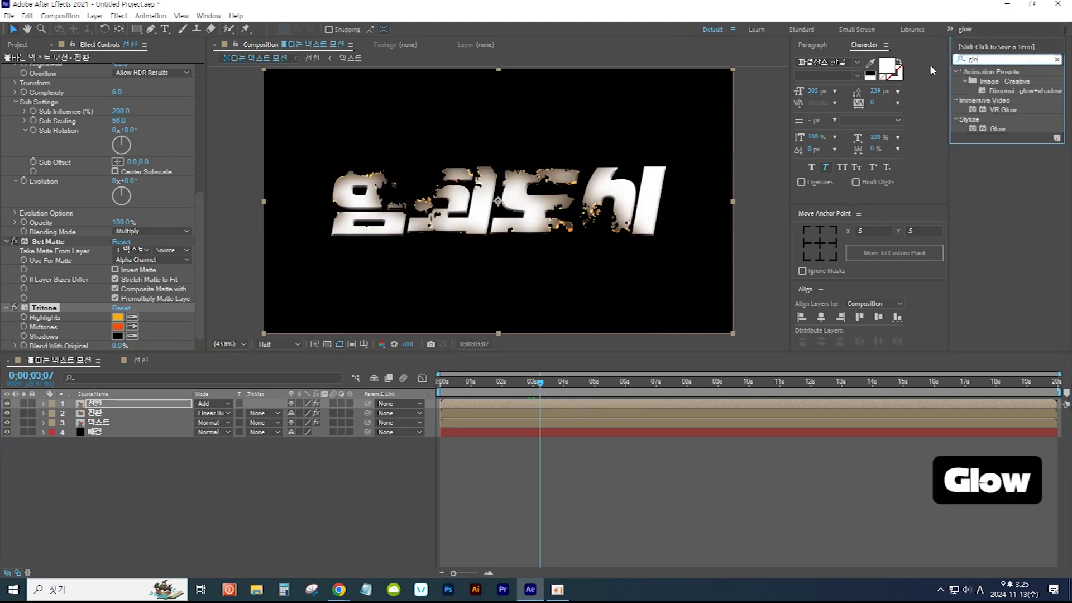
pyautogui.write('w')
pyautogui.click(1005, 132)
pyautogui.moveTo(1005, 133); pyautogui.dragTo(176, 411)
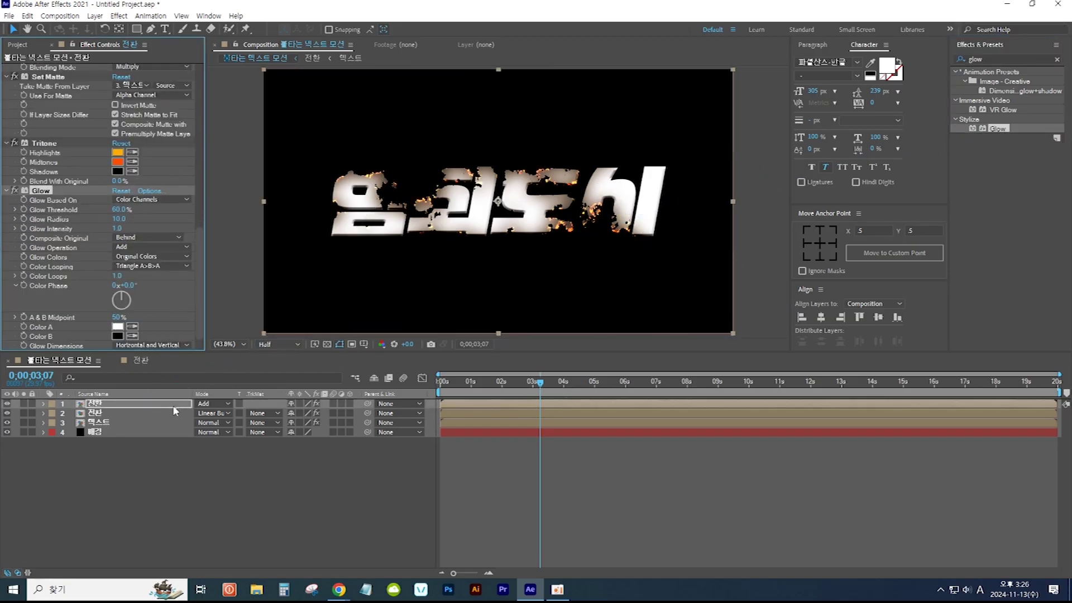
pyautogui.click(122, 219)
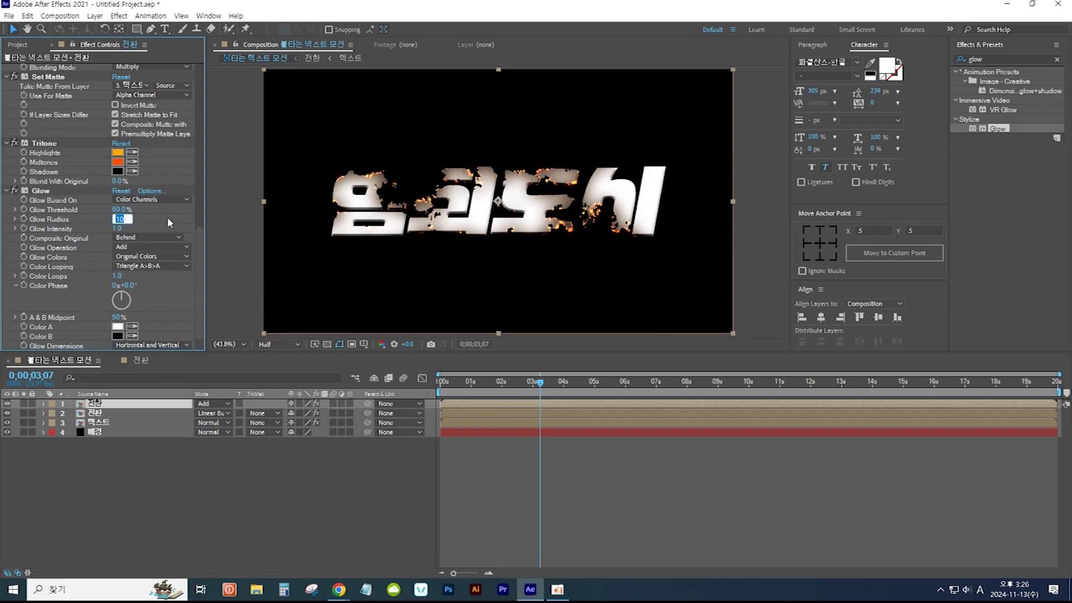
pyautogui.write('50')
pyautogui.press('Return')
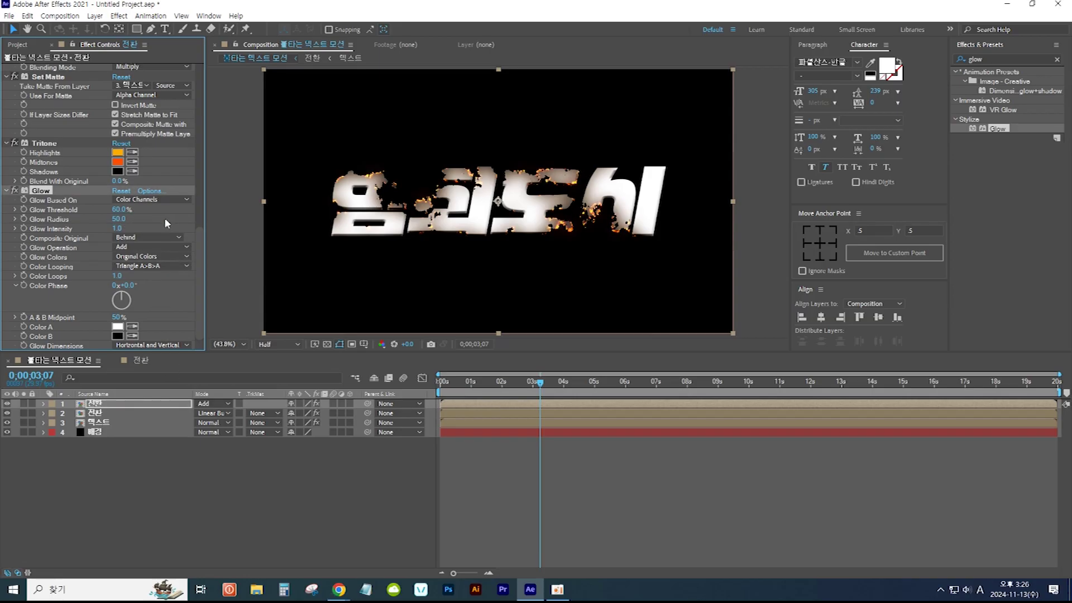
pyautogui.click(117, 228)
pyautogui.write('3')
pyautogui.press('Return')
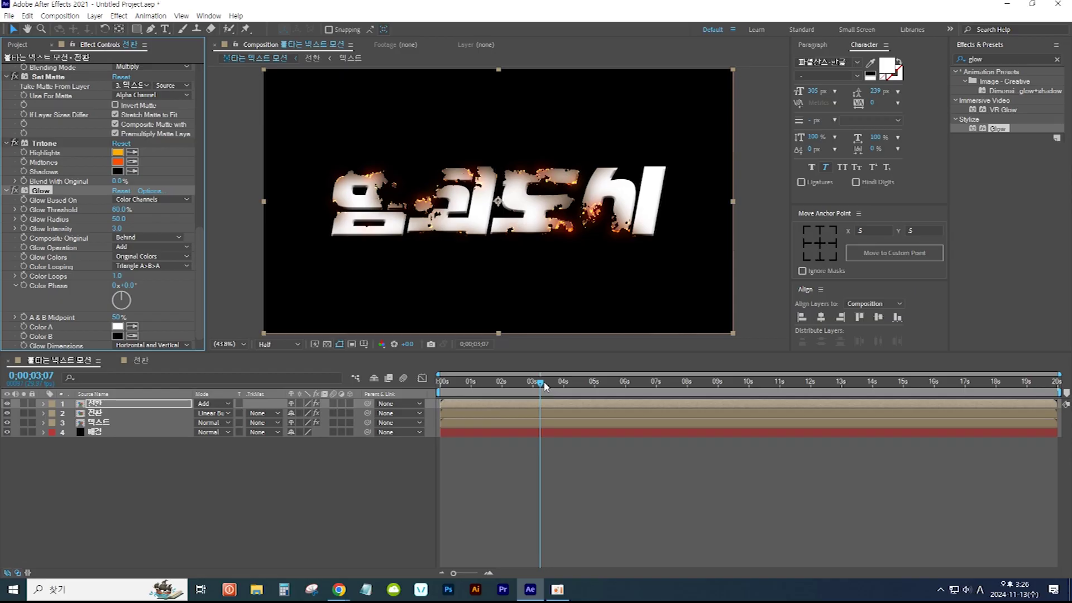
# Step: Duplicate the Glow effect as Glow 2 to intensify the burning edges
pyautogui.moveTo(542, 385)
pyautogui.mouseDown()
pyautogui.moveTo(563, 391)
pyautogui.moveTo(546, 395)
pyautogui.mouseUp()
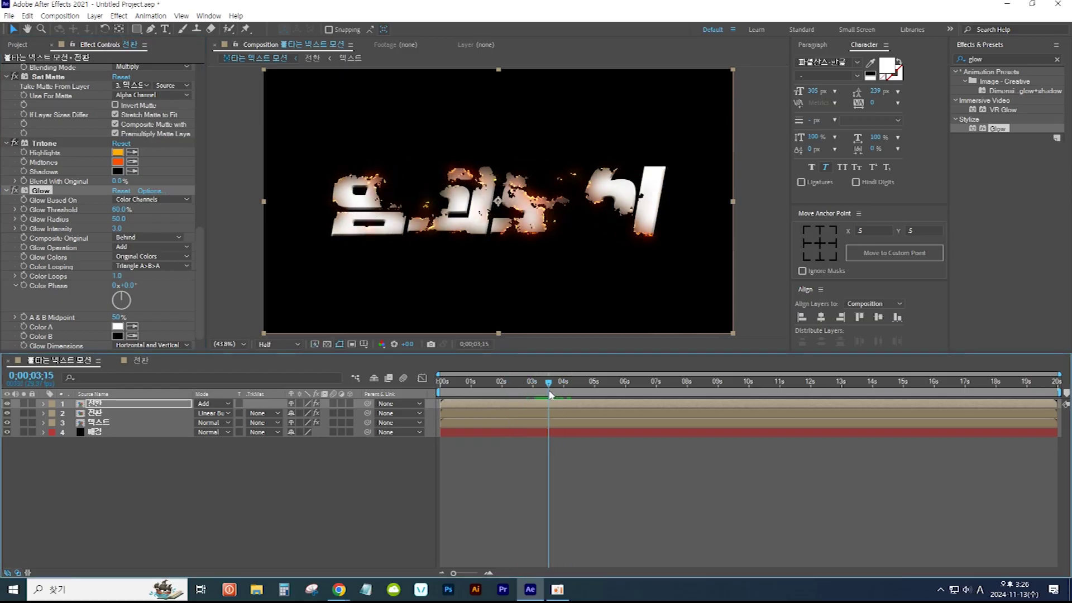
pyautogui.click(42, 193)
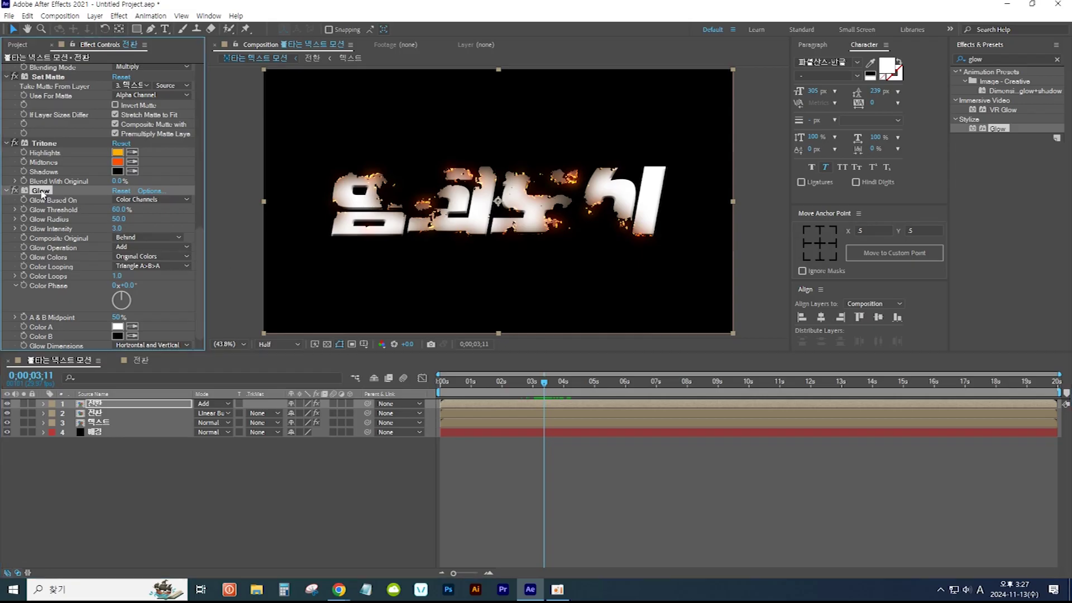
pyautogui.hotkey('ctrl', 'd')
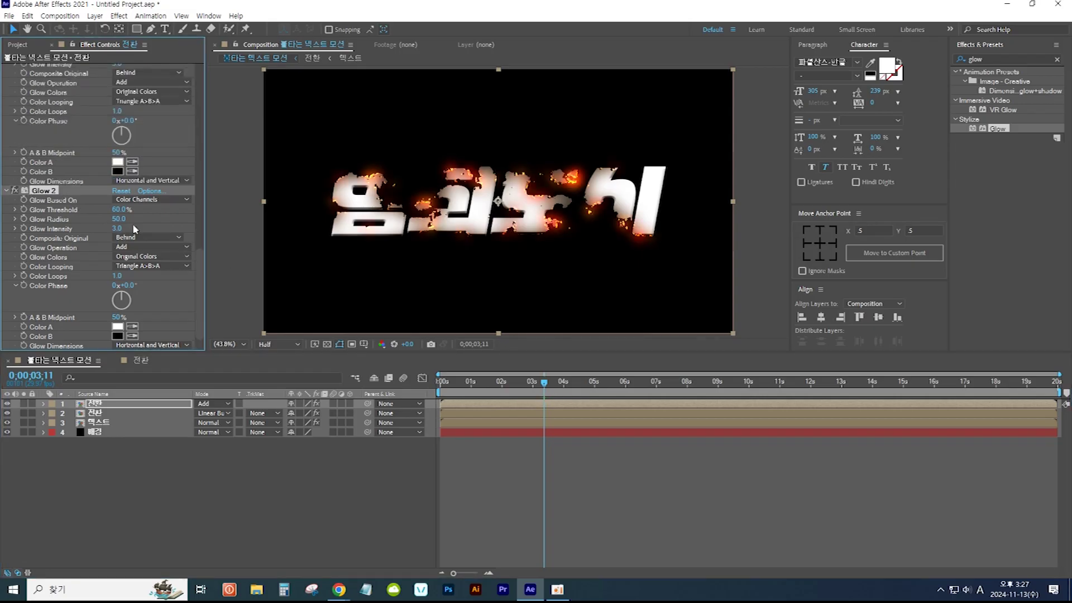
pyautogui.click(518, 391)
pyautogui.moveTo(518, 391); pyautogui.dragTo(540, 393)
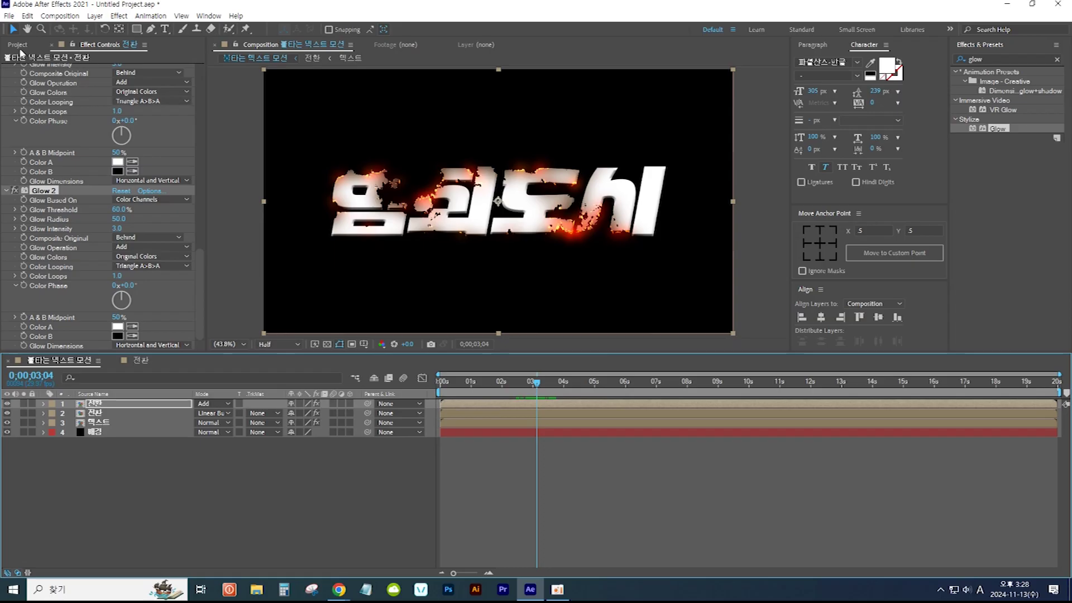
pyautogui.click(19, 48)
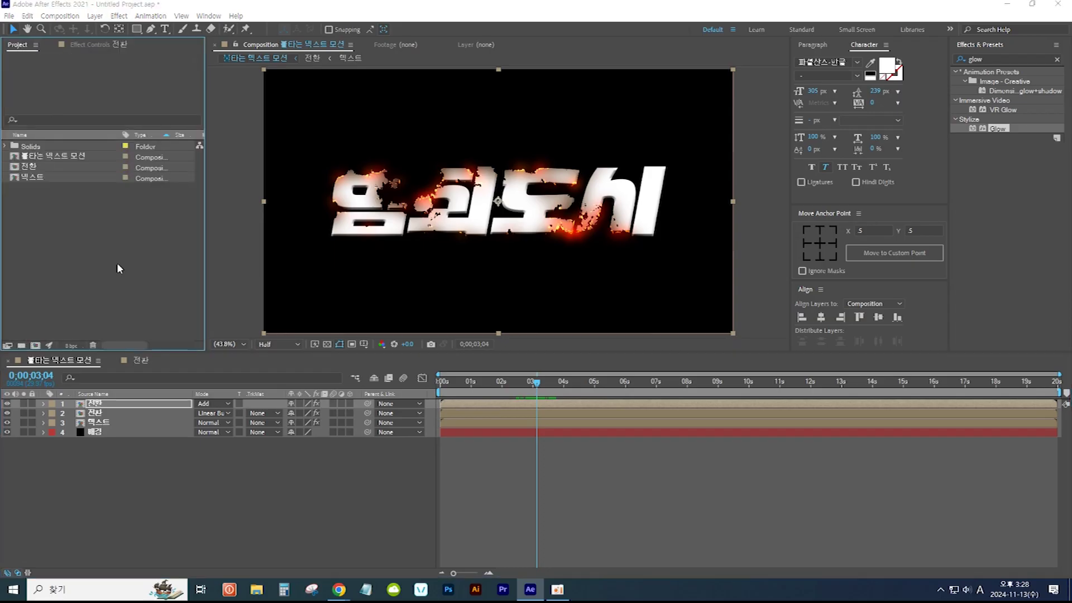
# Step: Import pexels-elti-meshau-107925-333850.jpg, place it as the top layer, and Fit to Comp
pyautogui.doubleClick(117, 265)
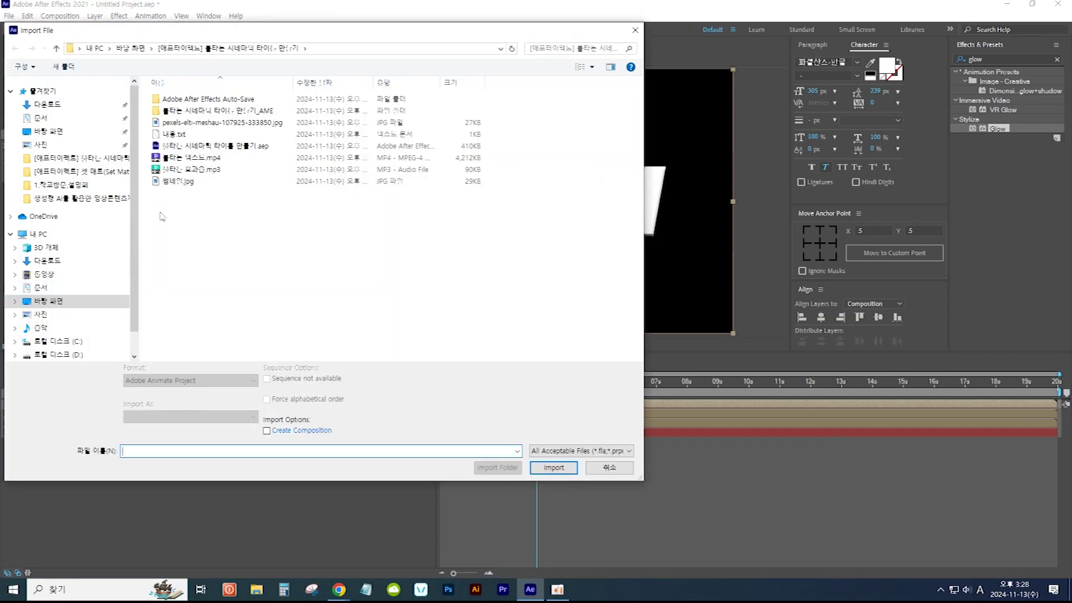
pyautogui.click(224, 123)
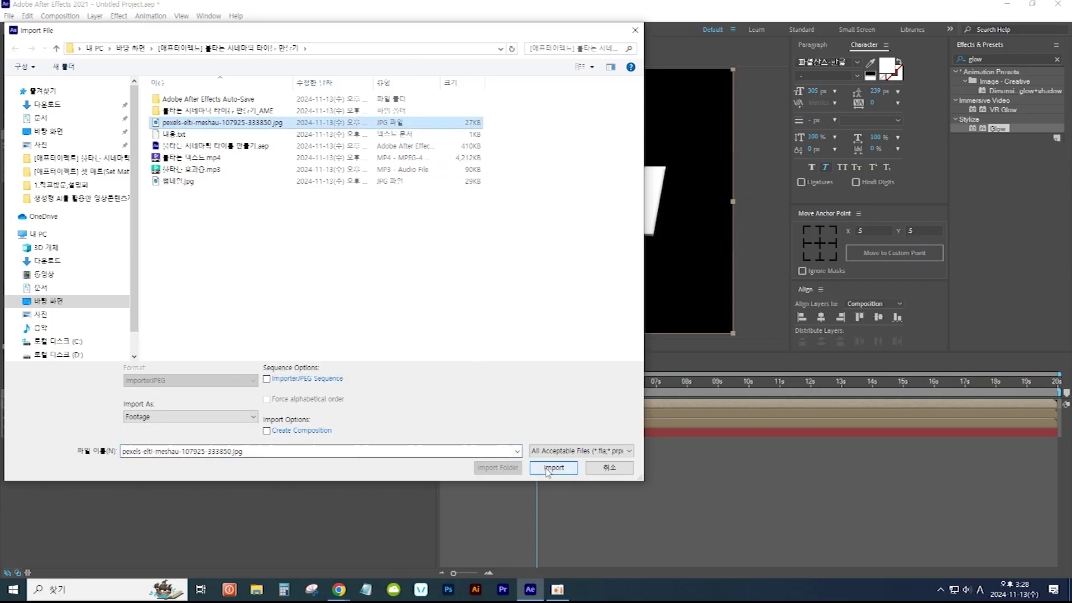
pyautogui.click(546, 468)
pyautogui.moveTo(102, 149); pyautogui.dragTo(148, 406)
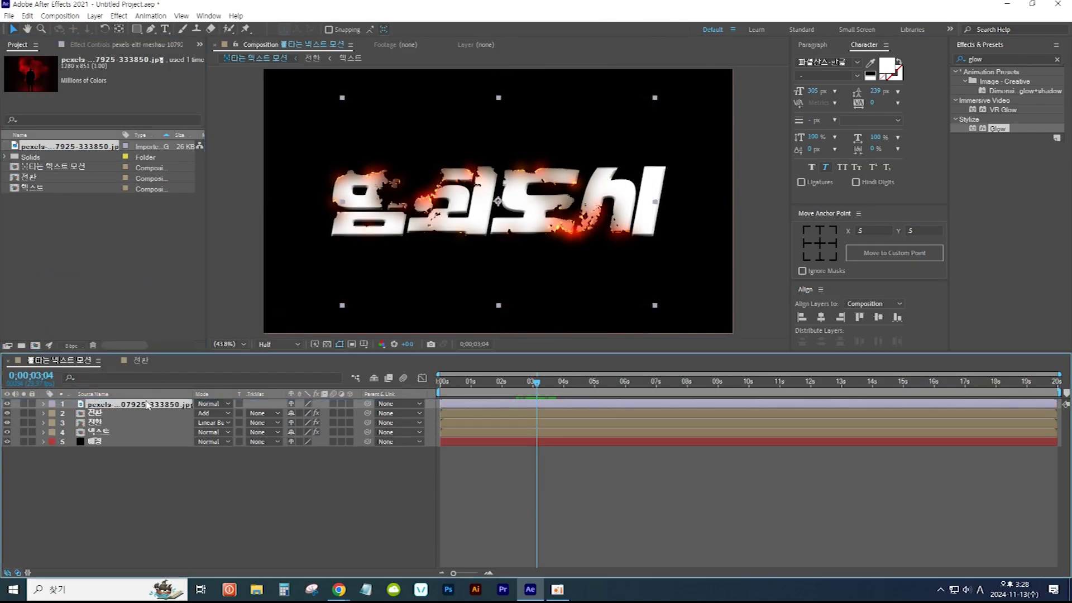
pyautogui.rightClick(149, 406)
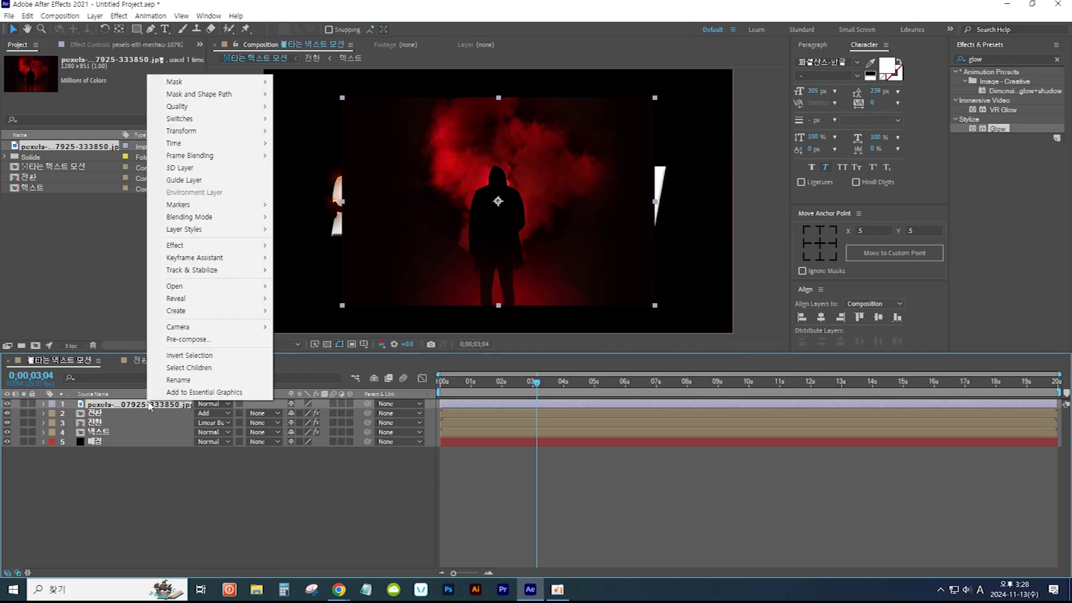
pyautogui.moveTo(218, 131)
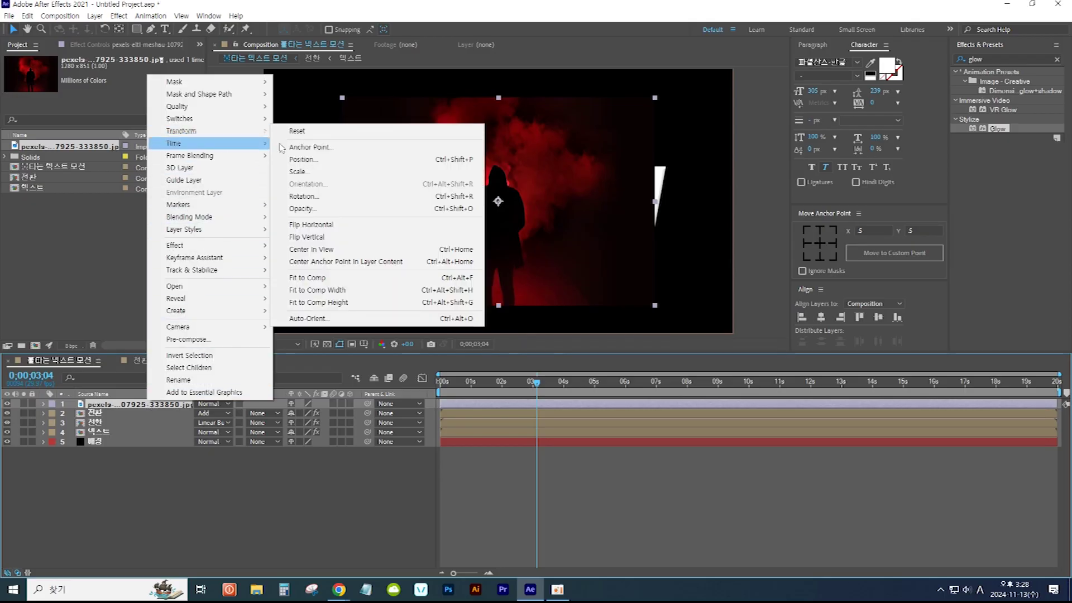
pyautogui.click(348, 282)
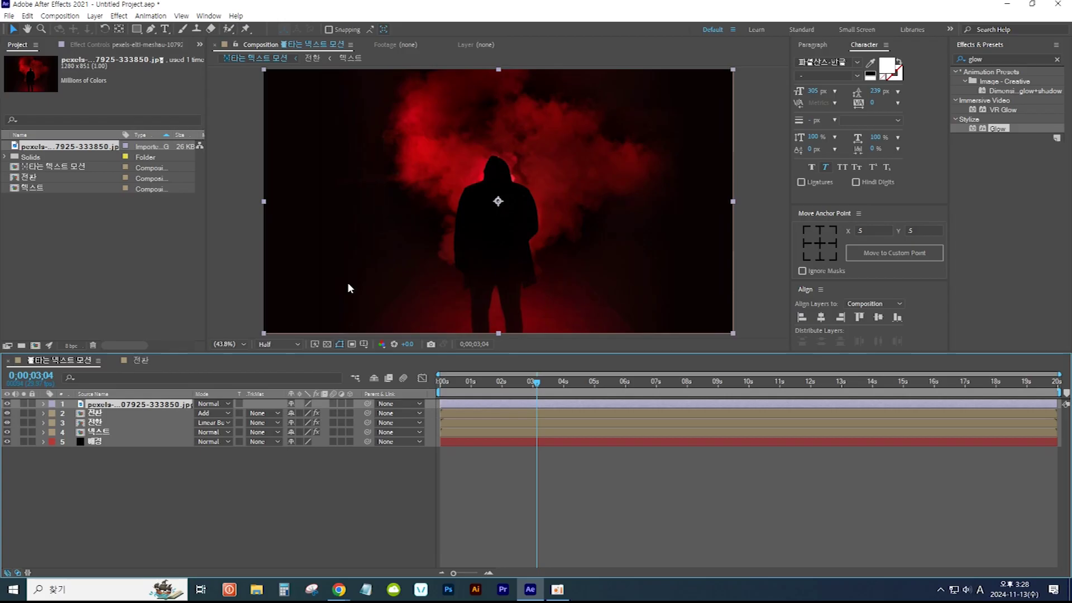
# Step: Set the smoke photo layer's mode to Lighten and play the animation from 0;00;00;00
pyautogui.click(230, 404)
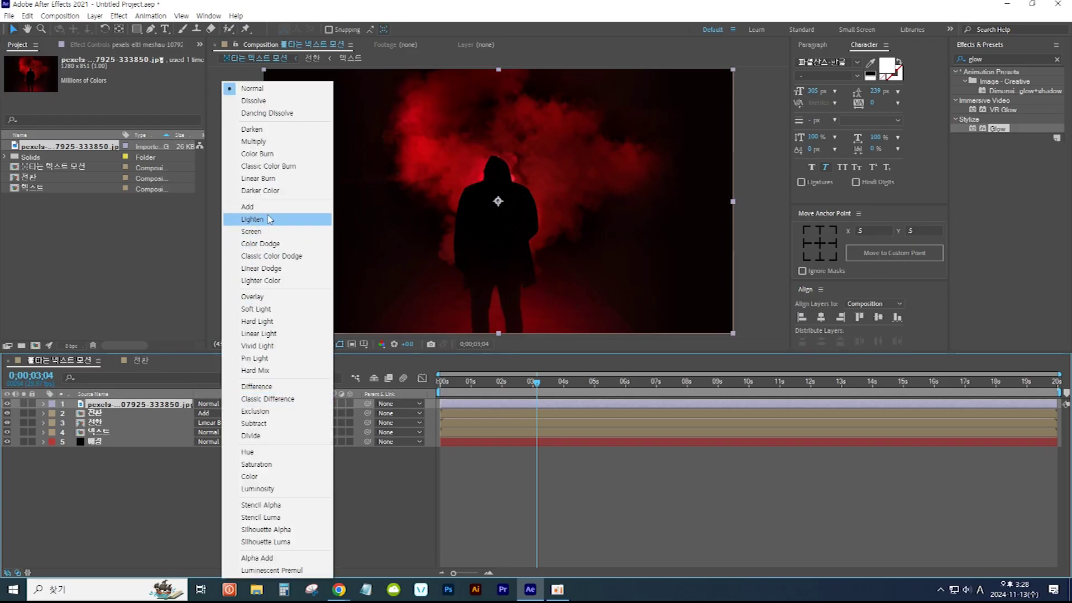
pyautogui.click(268, 218)
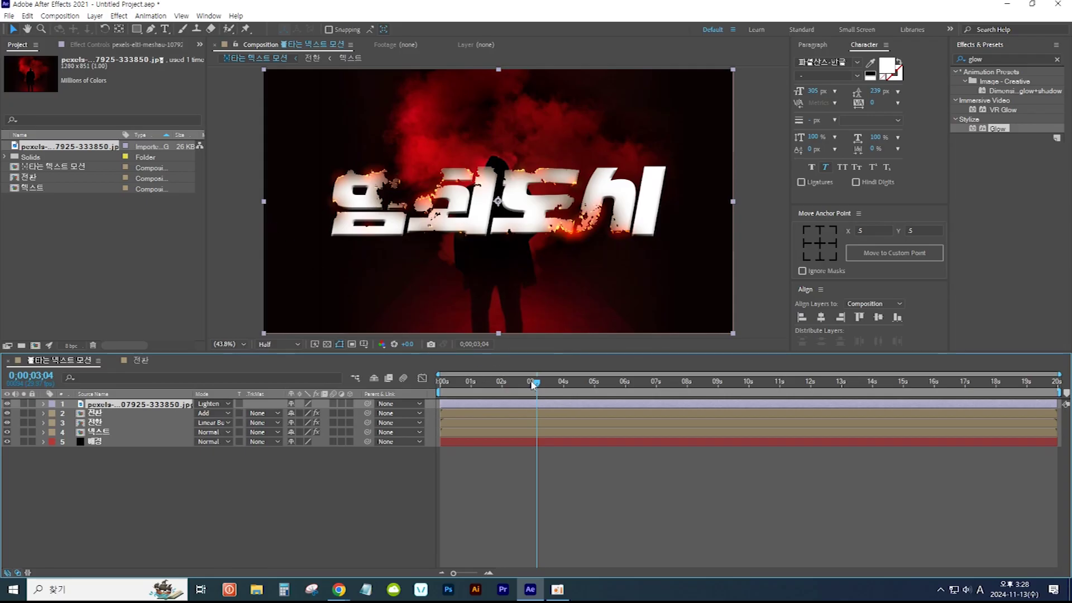
pyautogui.moveTo(538, 385); pyautogui.dragTo(428, 401)
pyautogui.click(582, 496)
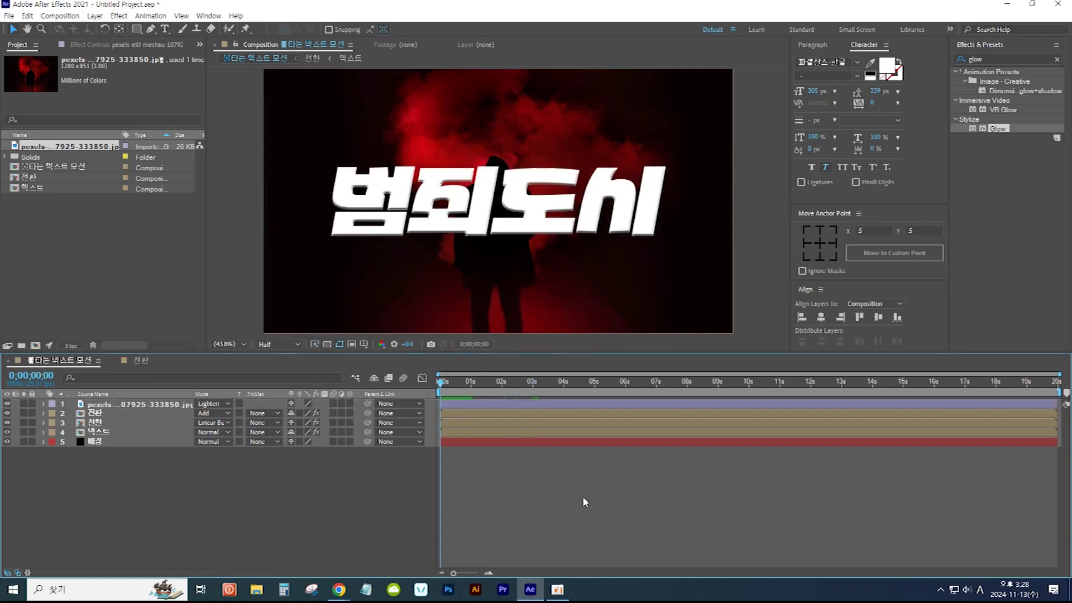
pyautogui.press('space')
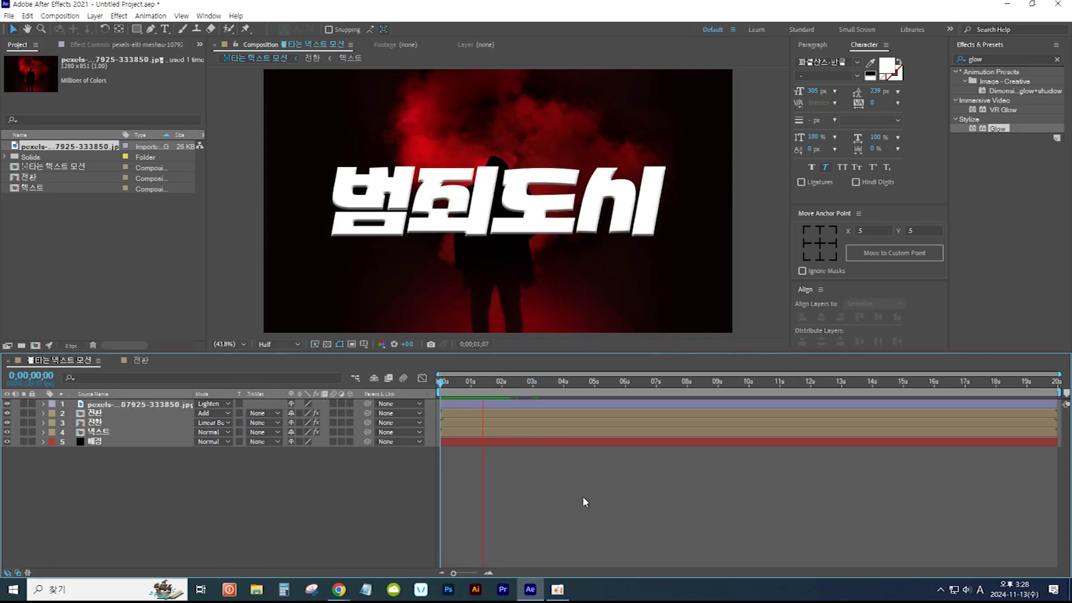